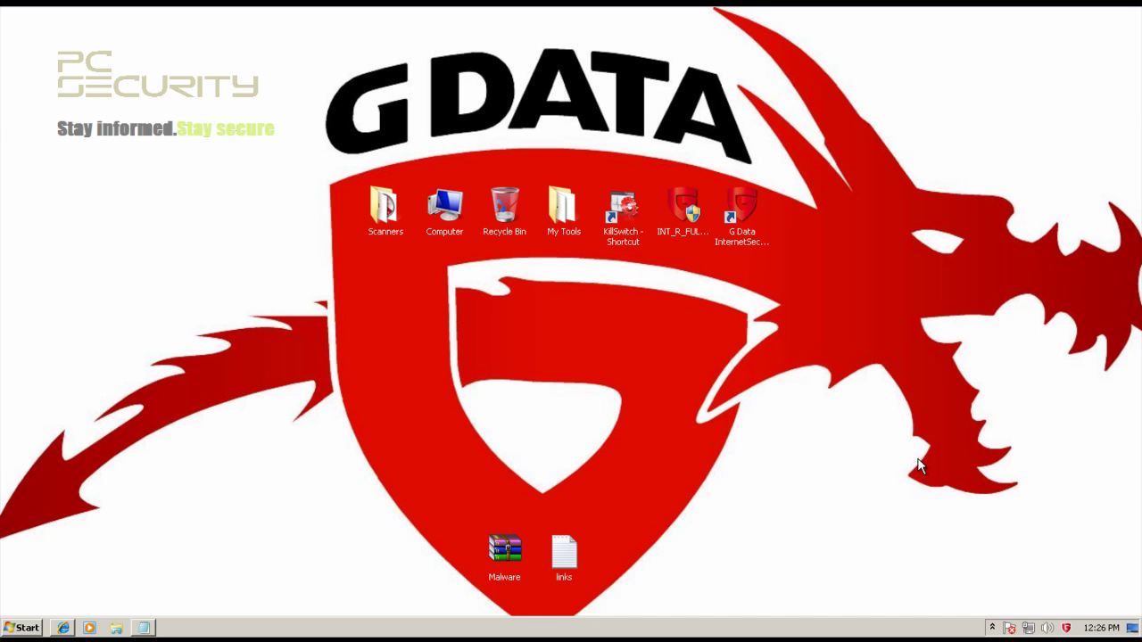
- Open Task Manager for all users and inspect the AVKProxy, AVKWCtl, GDScan, GDFwSvc and GDFirewallTray processes
right_click(385, 625)
left_click(407, 582)
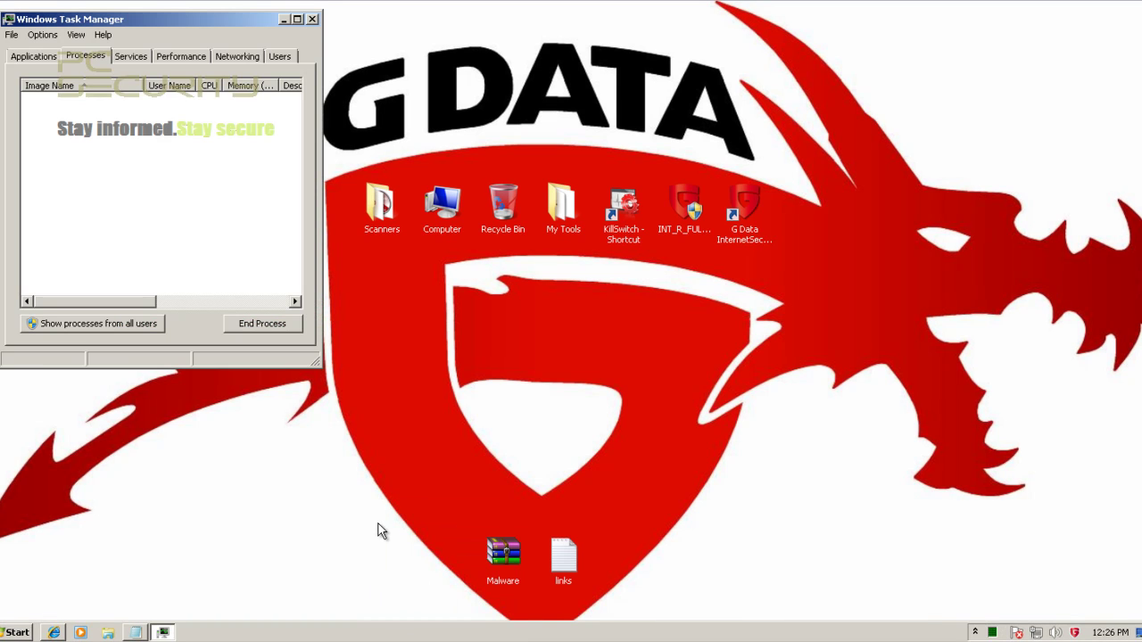
left_click(120, 324)
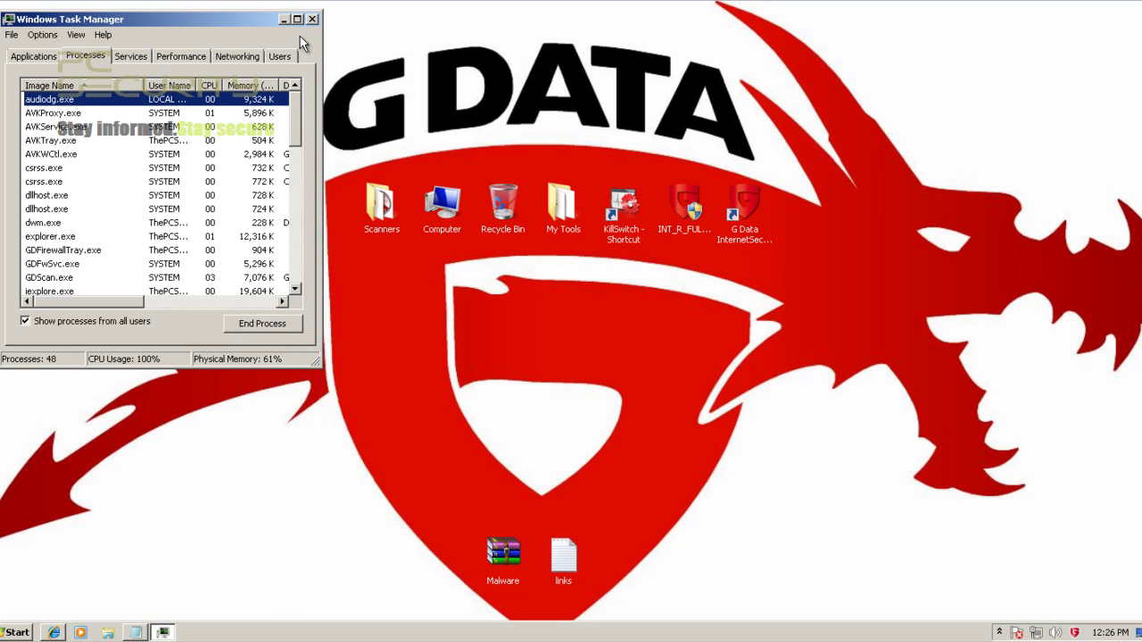
left_click(298, 20)
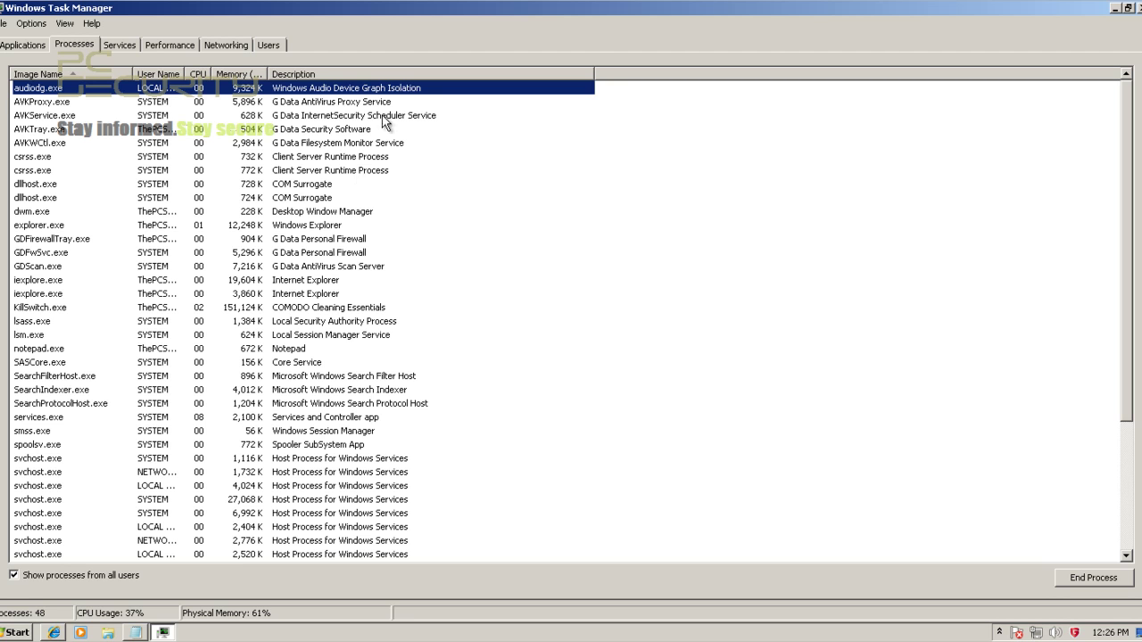
left_click(309, 105)
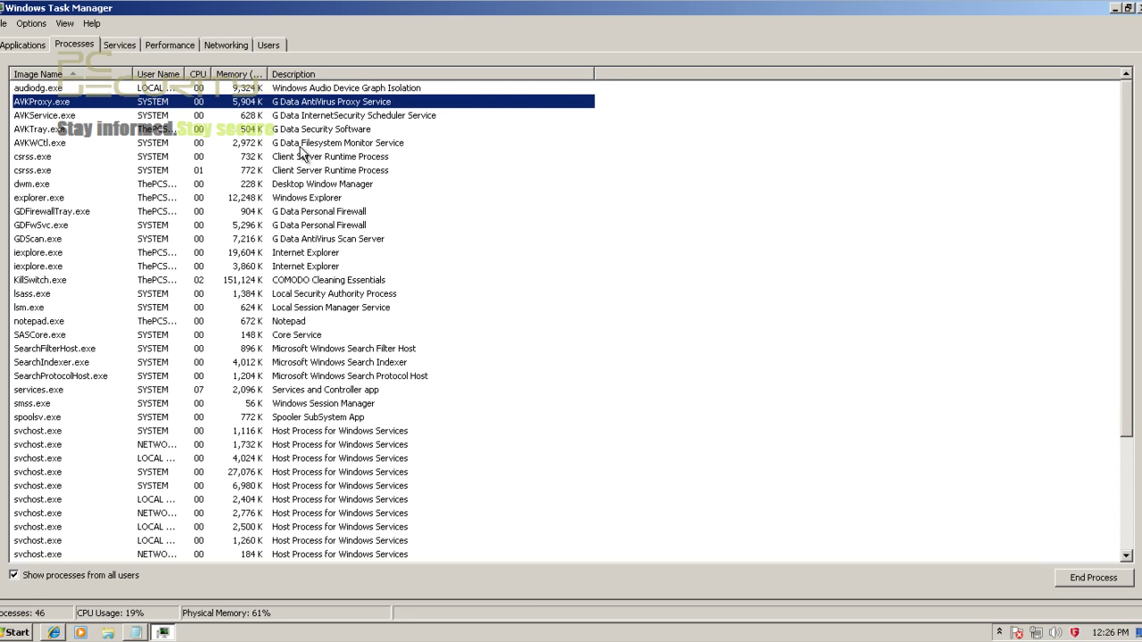
left_click(291, 145)
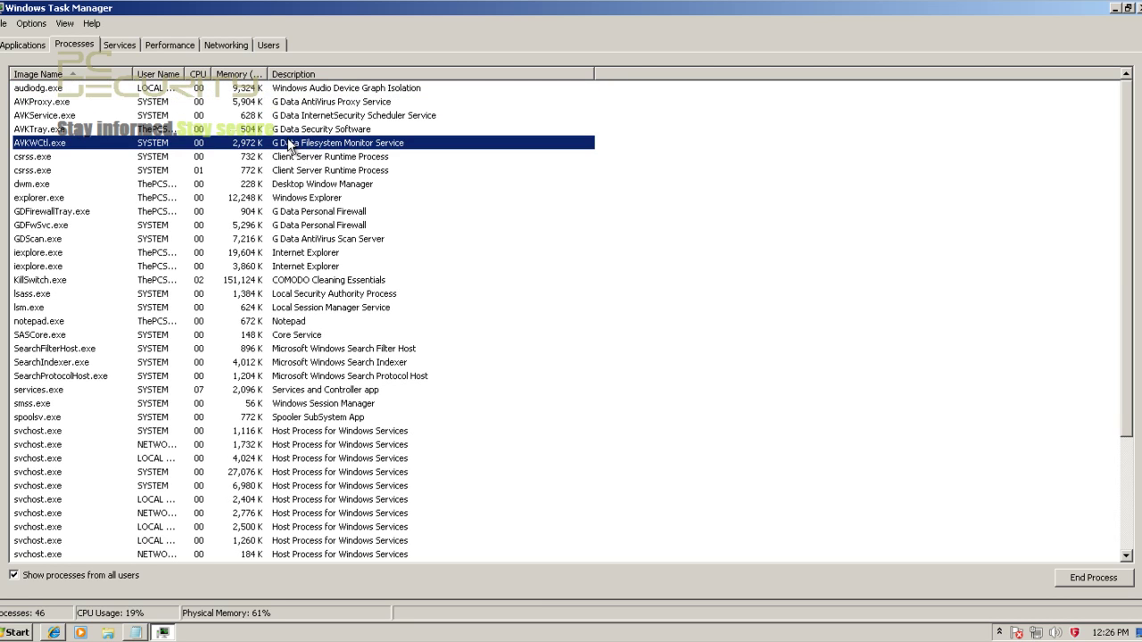
left_click(332, 239)
left_click(337, 226)
left_click(339, 213)
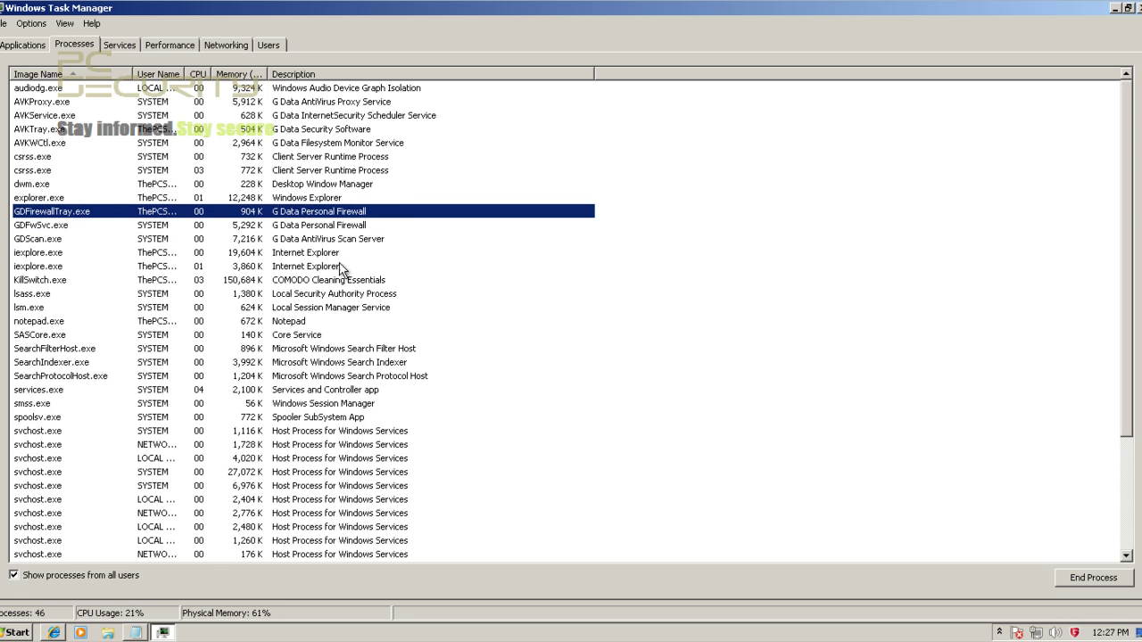
scroll(304, 331, "down", 4)
scroll(306, 333, "up", 4)
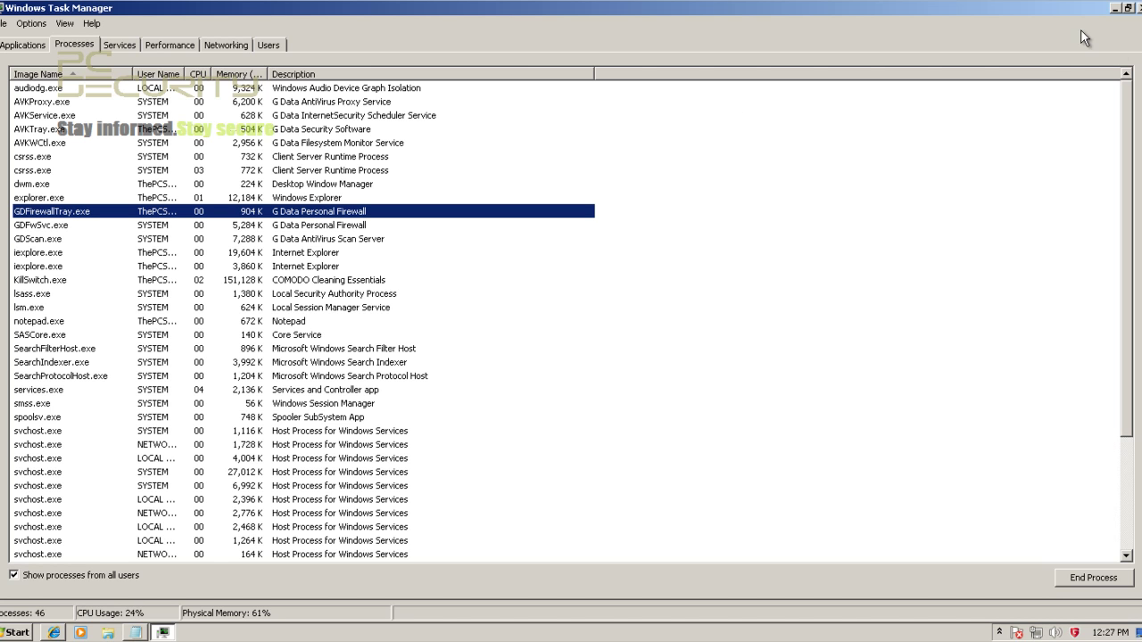
left_click(1138, 8)
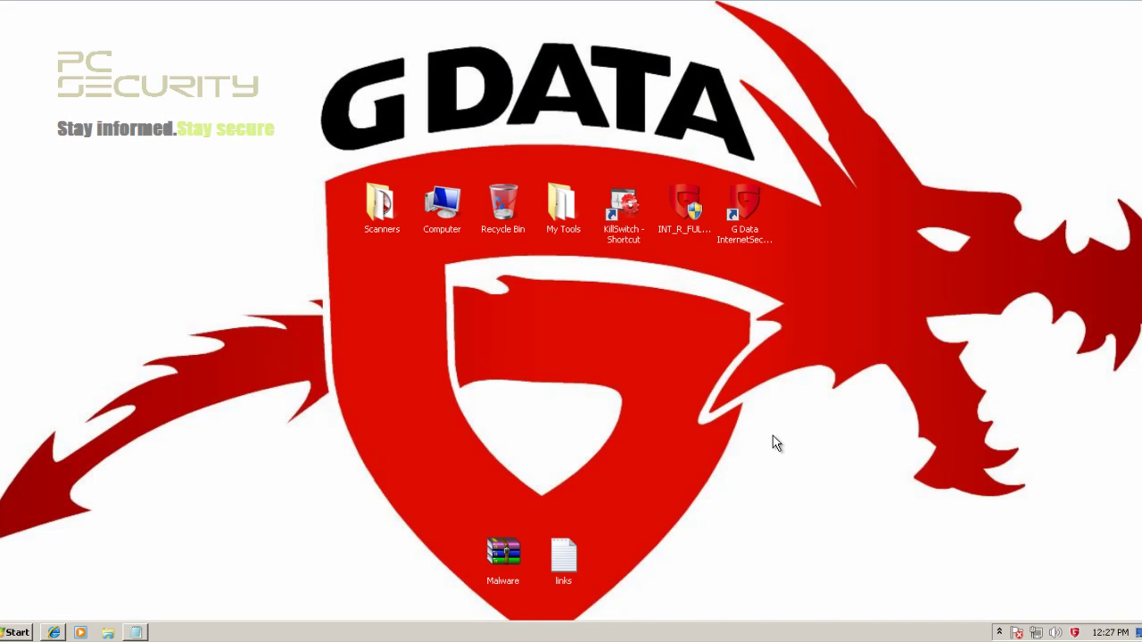
- Check the G Data InternetSecurity 2012 installer file's properties, then bring up the G Data Settings
double_click(684, 218)
key("shift+F10")
left_click(705, 527)
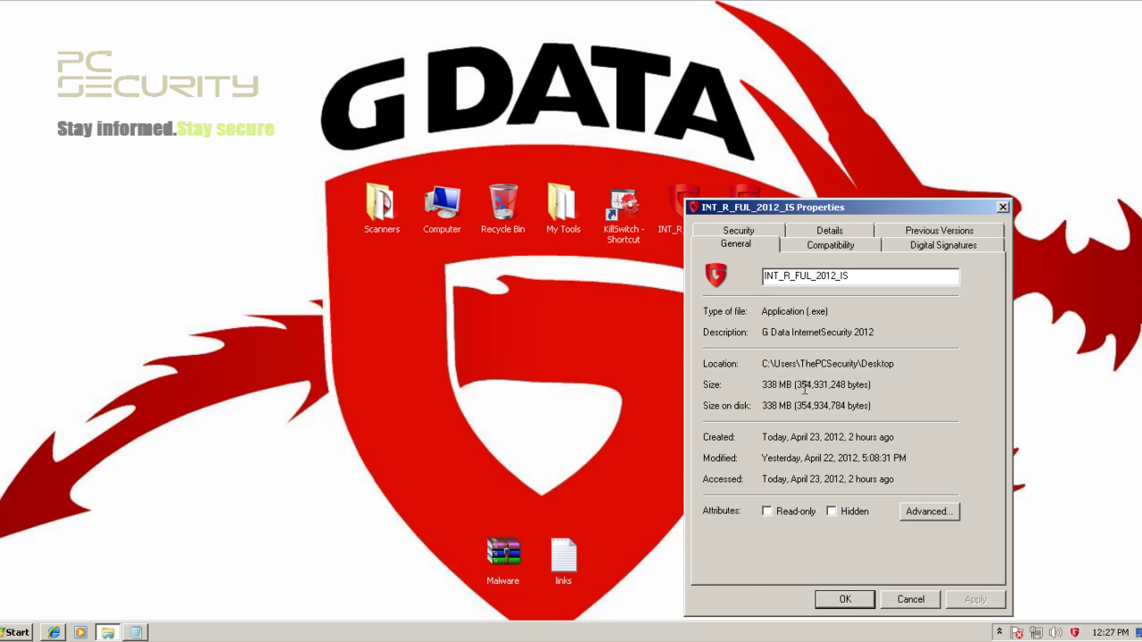
left_click(1002, 208)
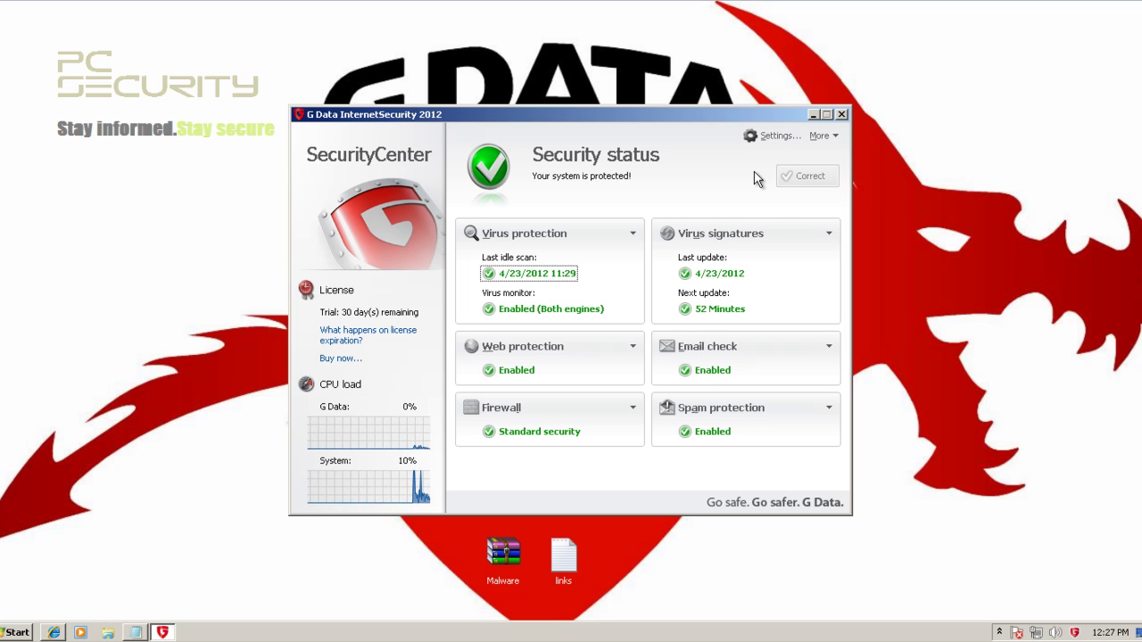
left_click(772, 138)
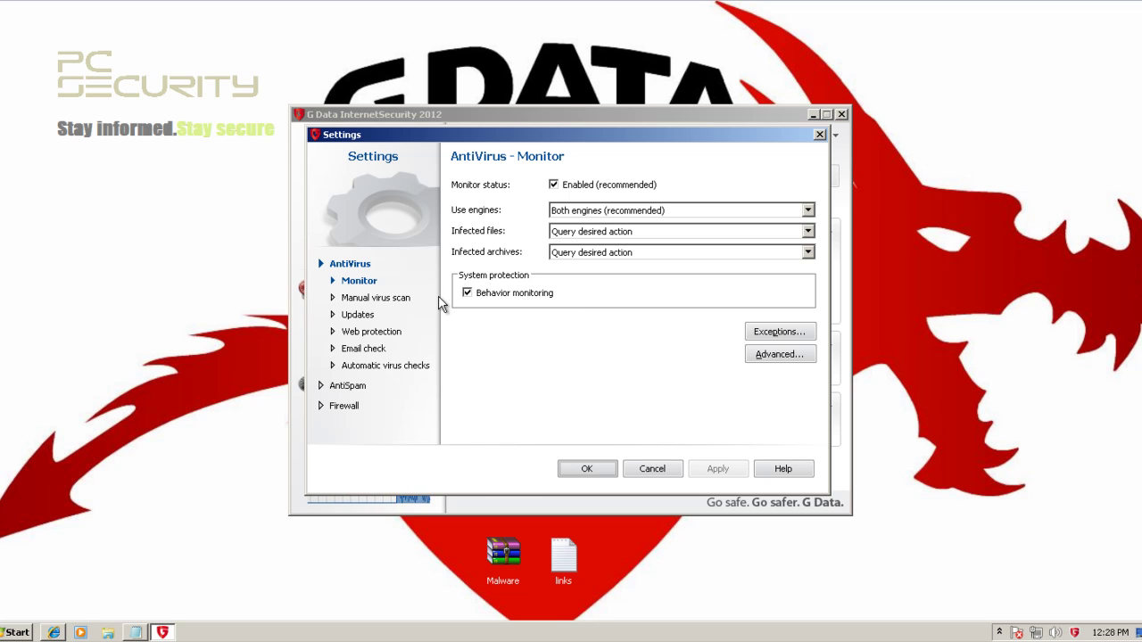
- Review the Manual scan, Updates, Web, Email, Automatic checks, AntiSpam and Firewall pages, then confirm and exit G Data
left_click(368, 299)
left_click(361, 316)
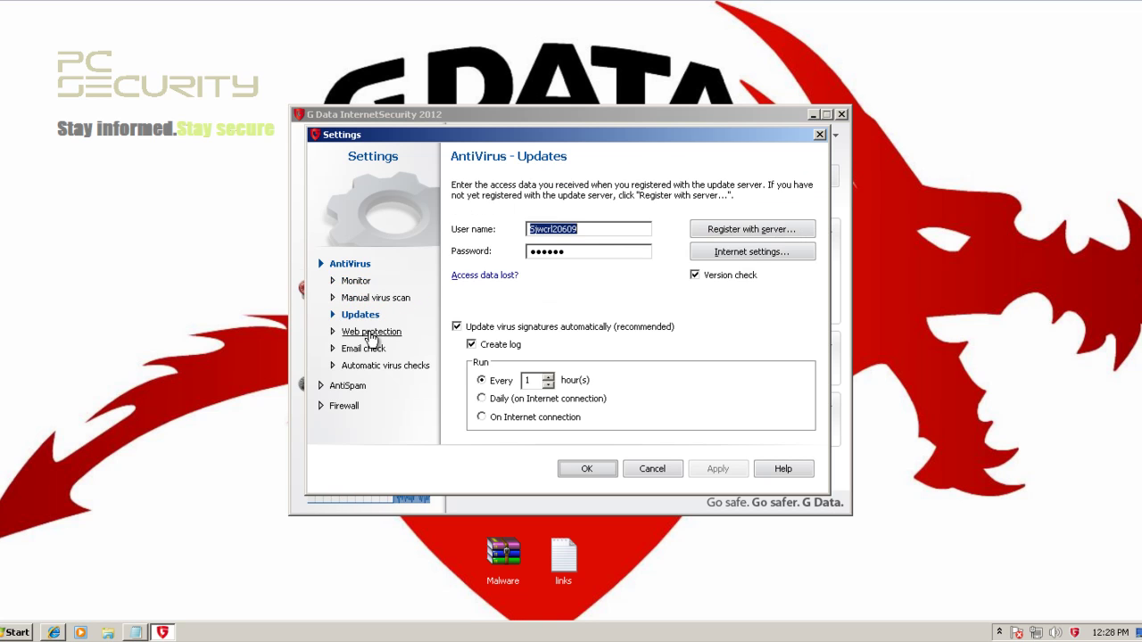
left_click(365, 332)
left_click(368, 350)
left_click(372, 366)
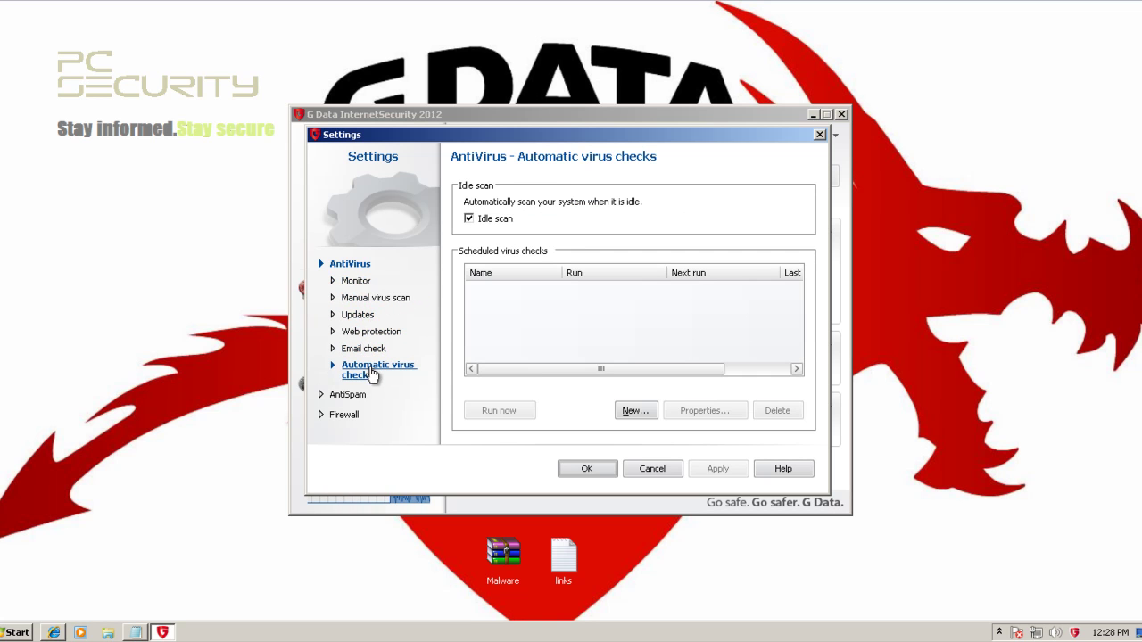
left_click(357, 394)
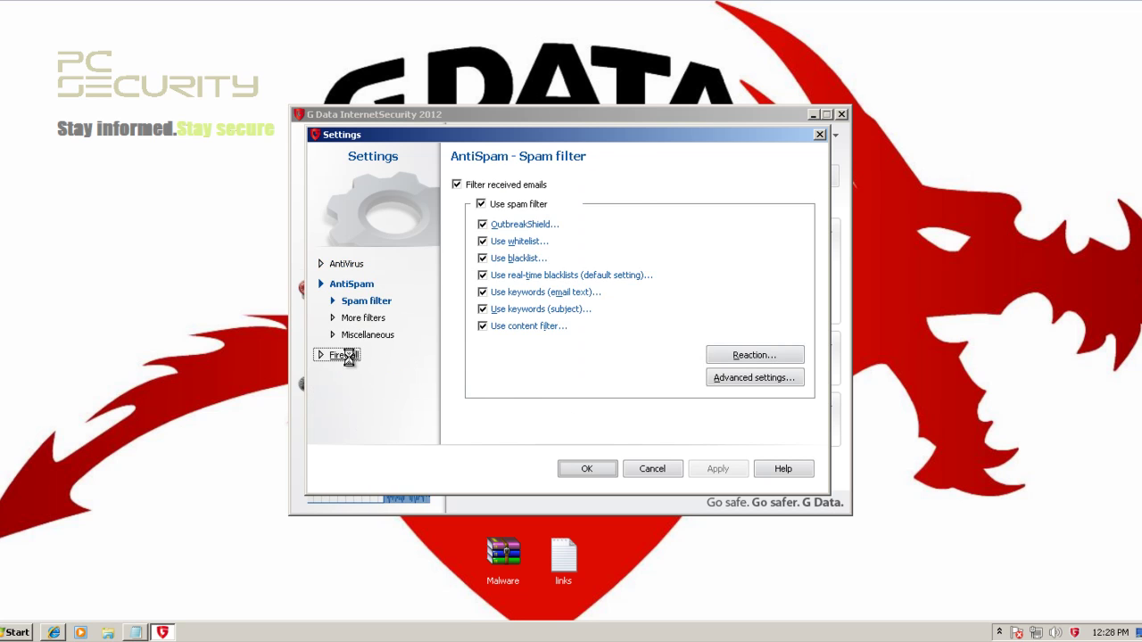
left_click(345, 357)
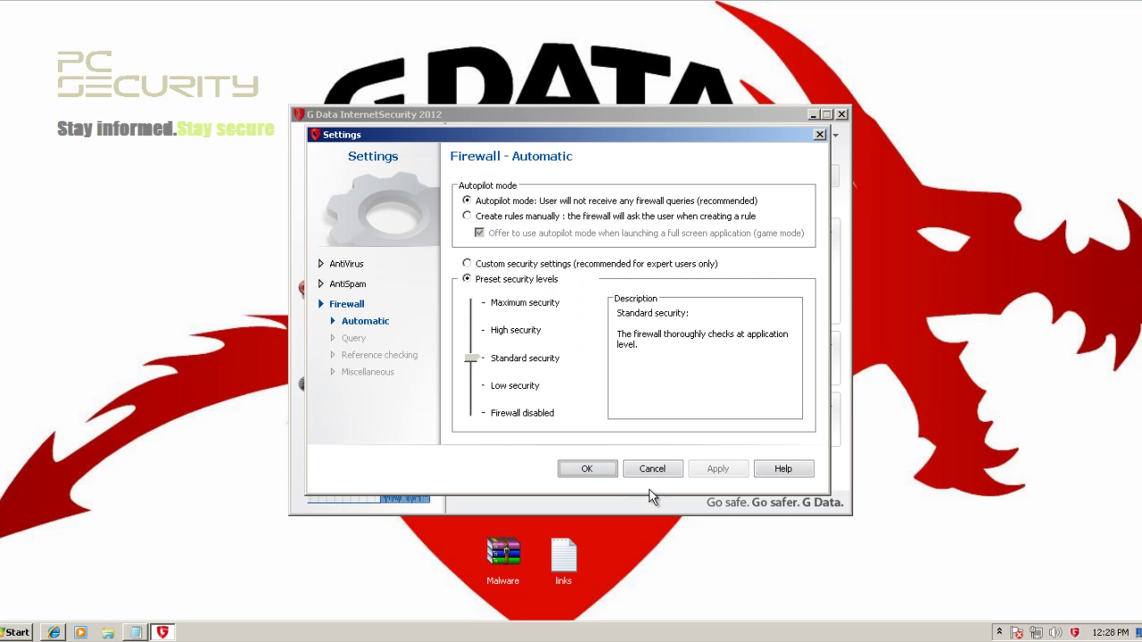
left_click(590, 471)
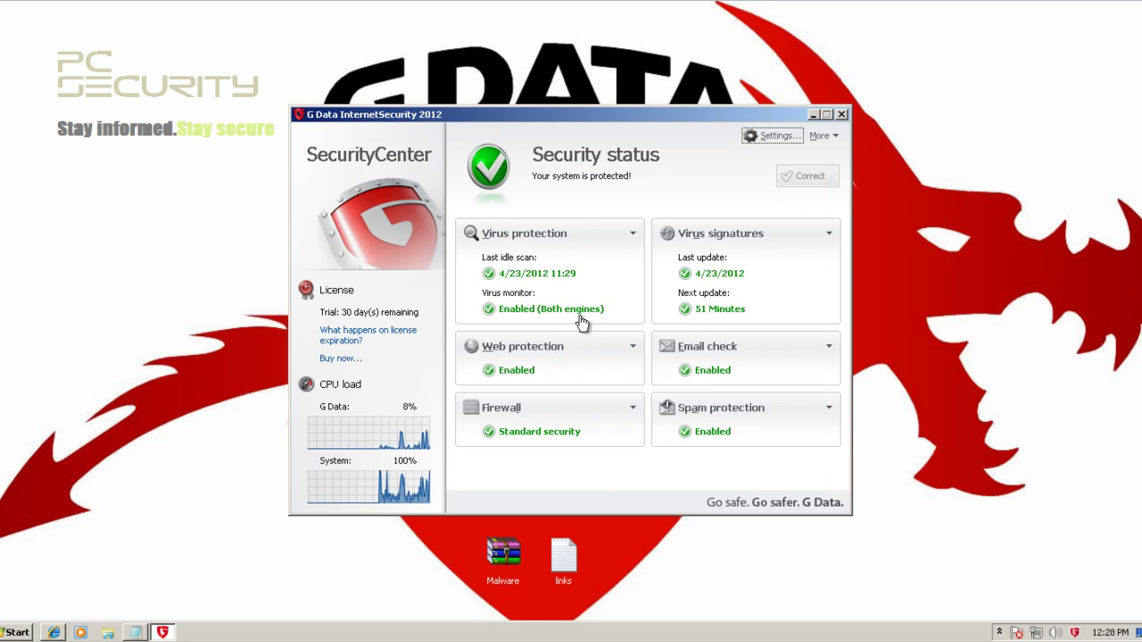
left_click(841, 115)
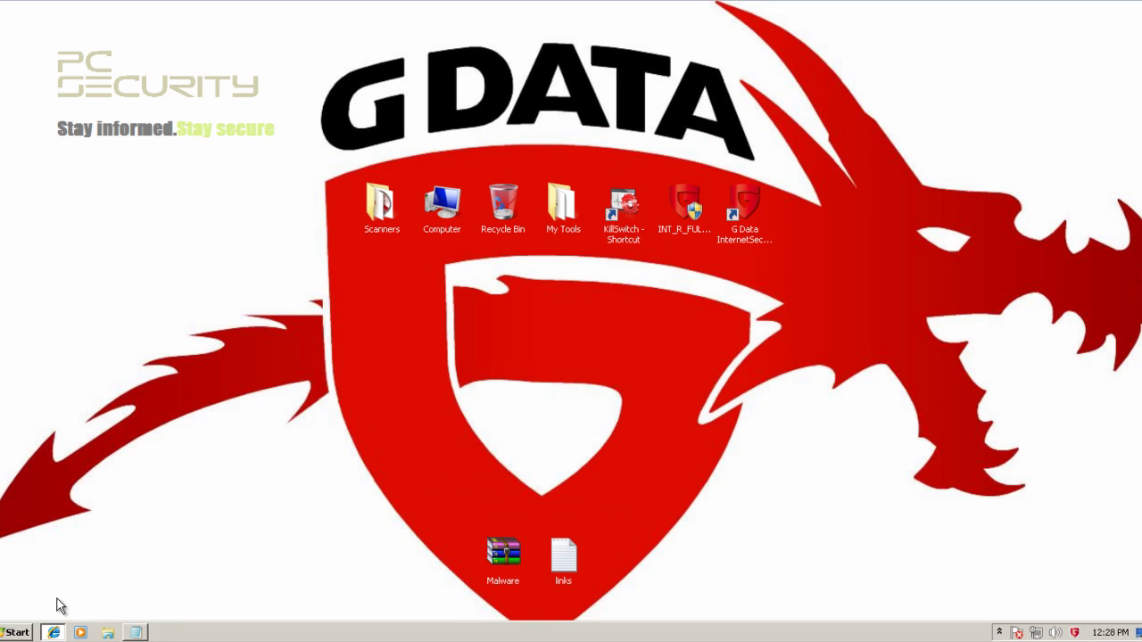
- Launch Internet Explorer and the links file, and copy the first download link
left_click(54, 631)
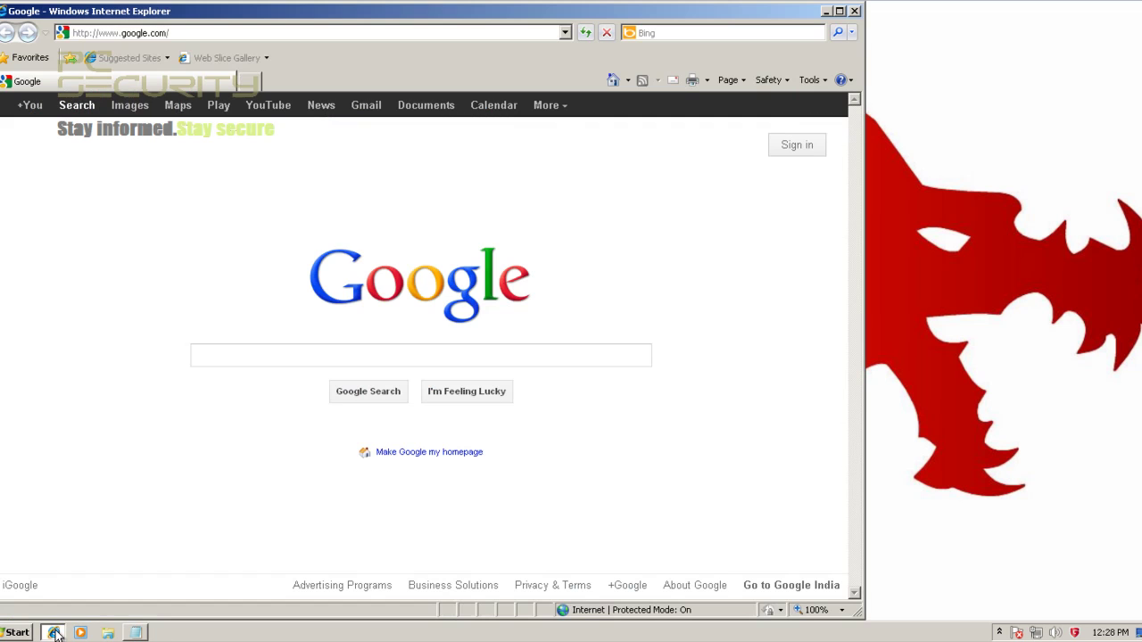
left_click(137, 632)
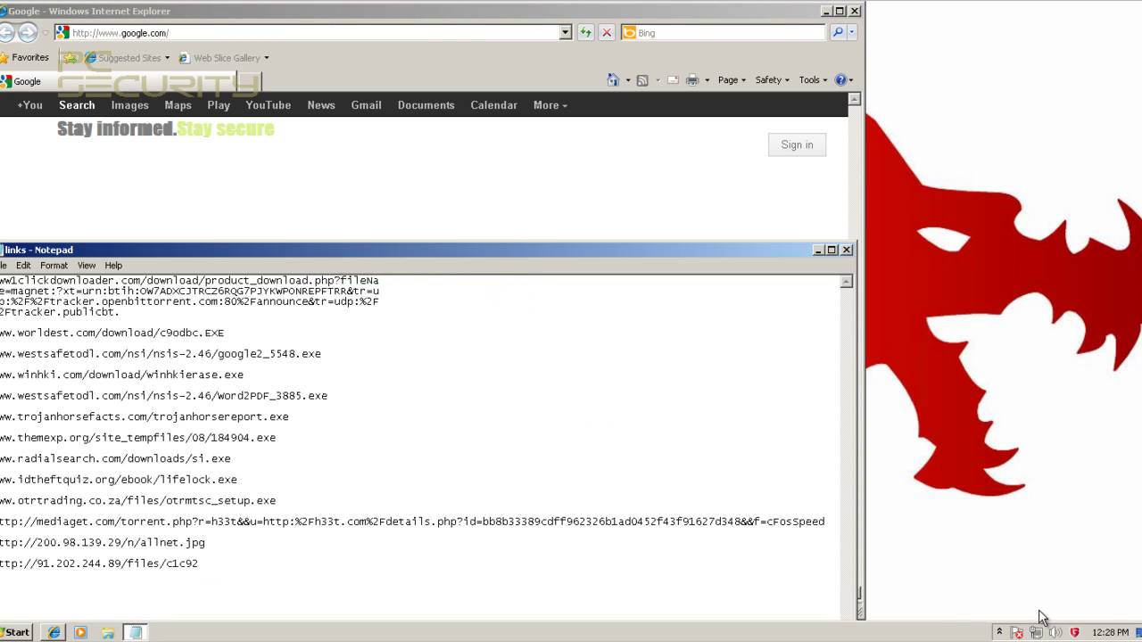
left_click(999, 633)
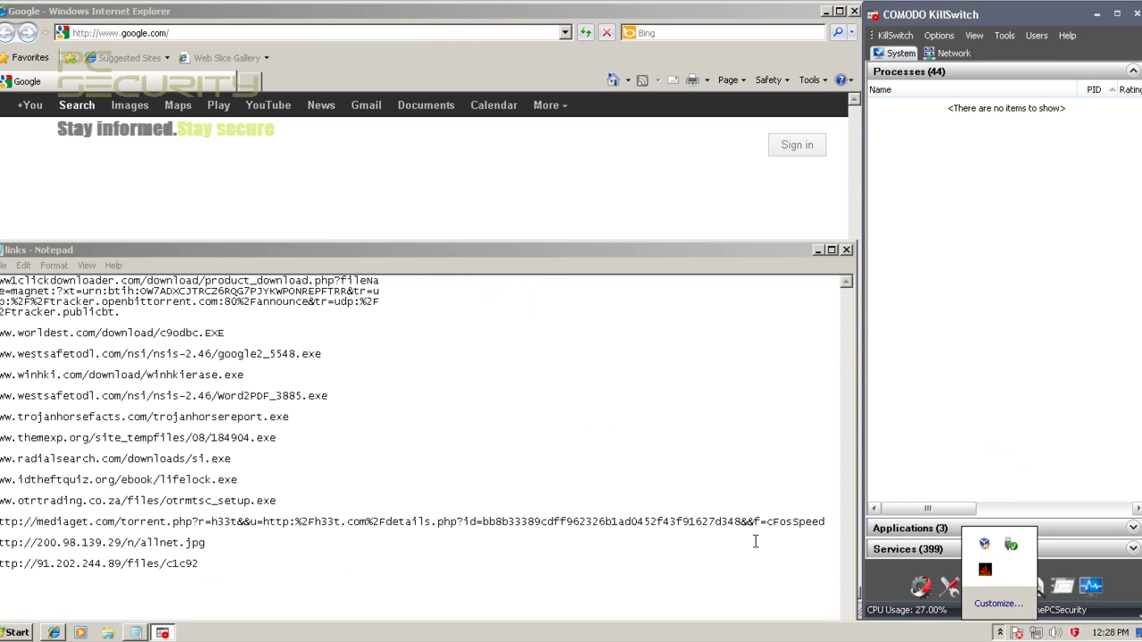
left_click(172, 278)
double_click(169, 291)
left_click(140, 312)
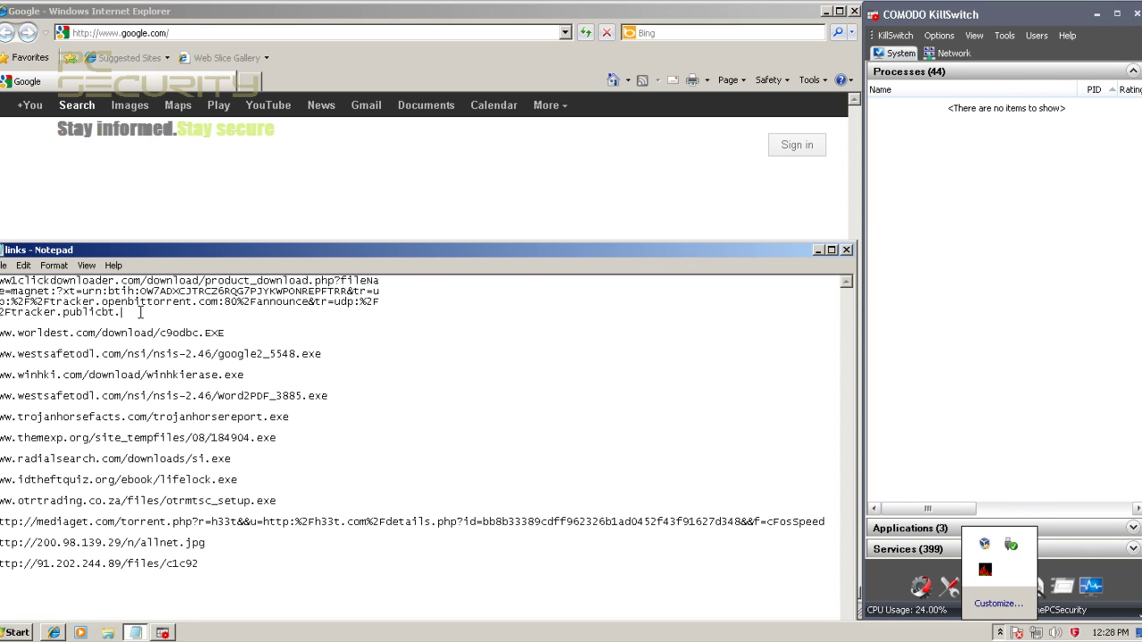
left_click_drag(140, 311, 1, 280)
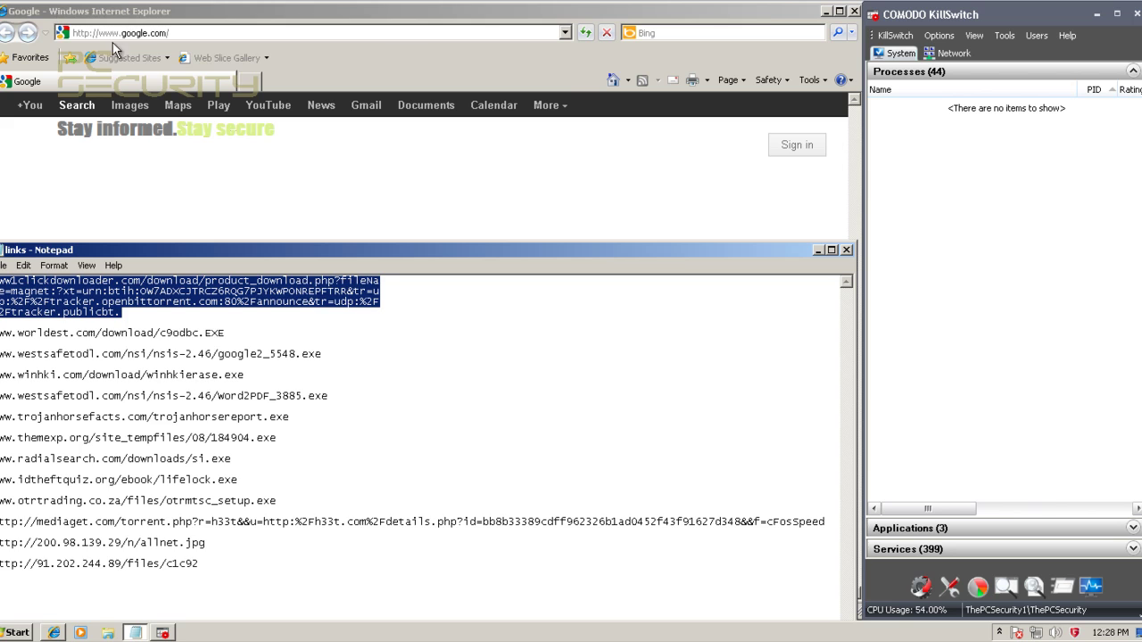
- Load the www1clickdownloader.com product_download.php link in IE and dismiss the unavailable-site error
left_click(139, 33)
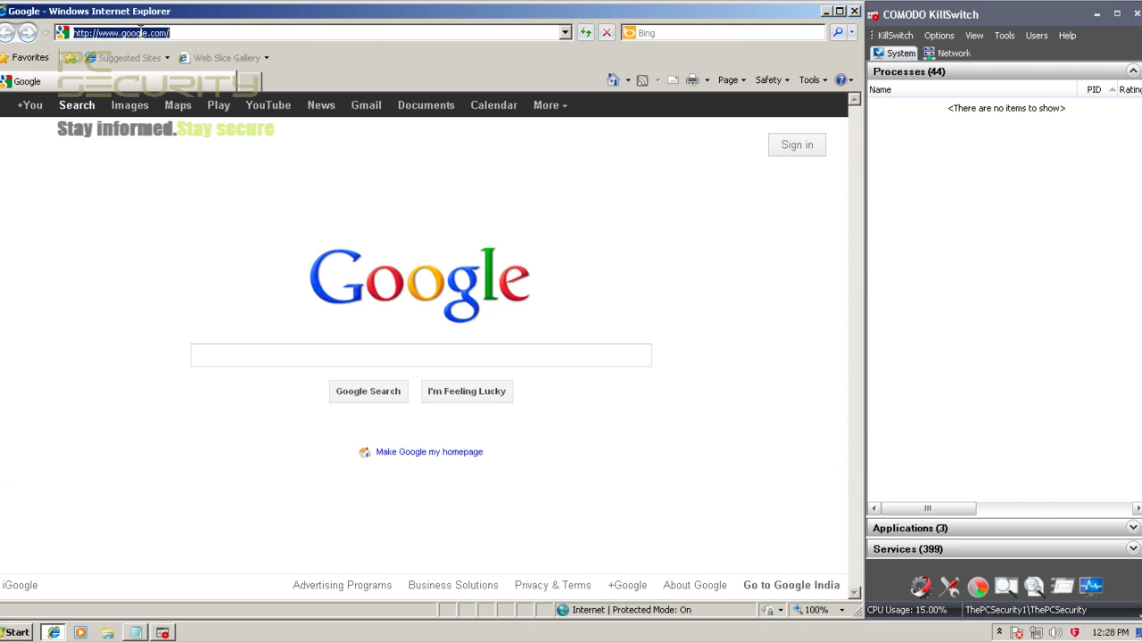
key("ctrl+v")
key("Return")
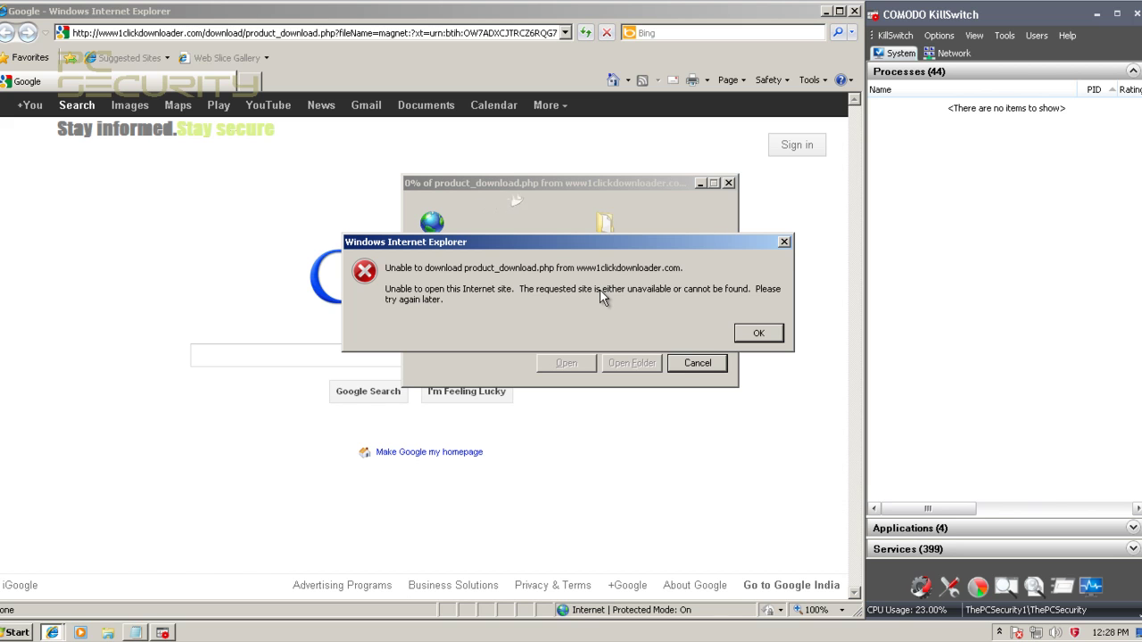
left_click(757, 334)
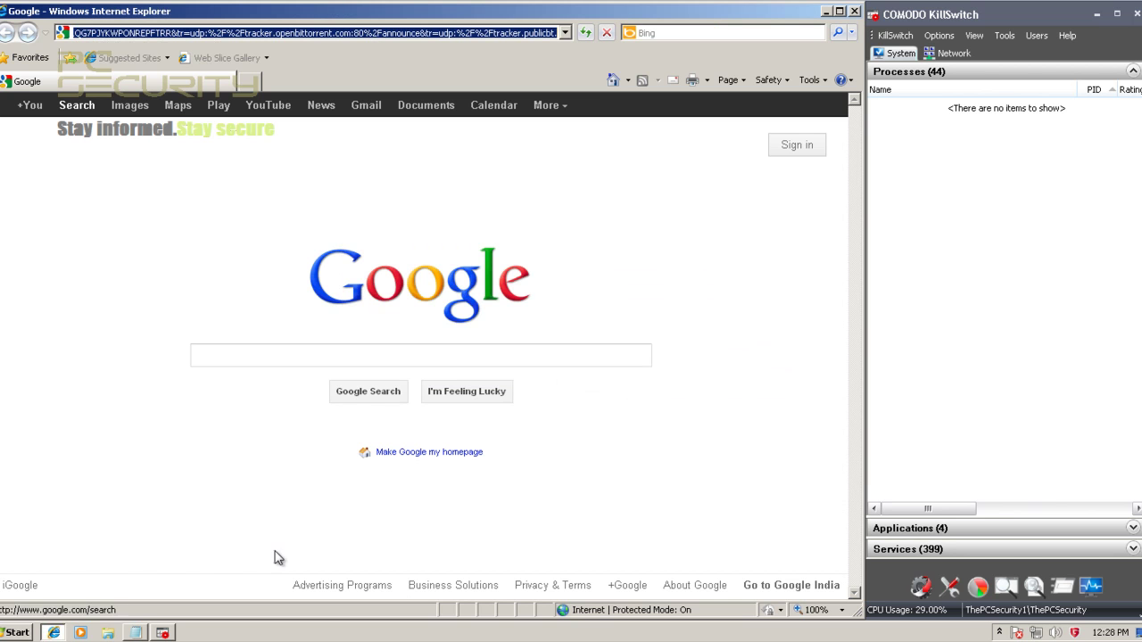
left_click(135, 633)
- Load the worldest.com c9odbc.EXE link in IE and dismiss G Data's virus alert
left_click_drag(251, 334, 225, 334)
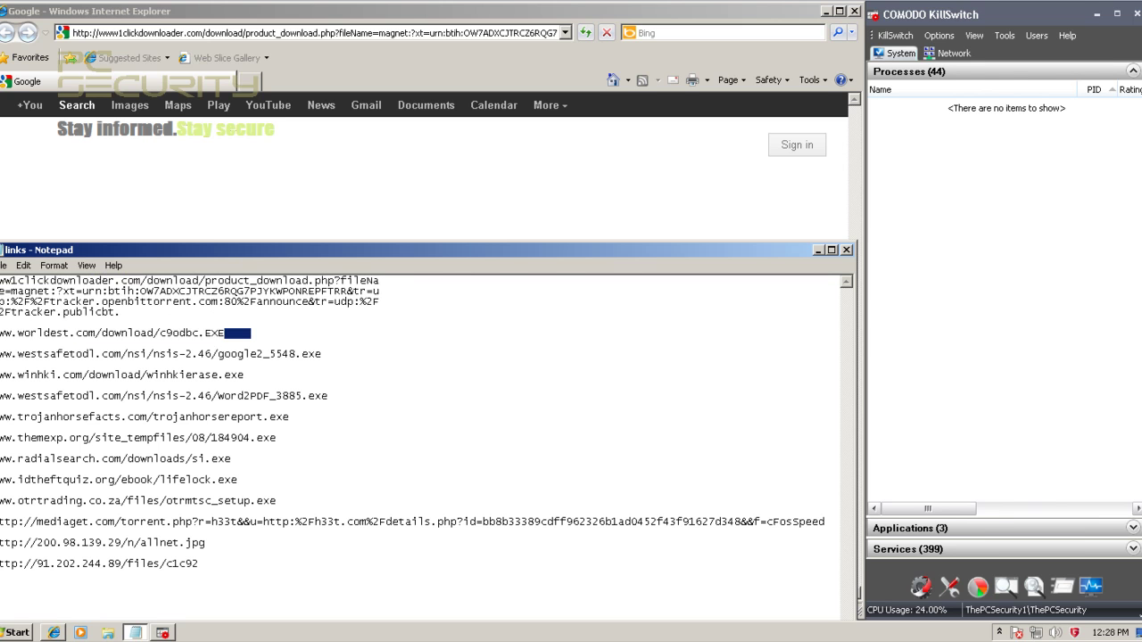
key("shift+Home")
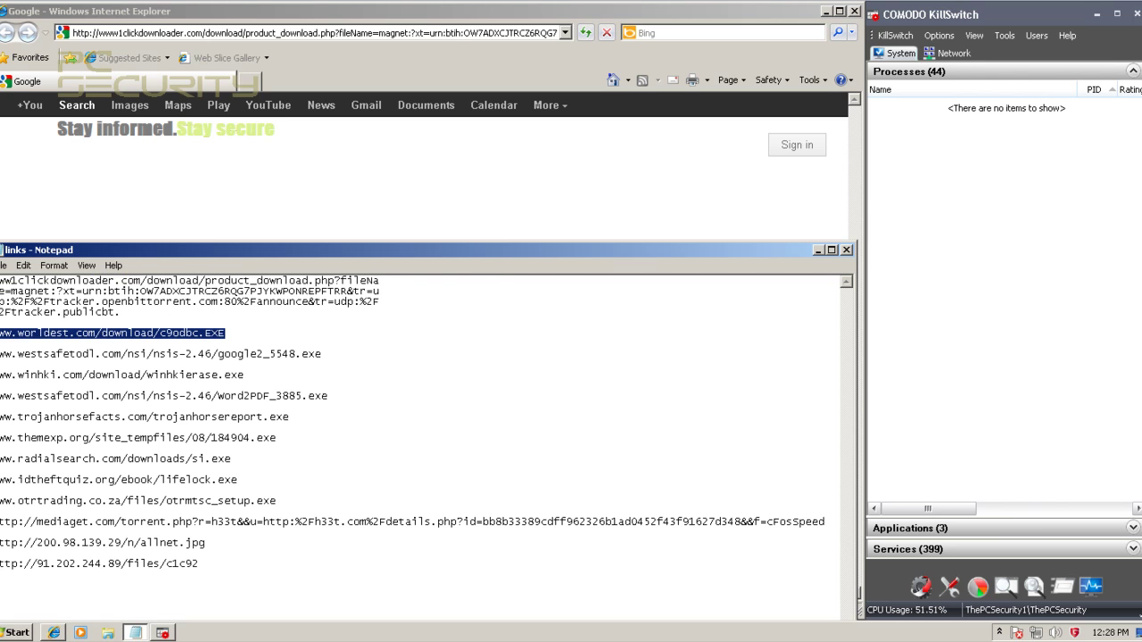
left_click(134, 35)
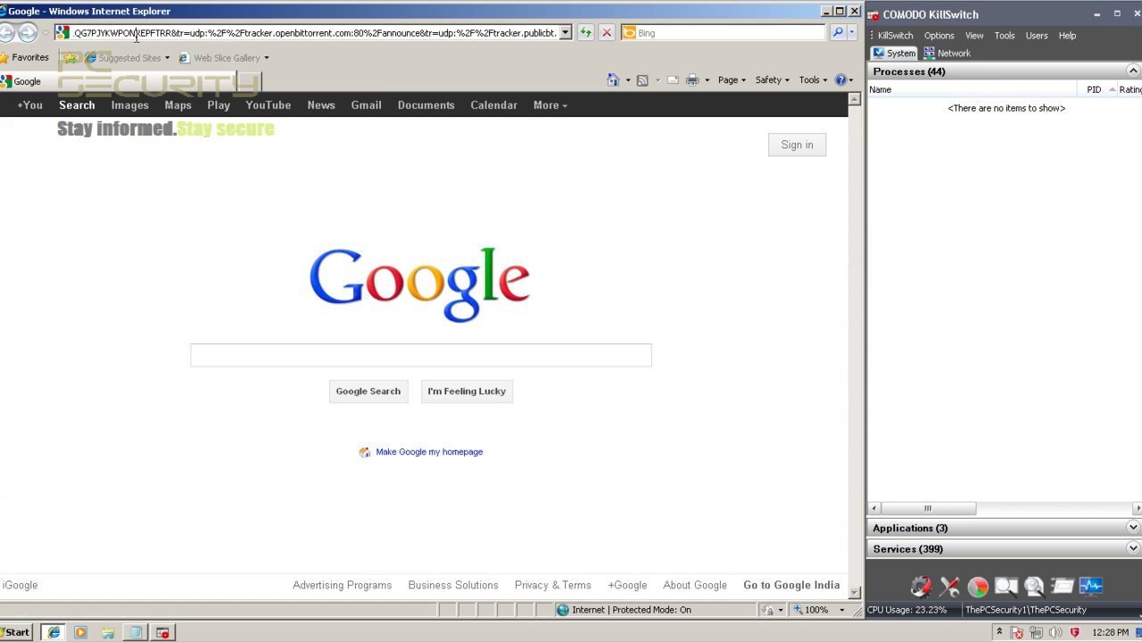
triple_click(136, 33)
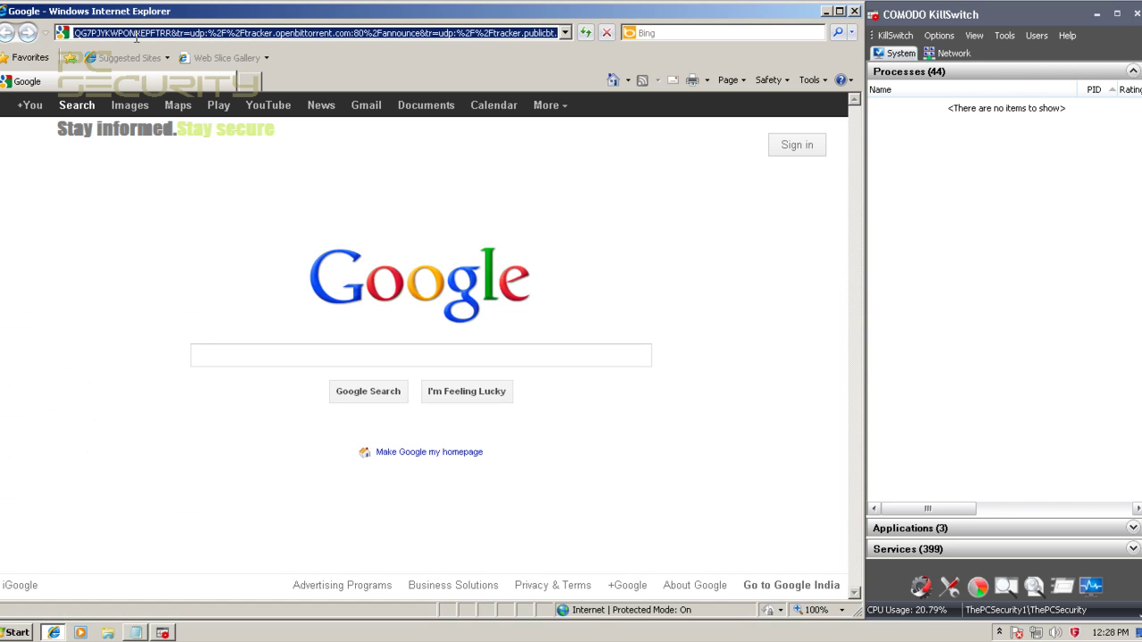
type("www.worldest.com/download/c9odbc.EXE")
key("Return")
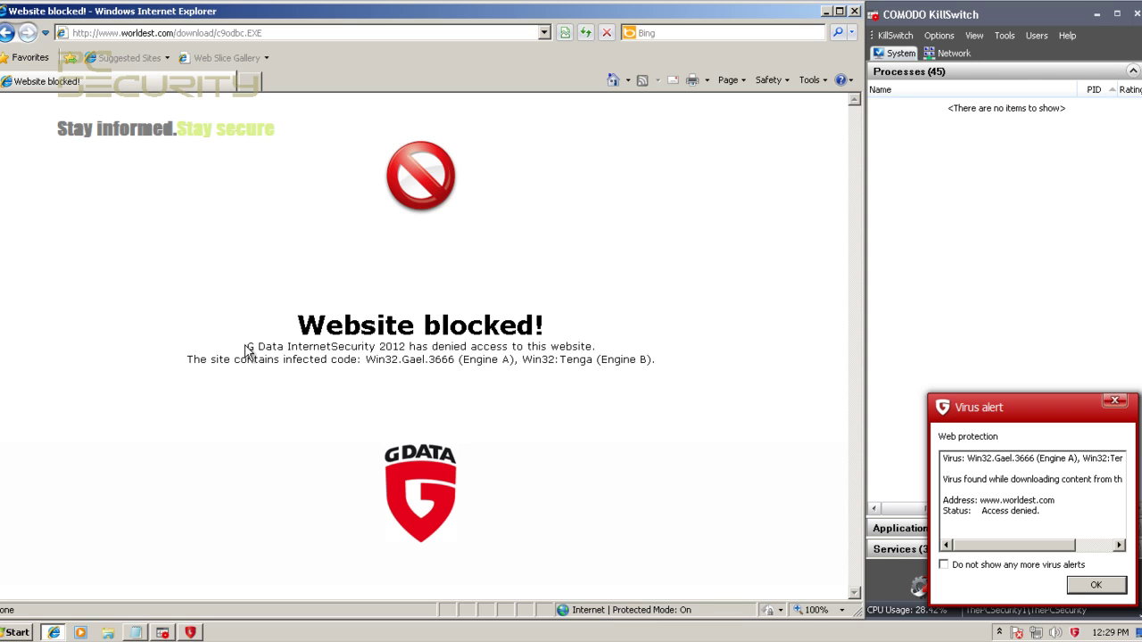
left_click_drag(247, 347, 335, 360)
left_click(375, 355)
left_click(1096, 585)
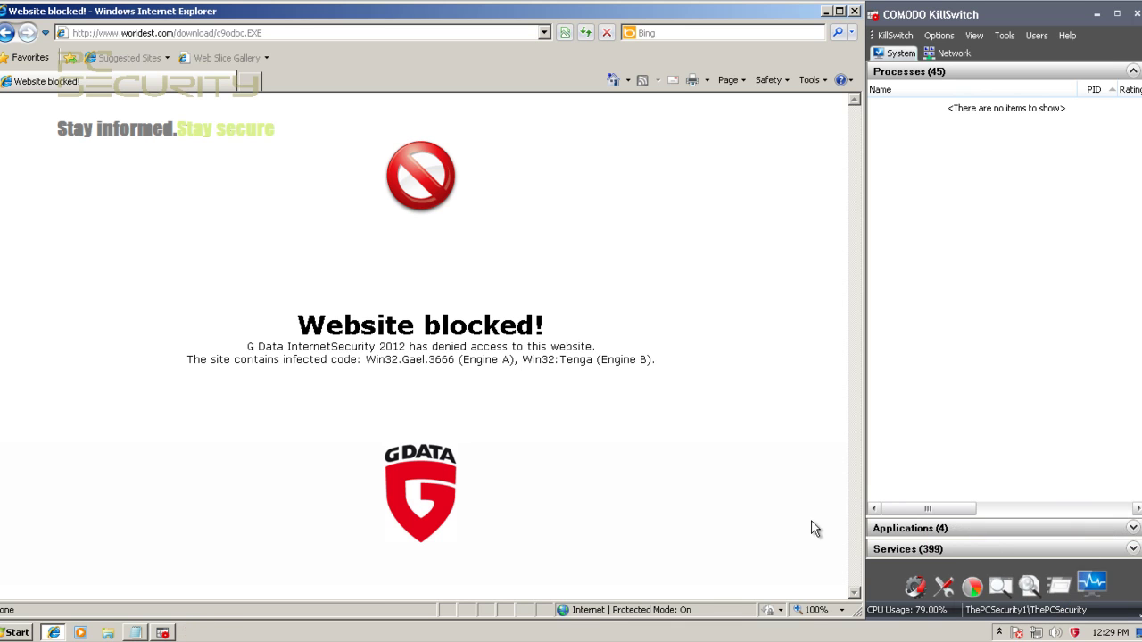
- Copy the westsafetodl google2_5548.exe link from the list and load it in IE
left_click(135, 633)
left_click(157, 359)
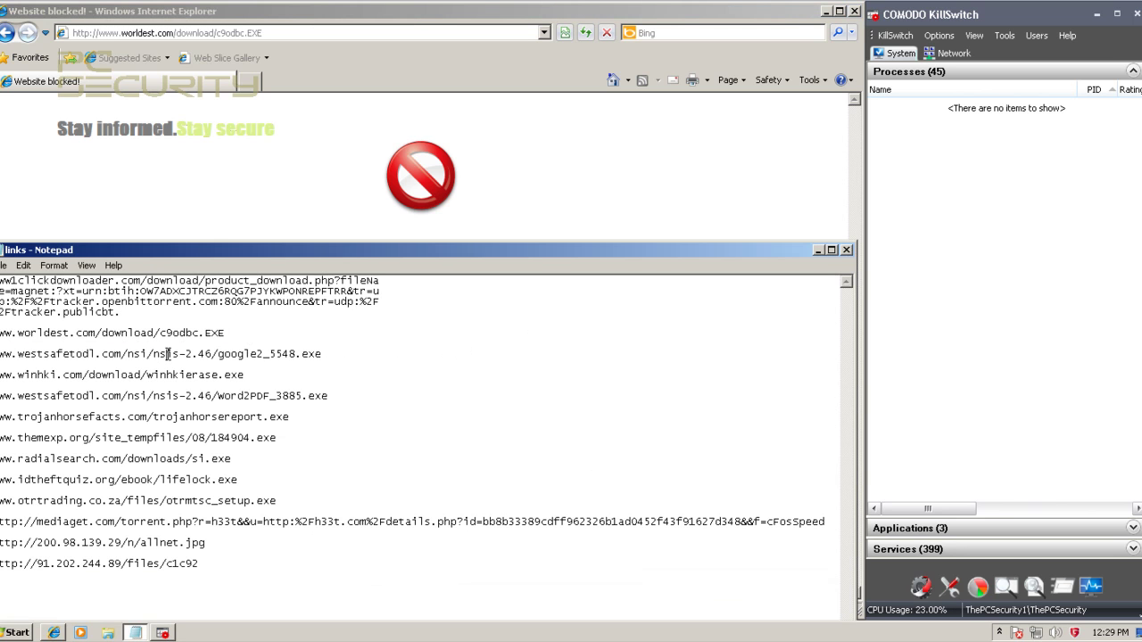
left_click(168, 354)
left_click_drag(340, 355, 3, 355)
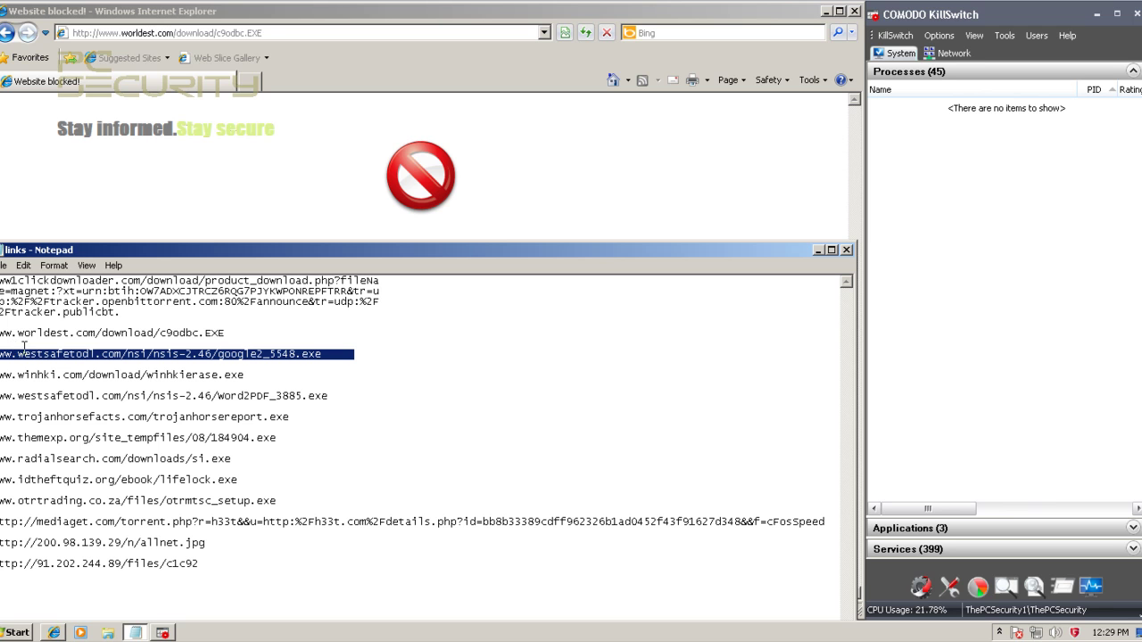
left_click(166, 32)
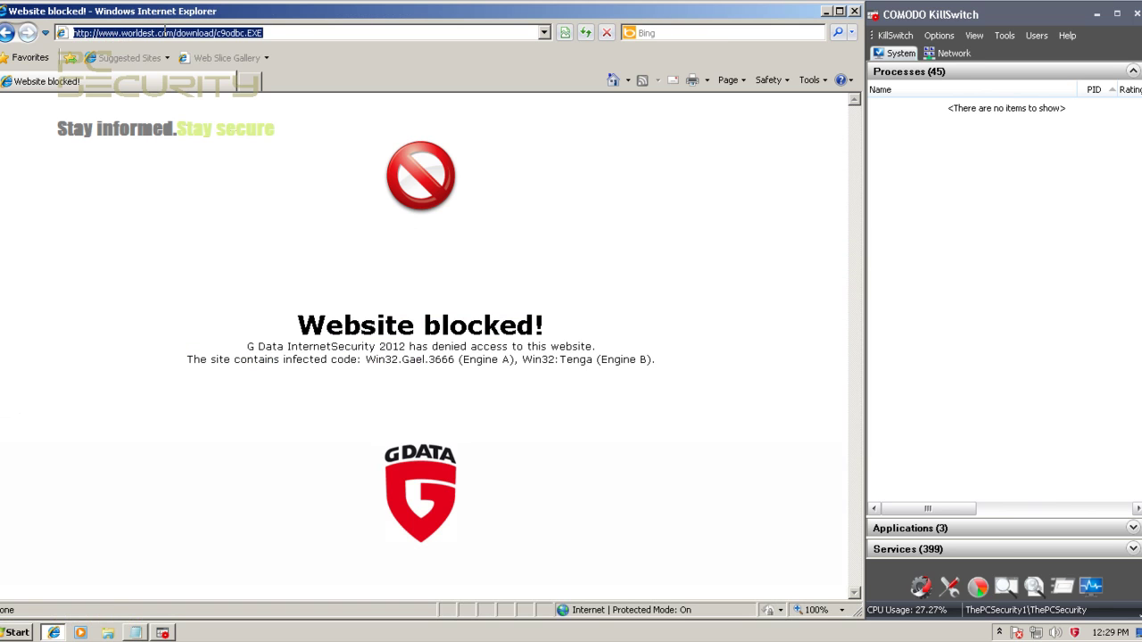
type("www.westsafetodl.com/nsi/nsis-2.46/google2_5548.exe")
key("Return")
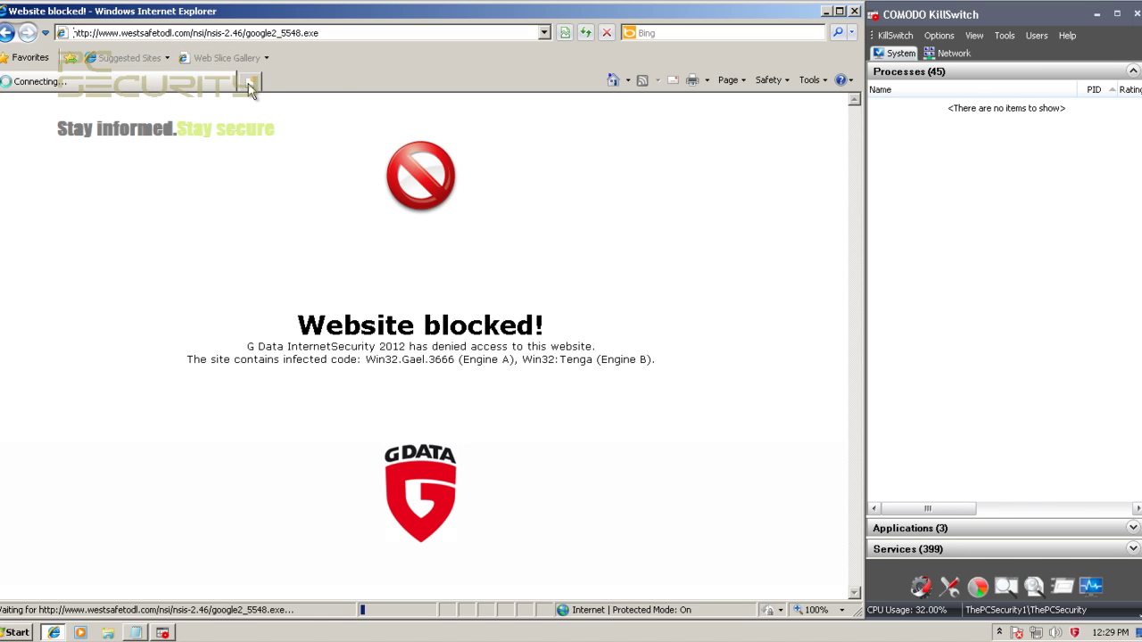
- Select the winhki.com link in the list and run the downloaded google2_5548.exe
left_click(55, 632)
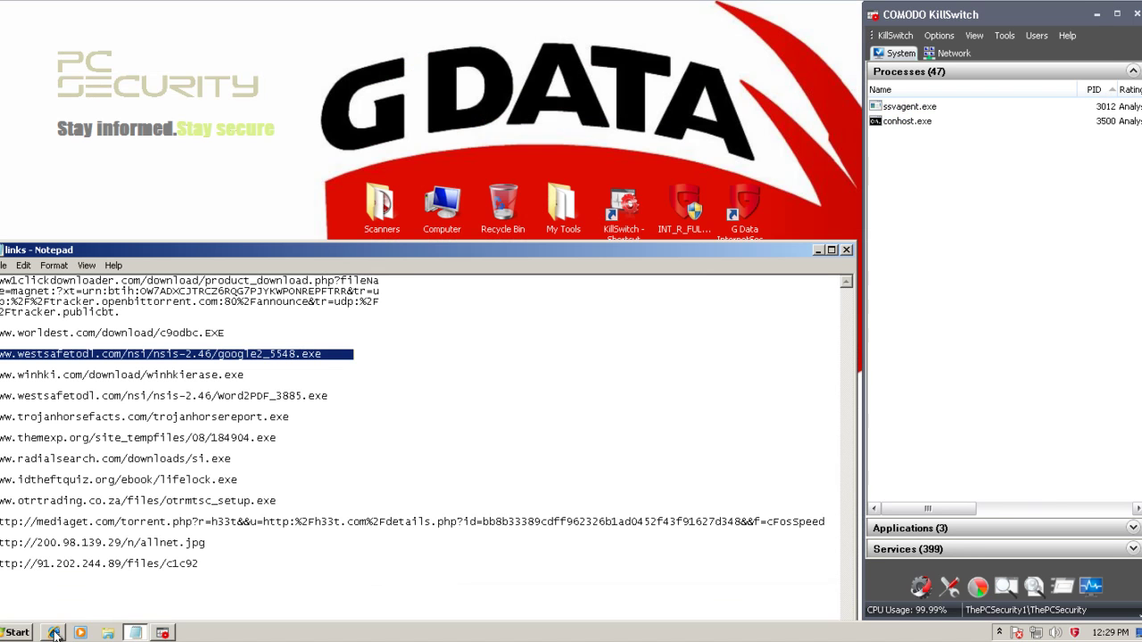
double_click(168, 379)
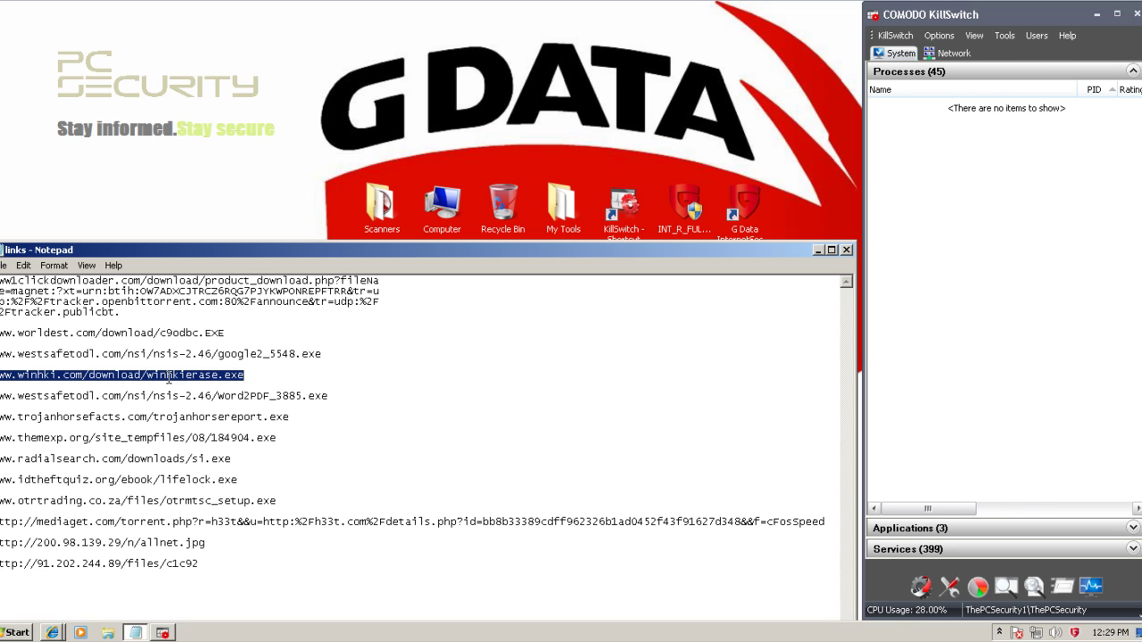
left_click(298, 357)
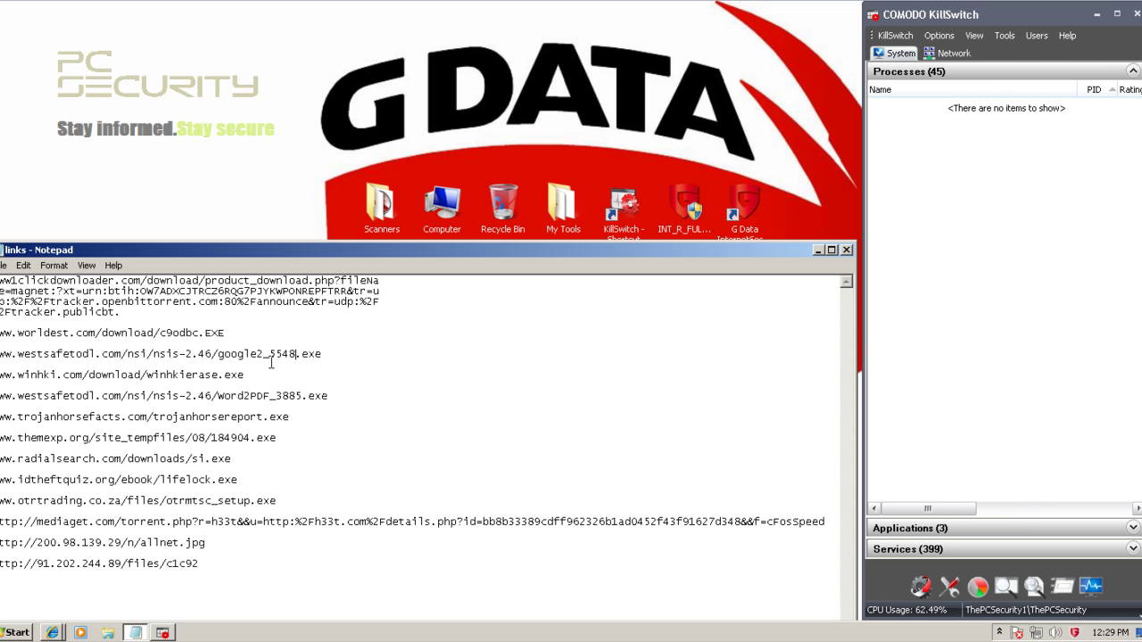
double_click(344, 357)
double_click(22, 379)
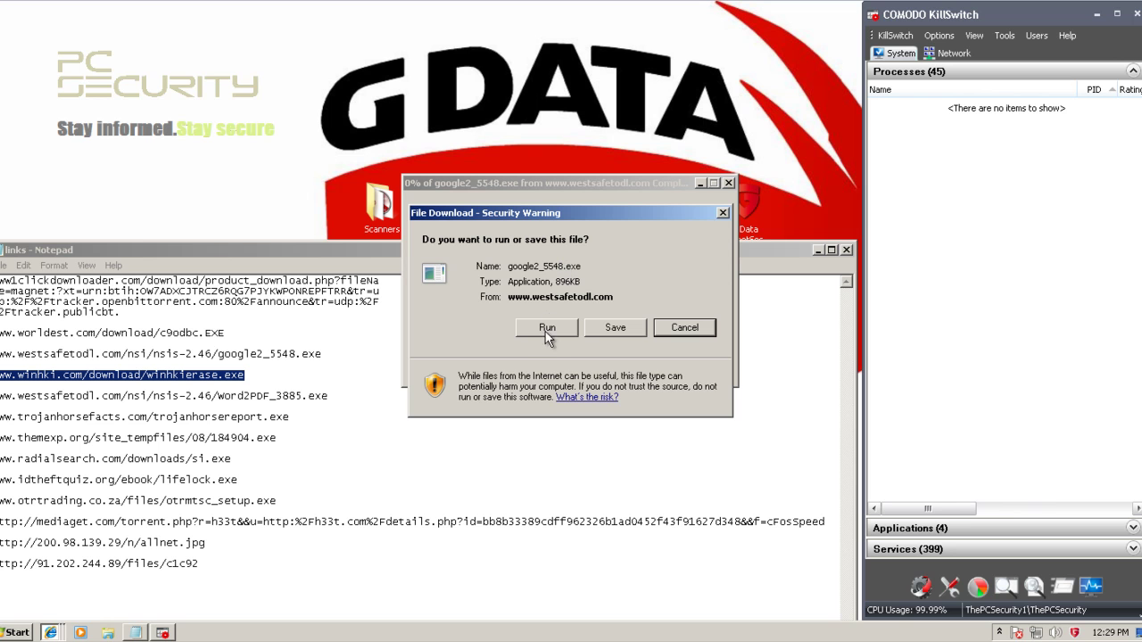
left_click(547, 328)
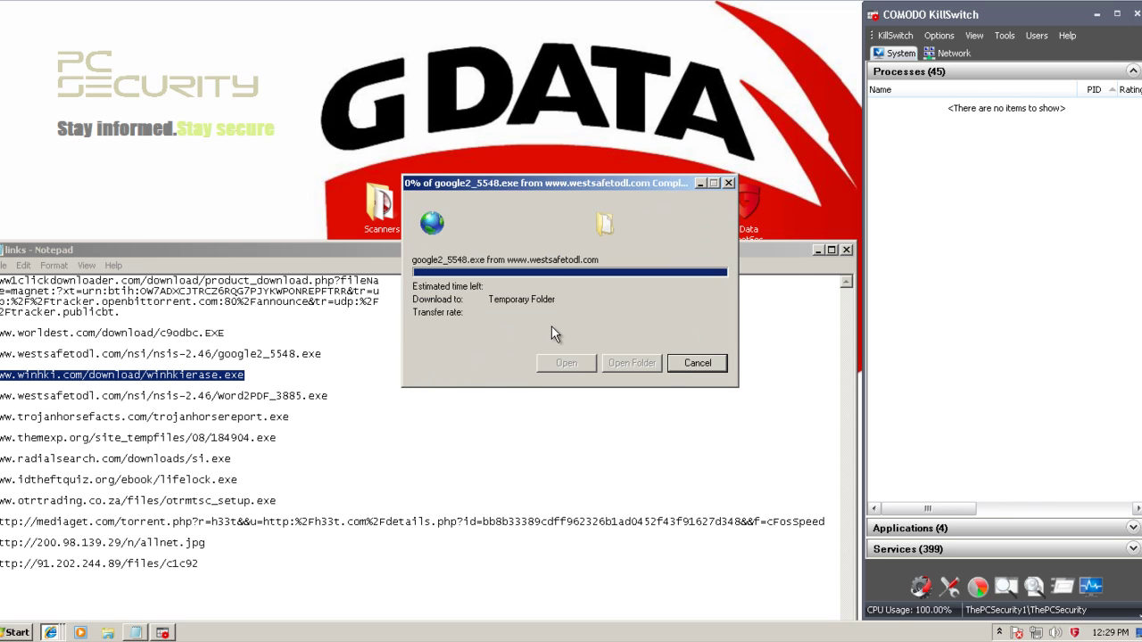
- Check the download and Website blocked! windows, then allow google2_5548[1].exe in User Account Control
left_click(818, 249)
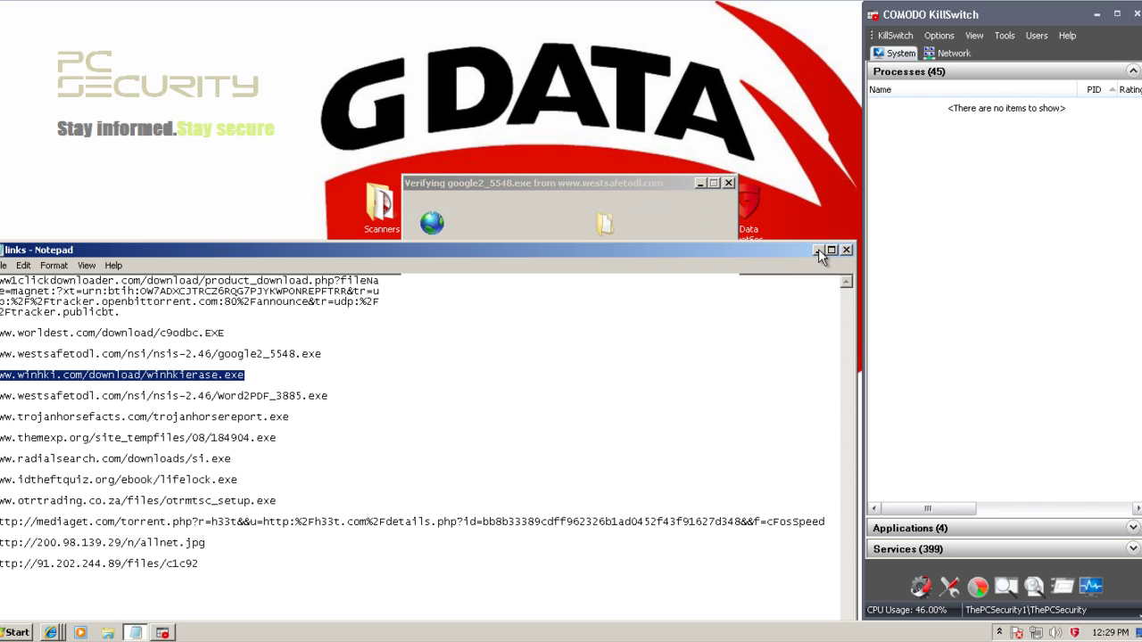
left_click(818, 249)
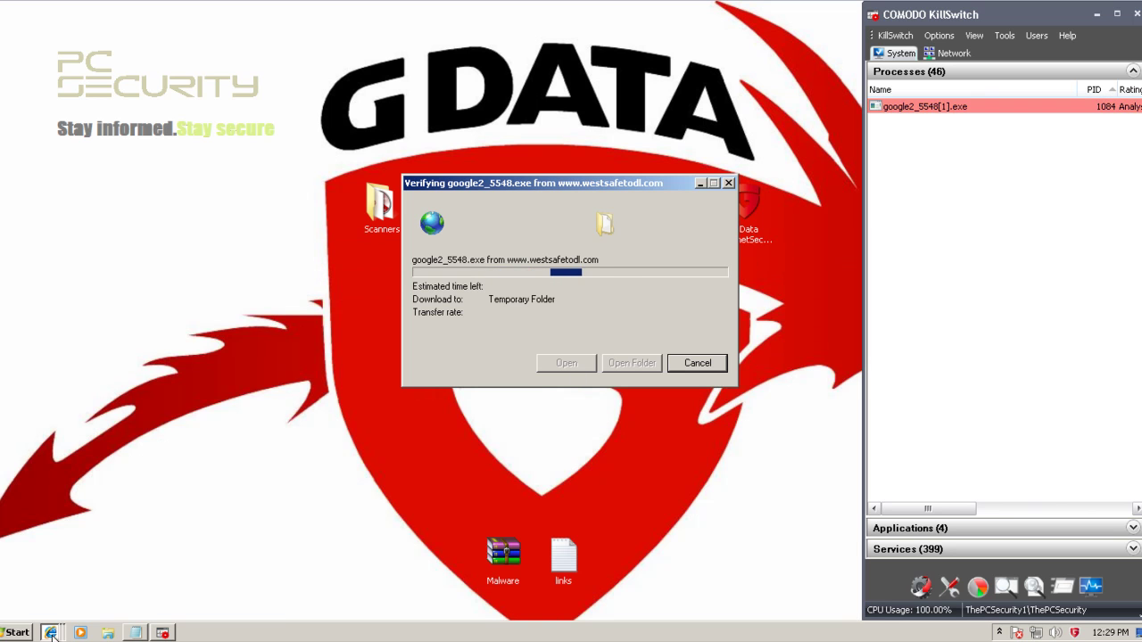
mouse_move(50, 634)
left_click(98, 609)
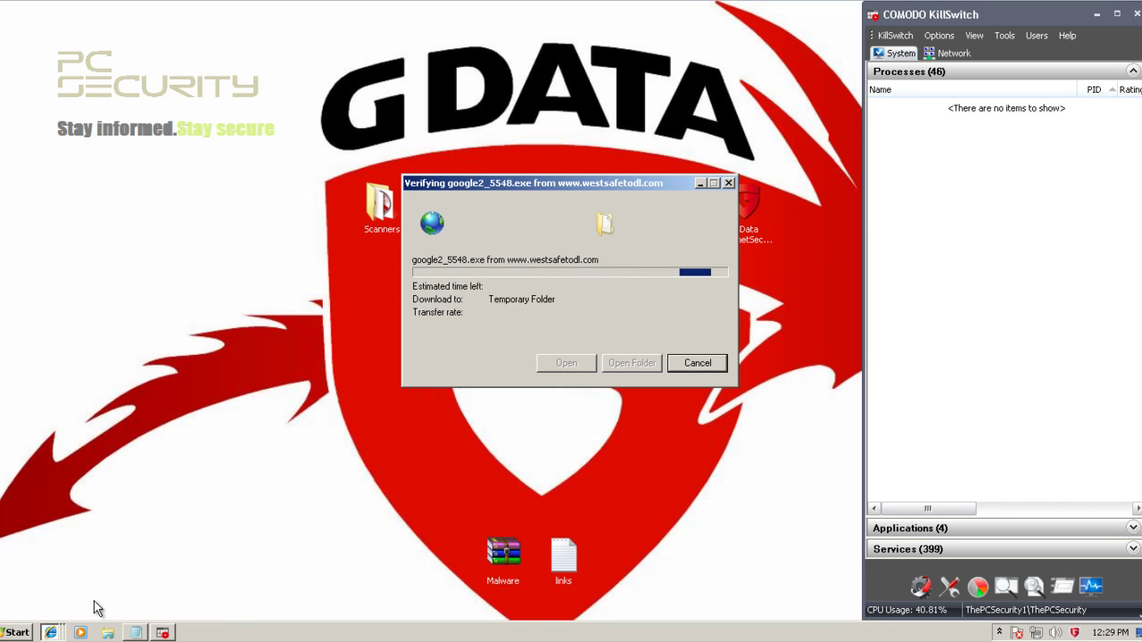
mouse_move(51, 633)
left_click(63, 588)
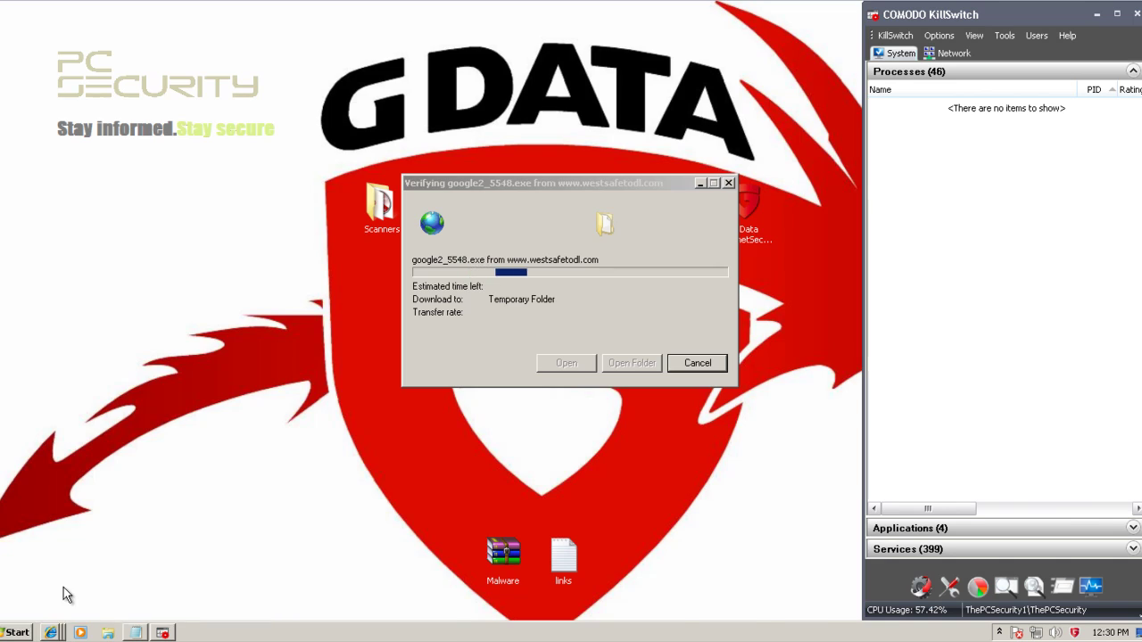
left_click(118, 86)
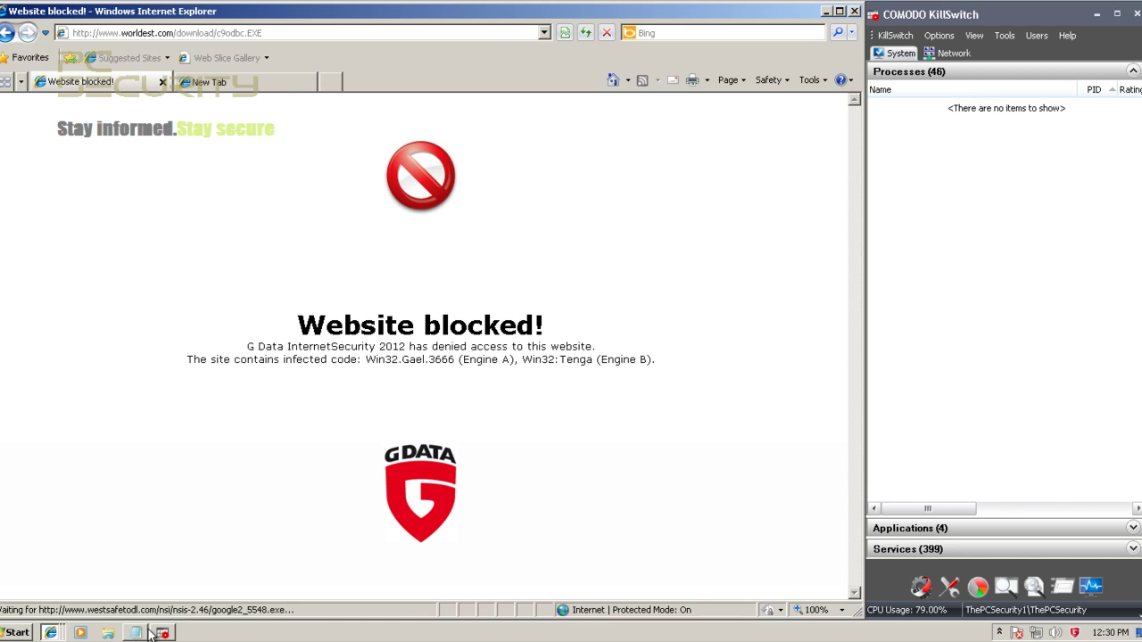
mouse_move(51, 633)
left_click(72, 605)
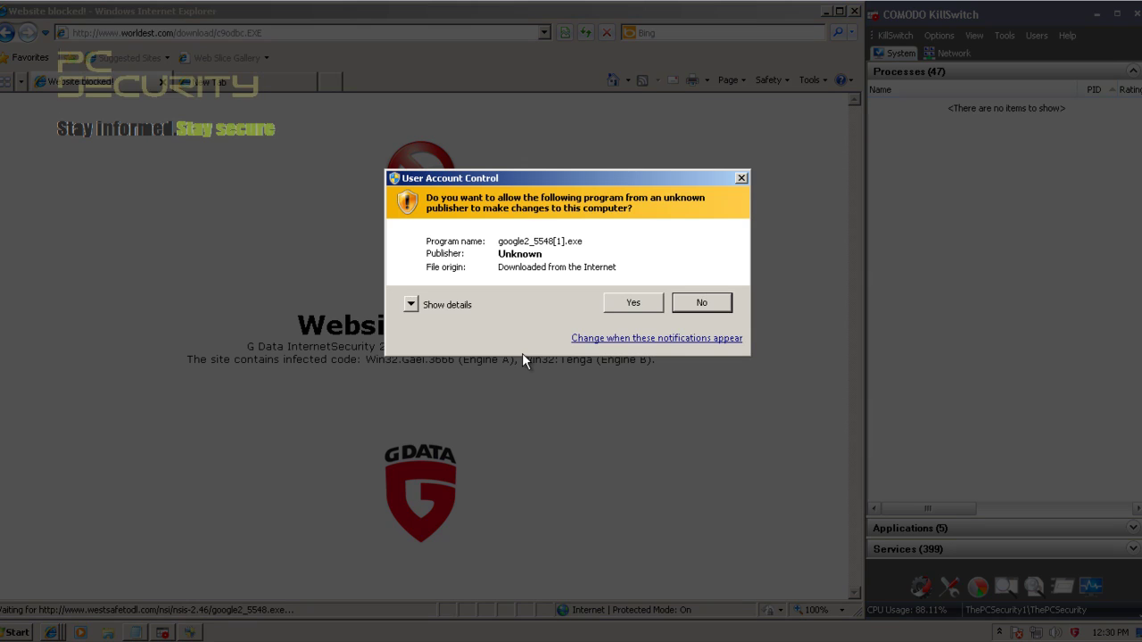
left_click(633, 303)
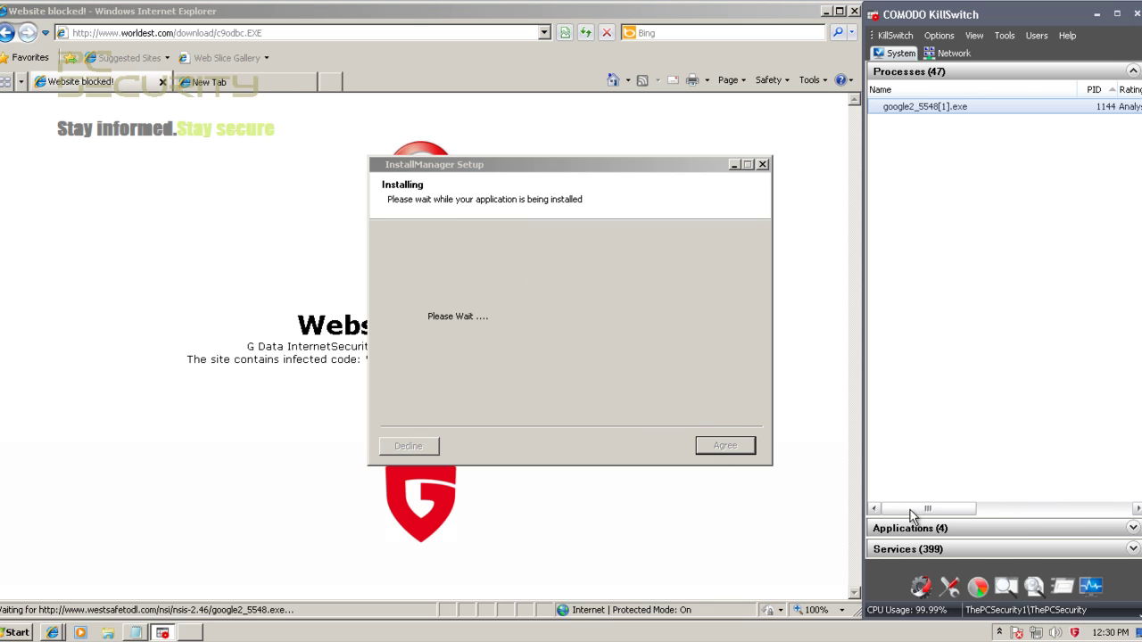
mouse_move(928, 508)
left_mouse_down()
mouse_move(1082, 510)
mouse_move(1069, 525)
mouse_move(948, 511)
mouse_move(931, 526)
left_mouse_up()
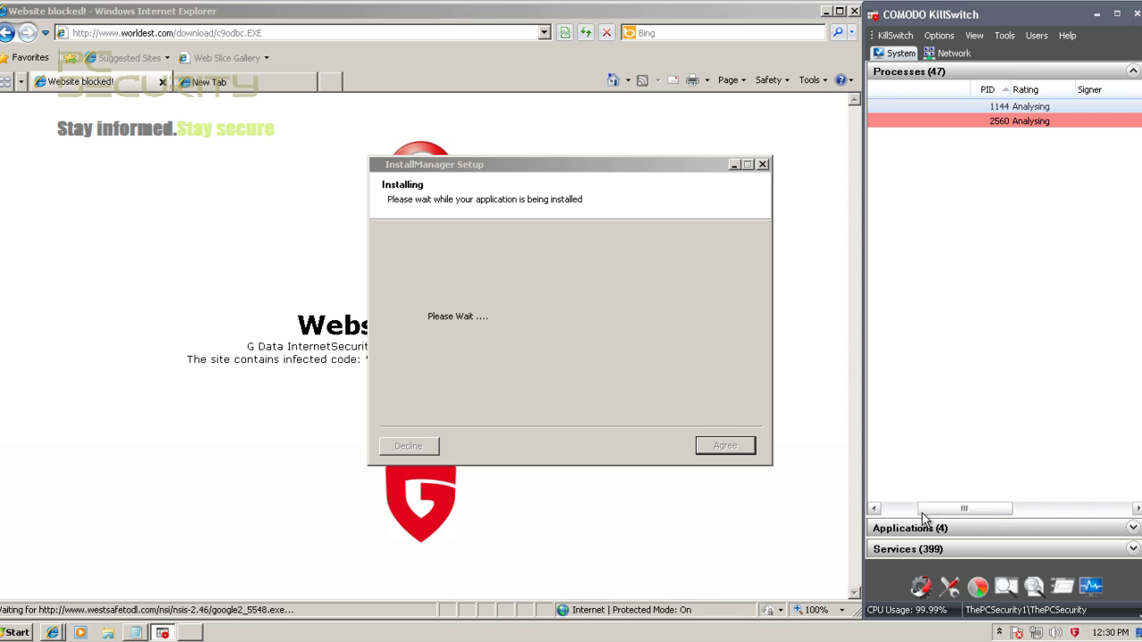
- Reload the google2_5548.exe link in IE and cancel the repeated download
left_click(204, 280)
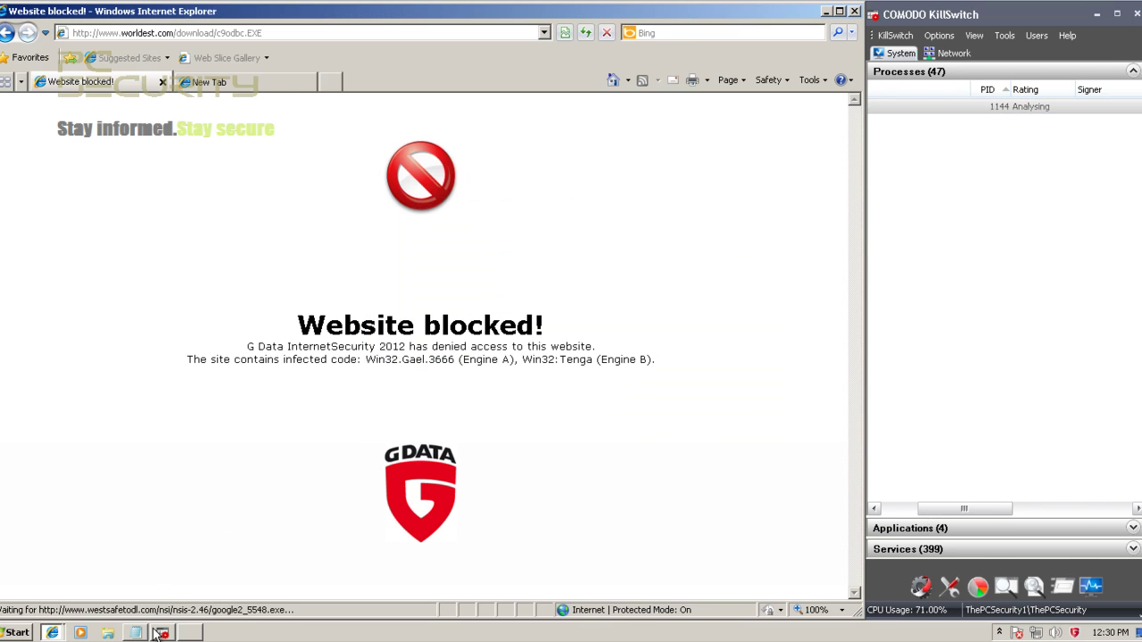
left_click(142, 33)
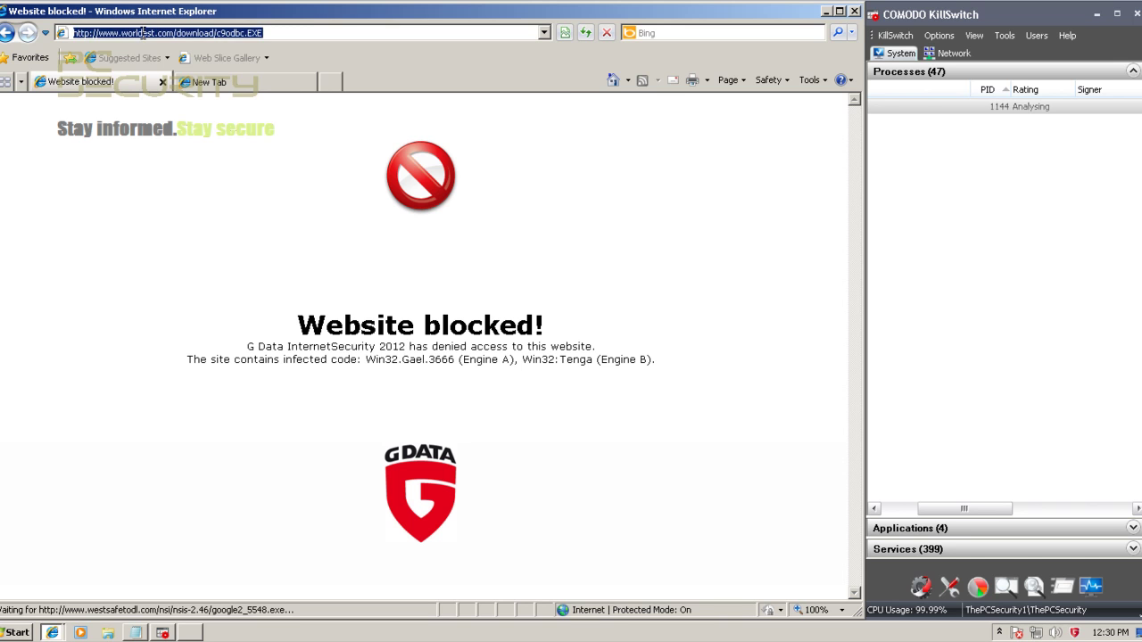
type("www.westsafetodl.com/nsi/nsis-2.46/google2_5548.exe")
key("Return")
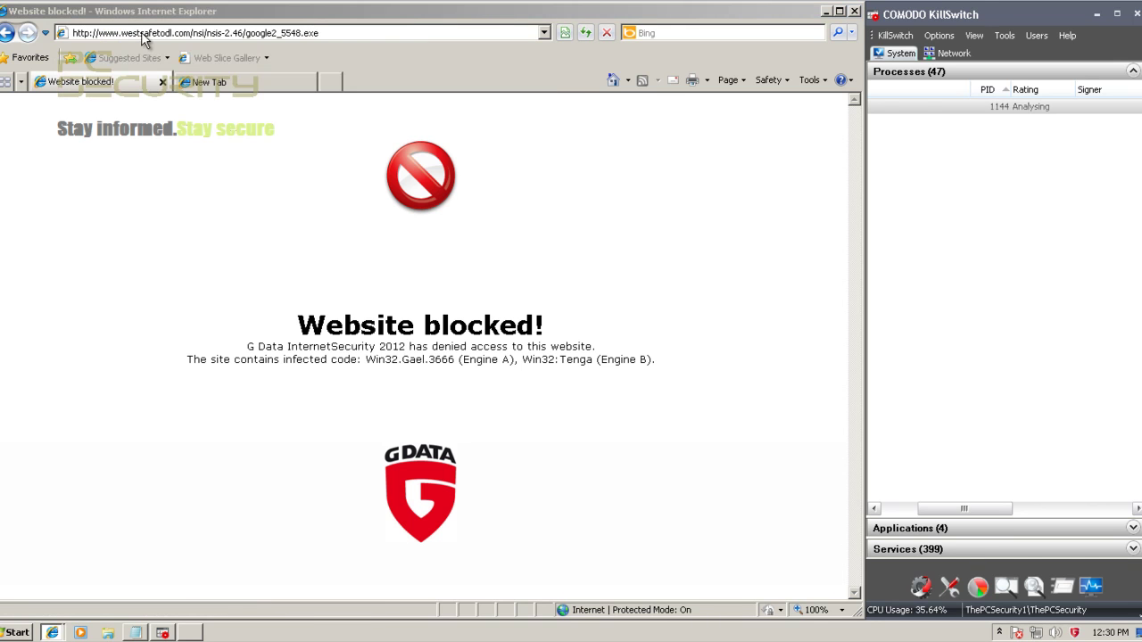
left_click(700, 327)
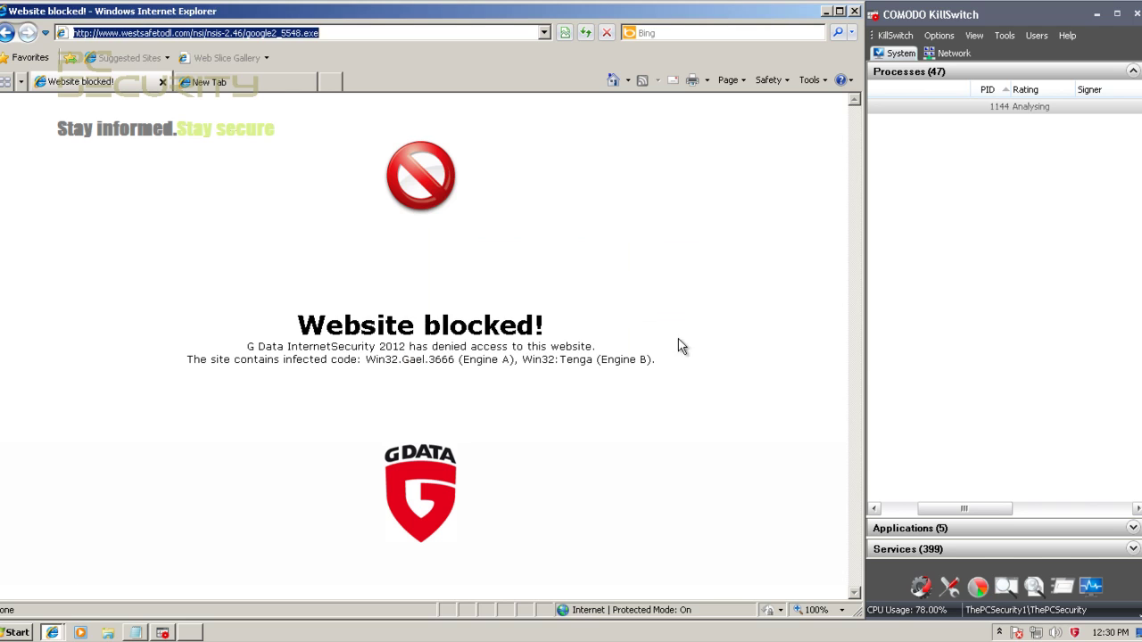
left_click(135, 633)
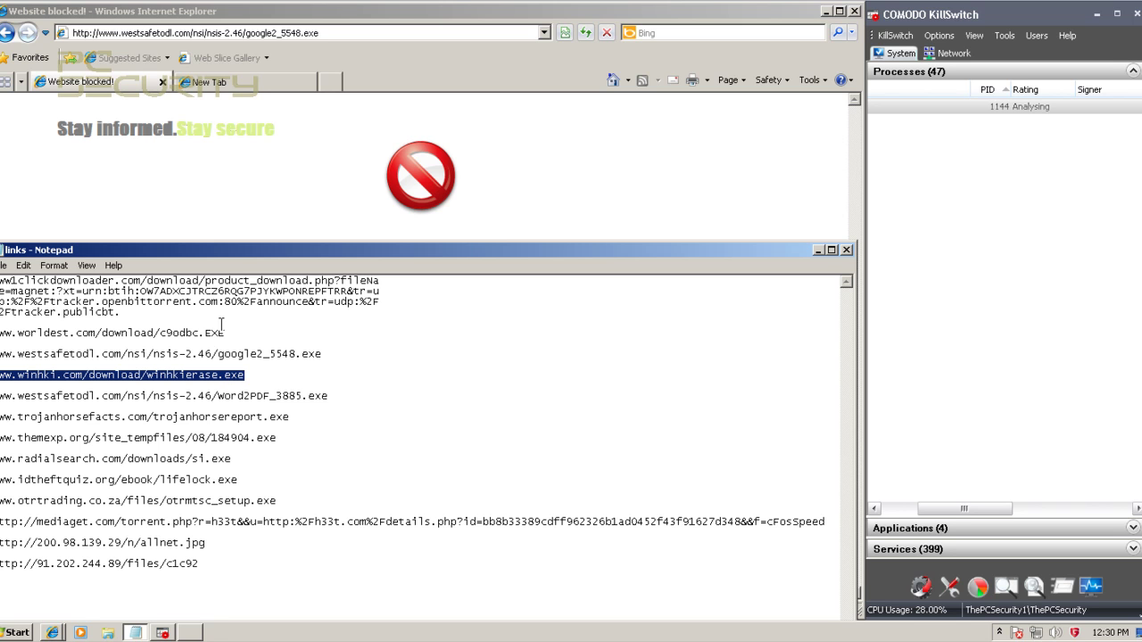
- Load the winhki.com winhkierase.exe link and accept the bundled Babylon toolbar offer
left_click(301, 207)
left_click(205, 32)
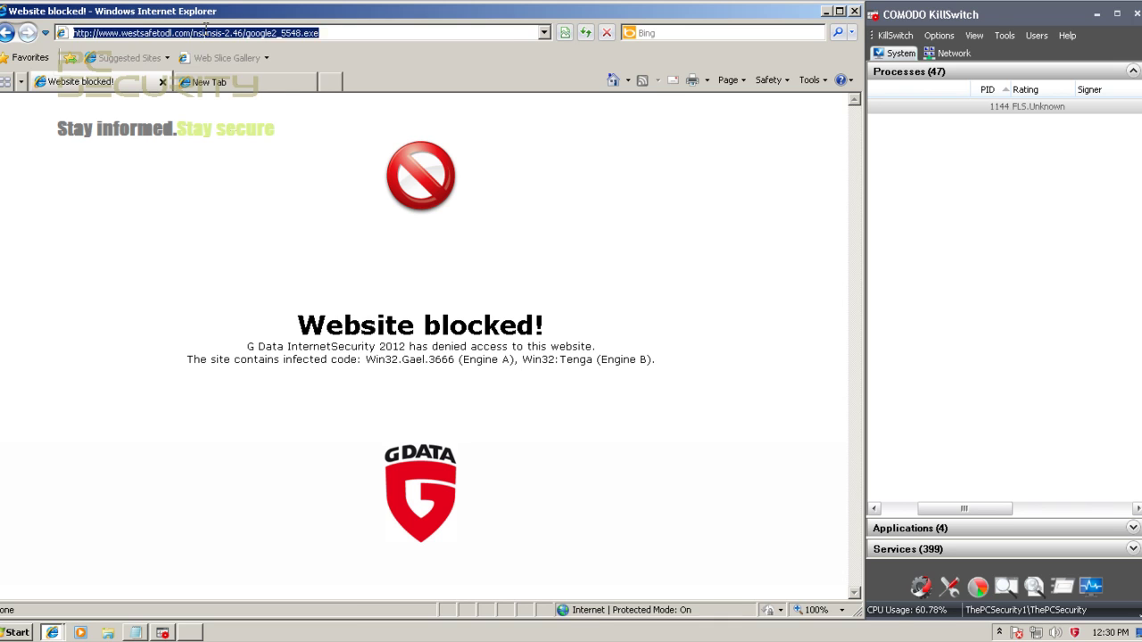
type("www.winhki.com/download/winhkierase.exe")
key("Return")
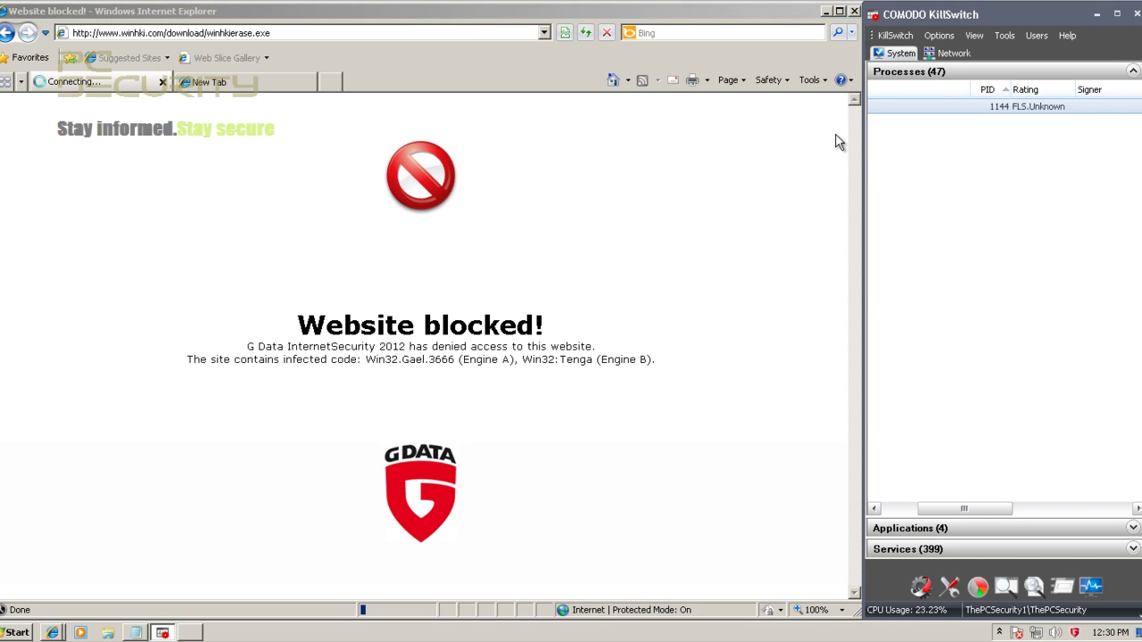
left_click_drag(950, 510, 897, 490)
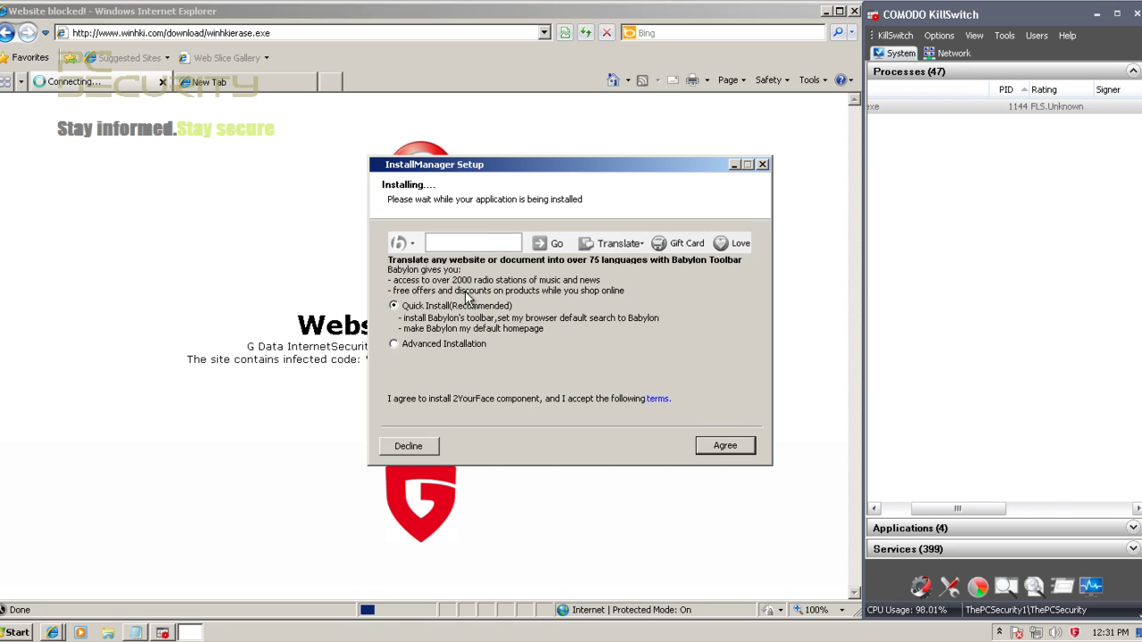
left_click(712, 451)
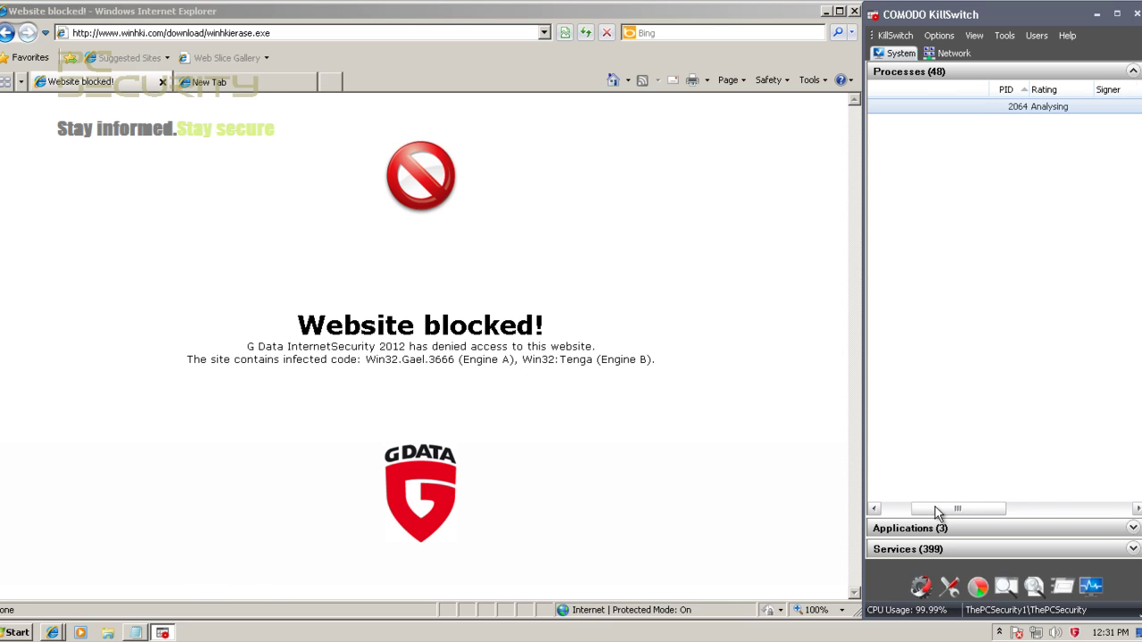
left_click_drag(935, 507, 901, 519)
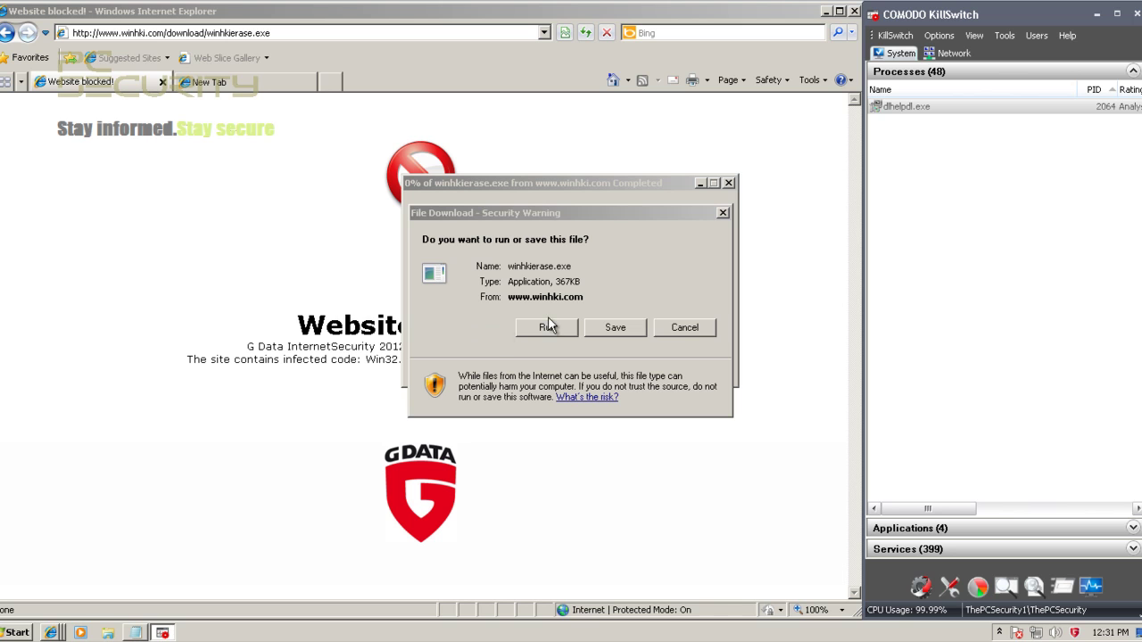
- Run the downloaded winhkierase.exe and select the Word2PDF link in the list
left_click(549, 330)
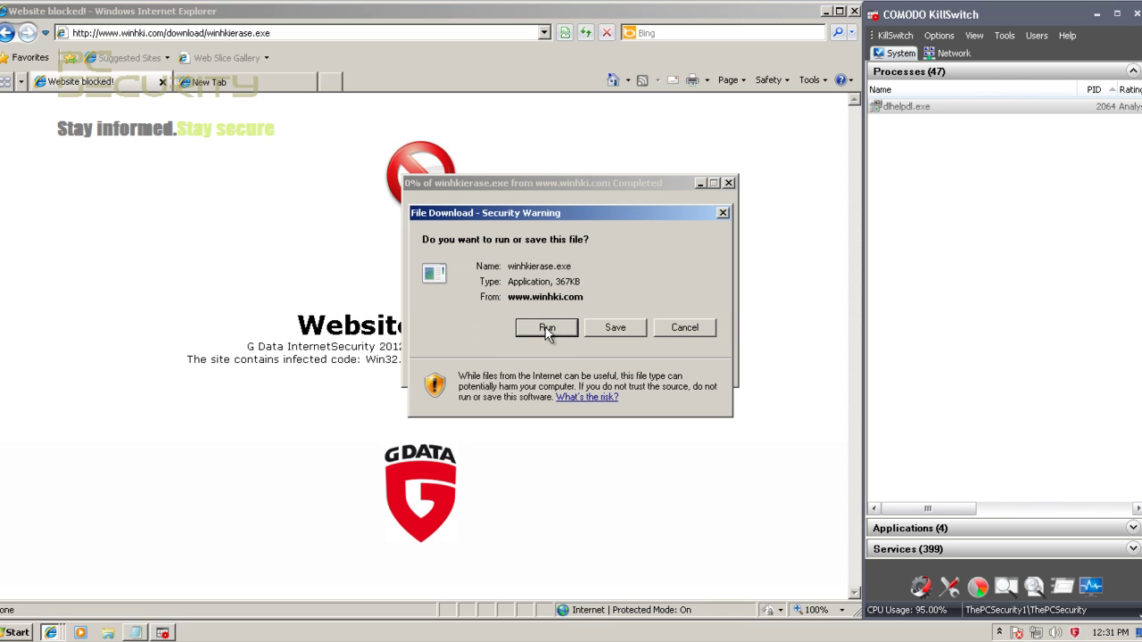
left_click(554, 329)
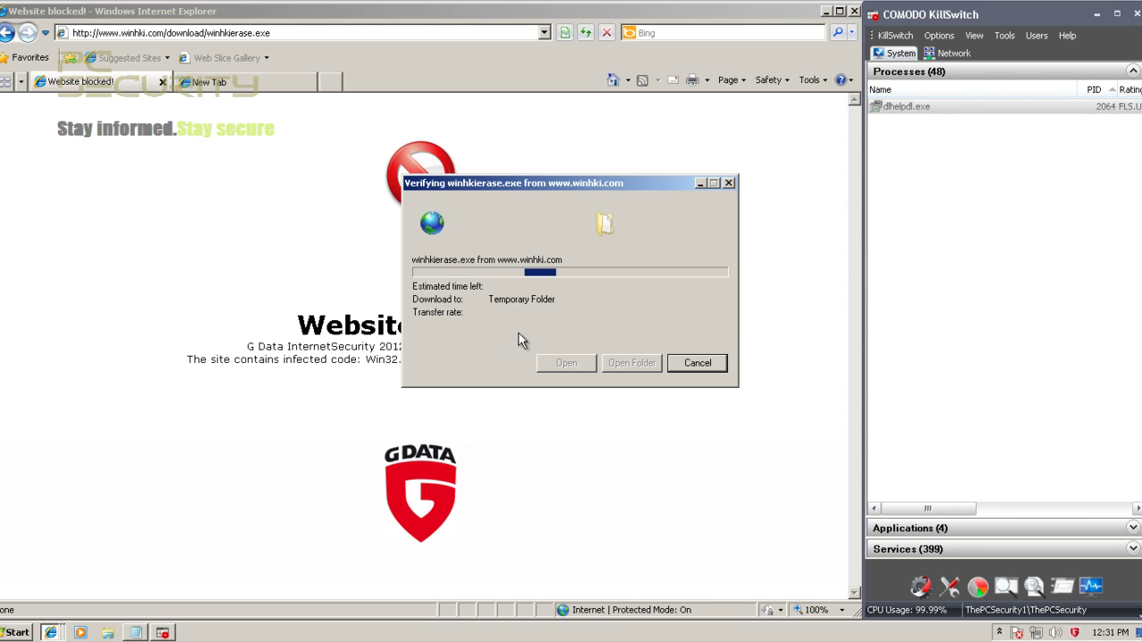
left_click(136, 632)
left_click(211, 394)
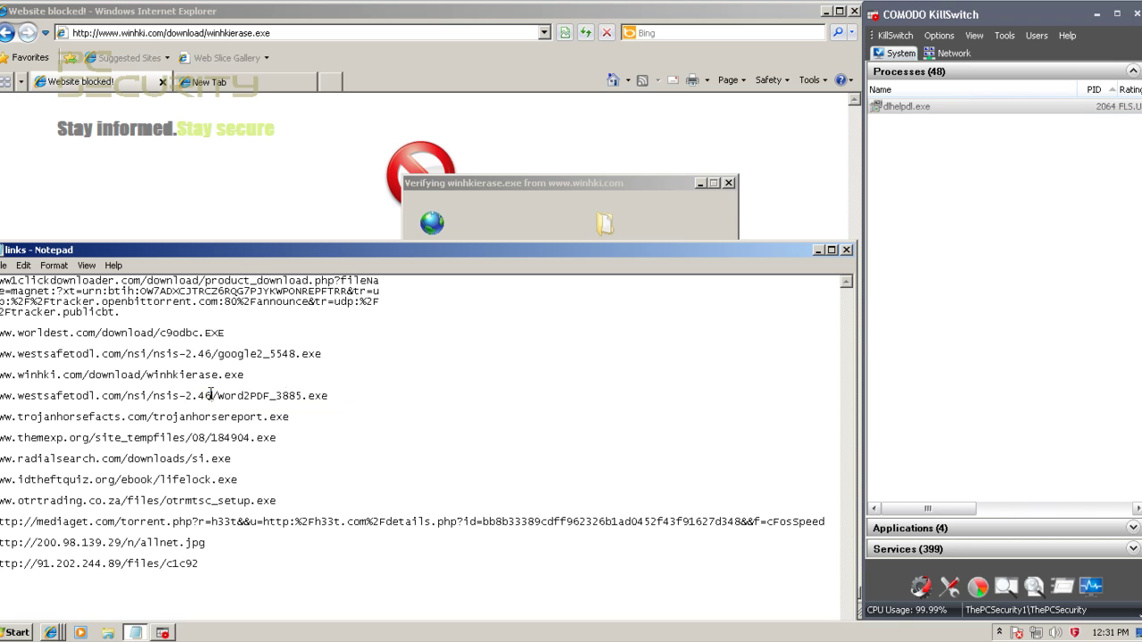
left_click_drag(347, 396, 3, 392)
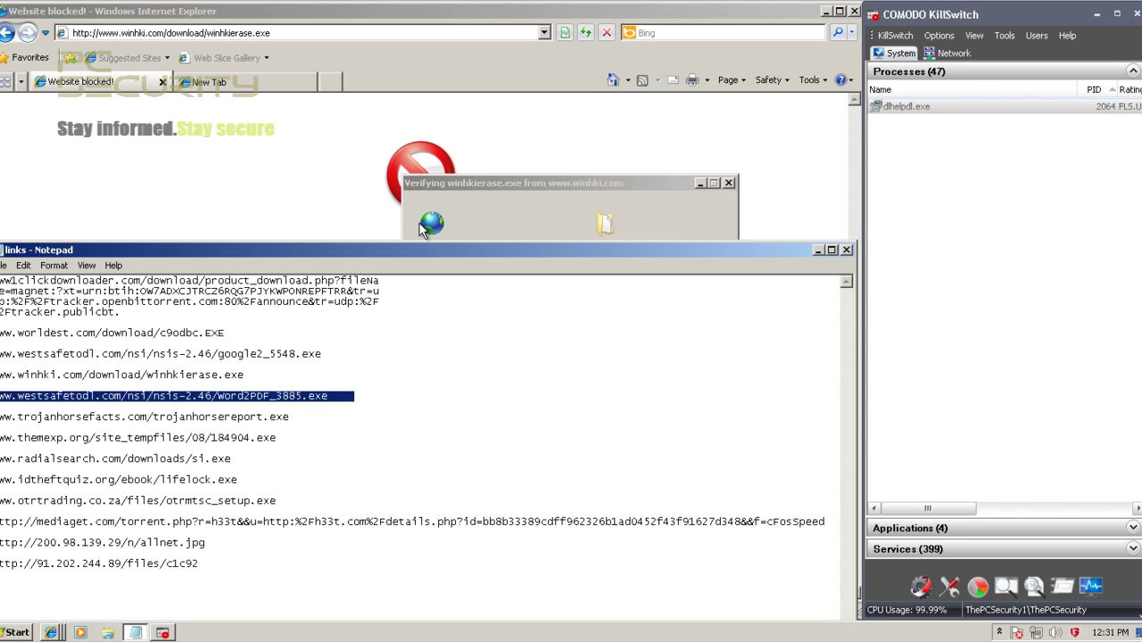
- Approve winhkierase[1].exe in the User Account Control prompt
left_click(424, 228)
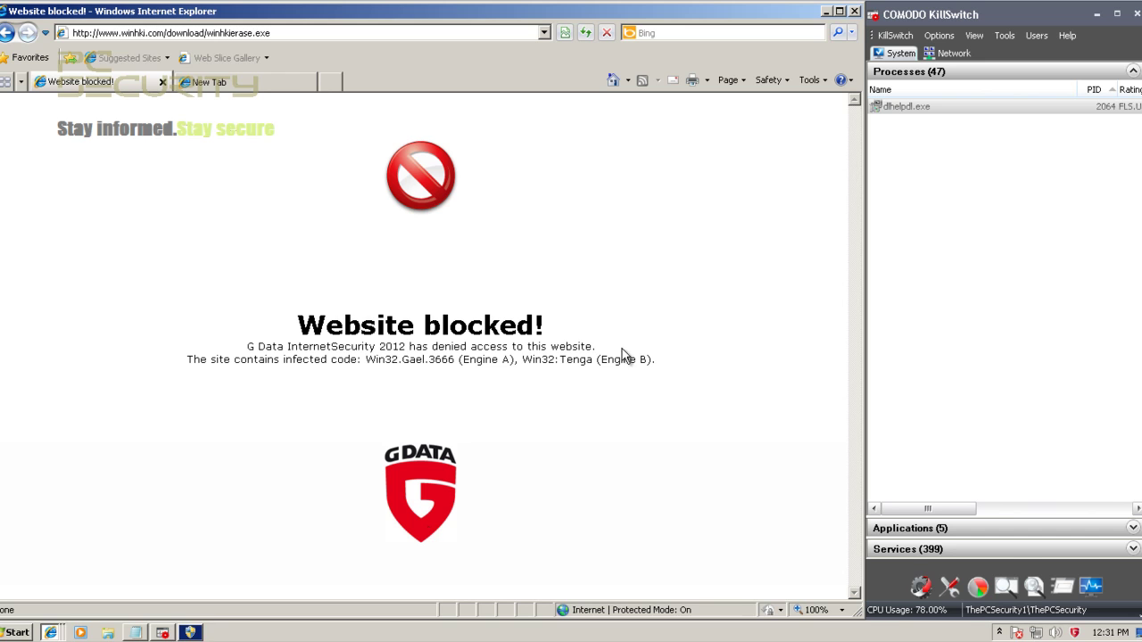
left_click(190, 632)
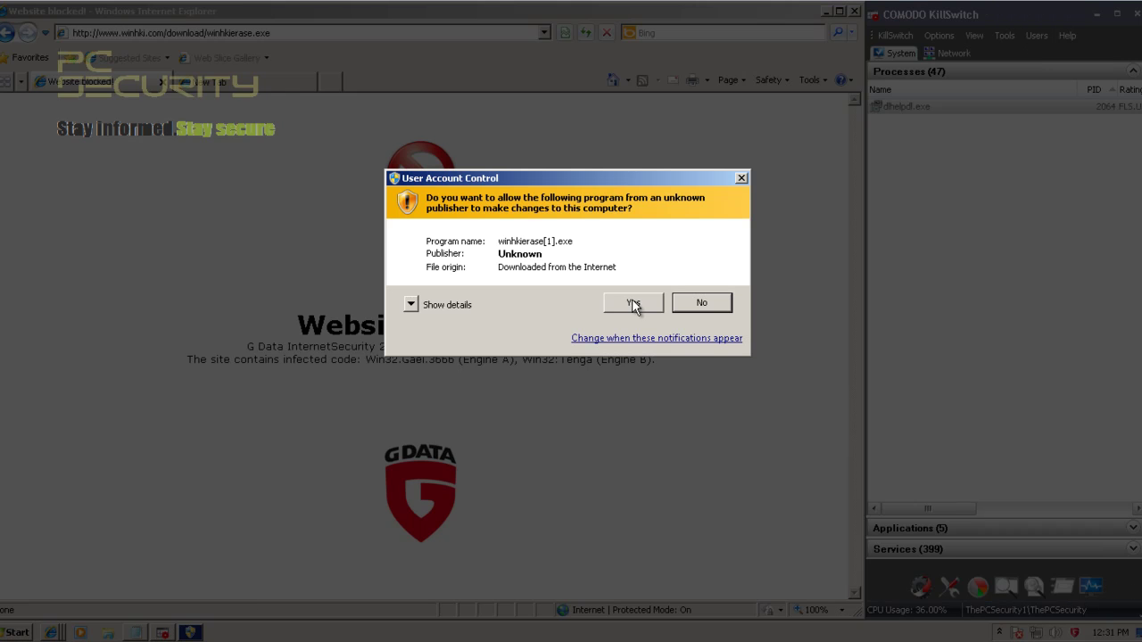
left_click(633, 304)
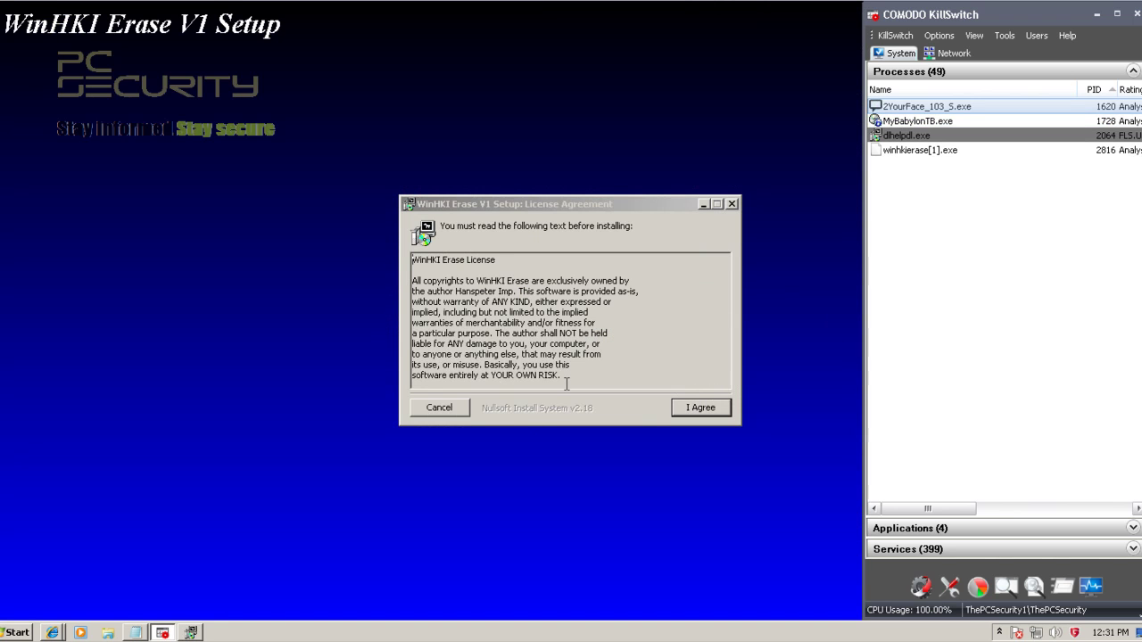
- Install WinHKI Erase with default components, checking the spawned rundll32.exe in KillSwitch
left_click(701, 410)
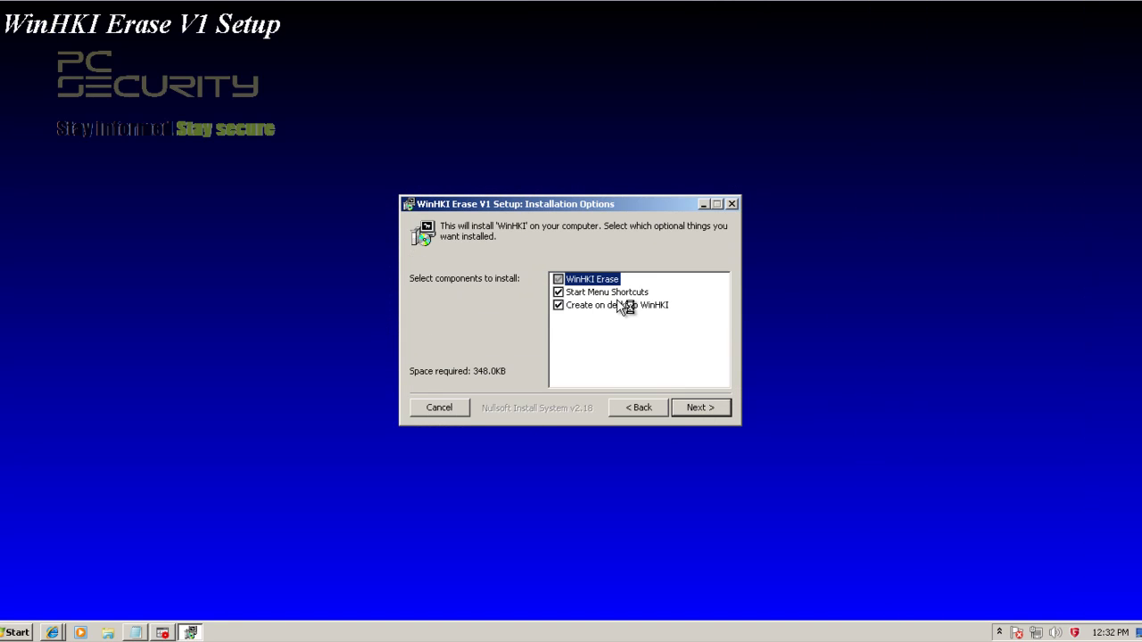
left_click(719, 407)
left_click(717, 406)
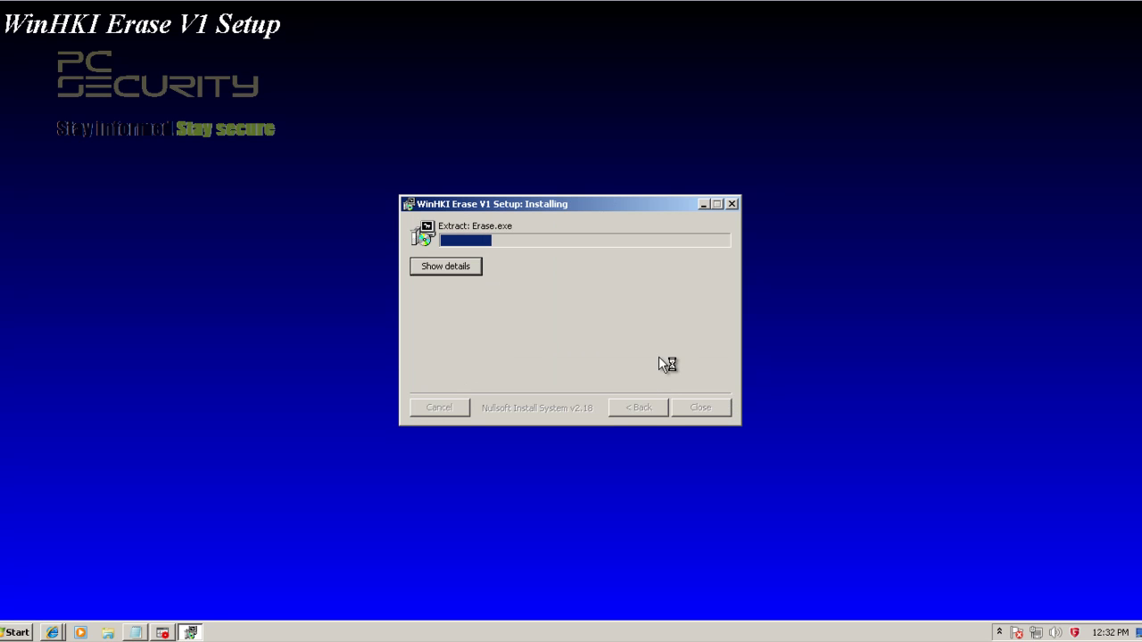
left_click(164, 633)
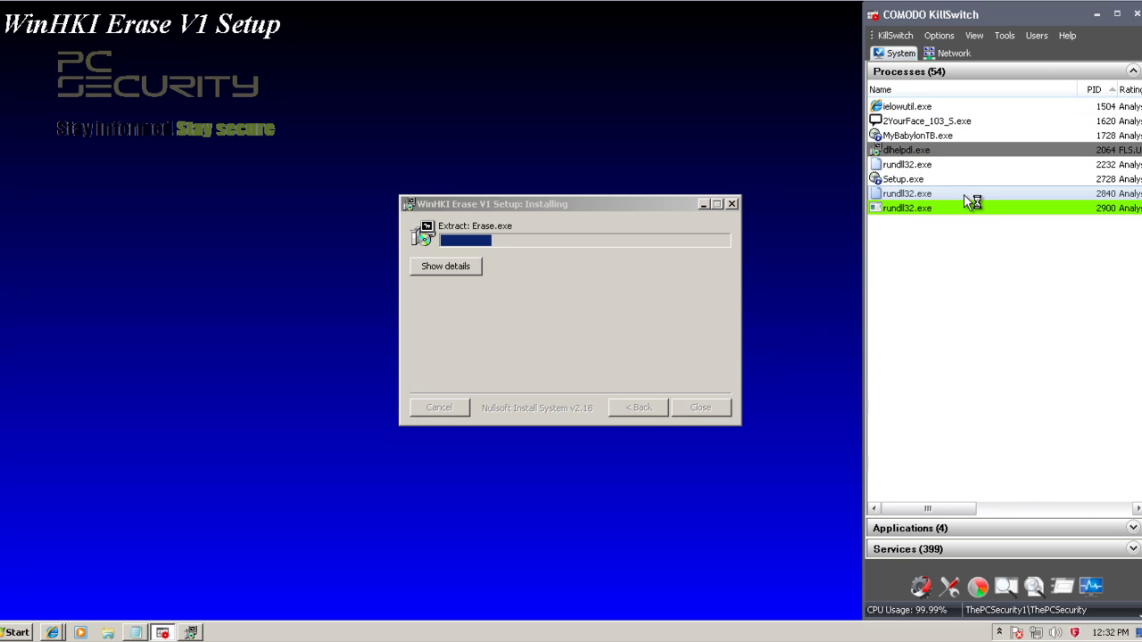
left_click(964, 194)
left_click_drag(925, 509, 972, 513)
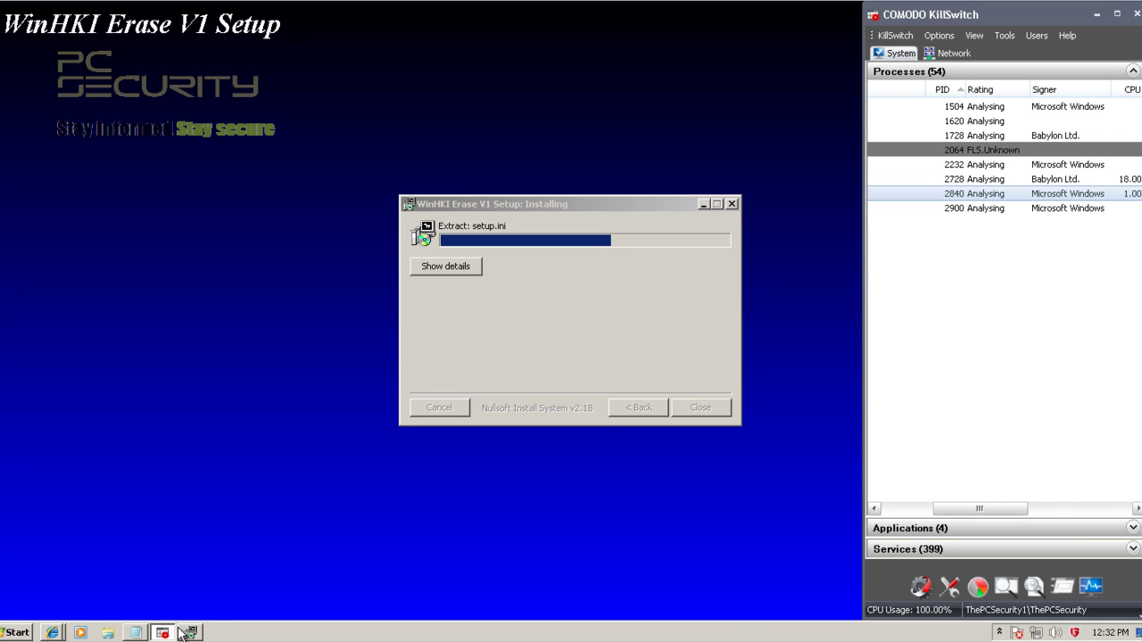
- Return to the finished WinHKI Erase installer and close it
left_click(135, 632)
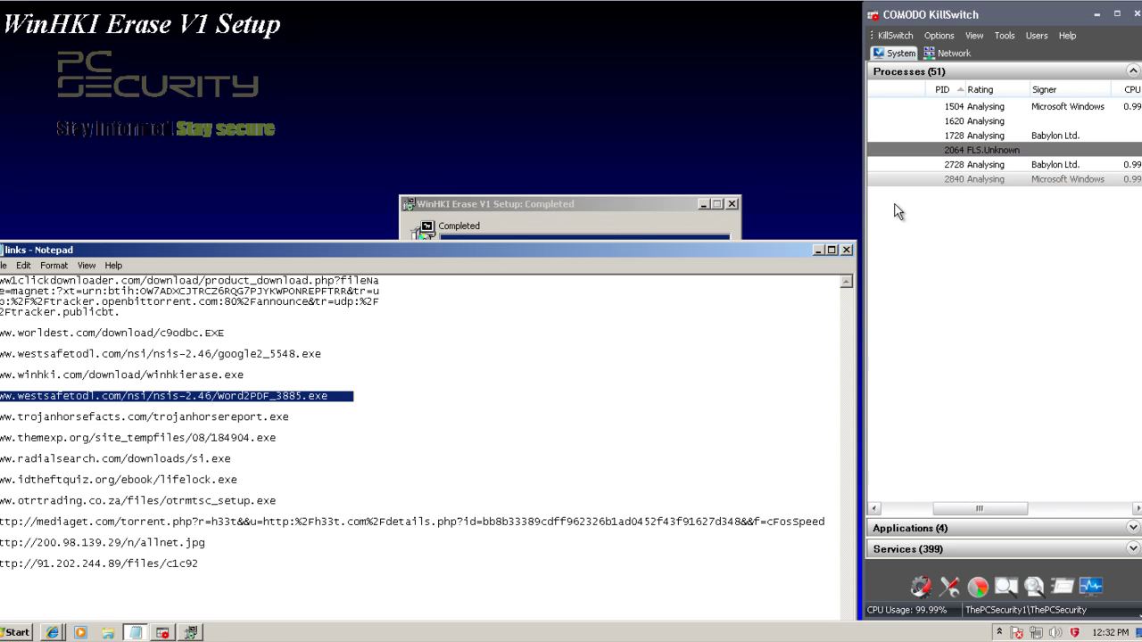
left_click(572, 207)
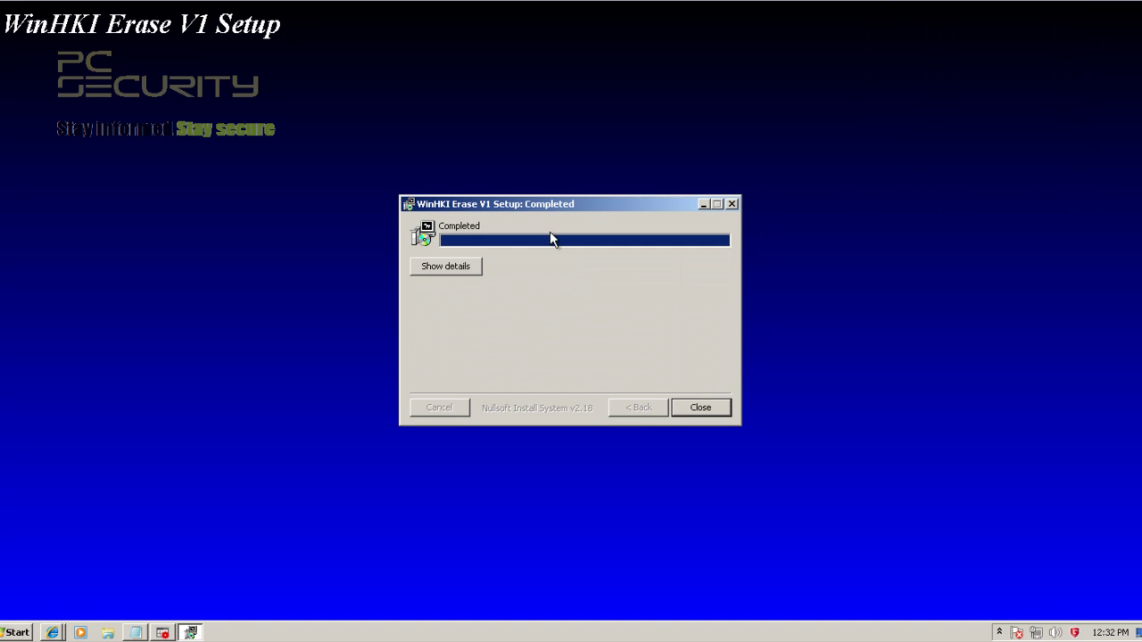
left_click(53, 634)
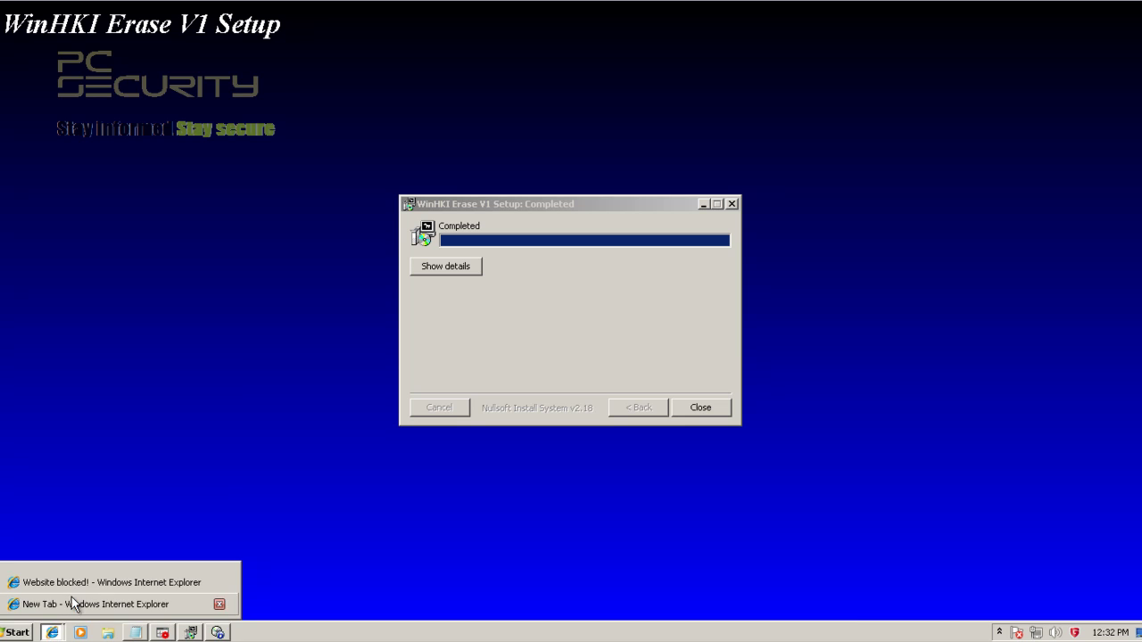
left_click(77, 604)
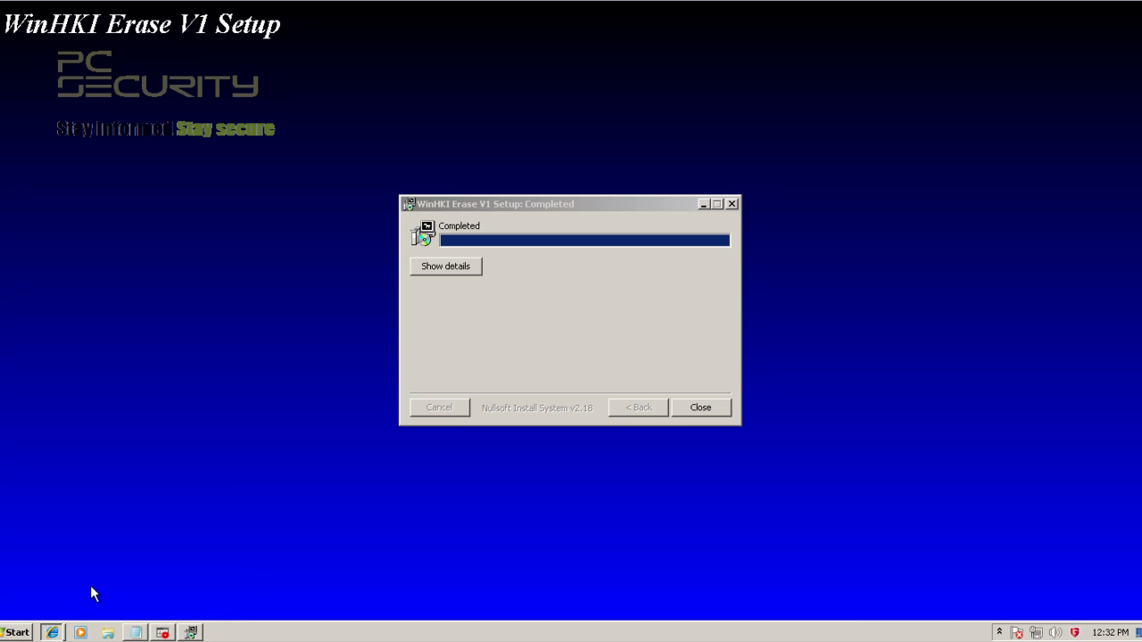
left_click(700, 407)
- Copy the trojanhorsefacts link from the list and load it in IE
left_click(179, 425)
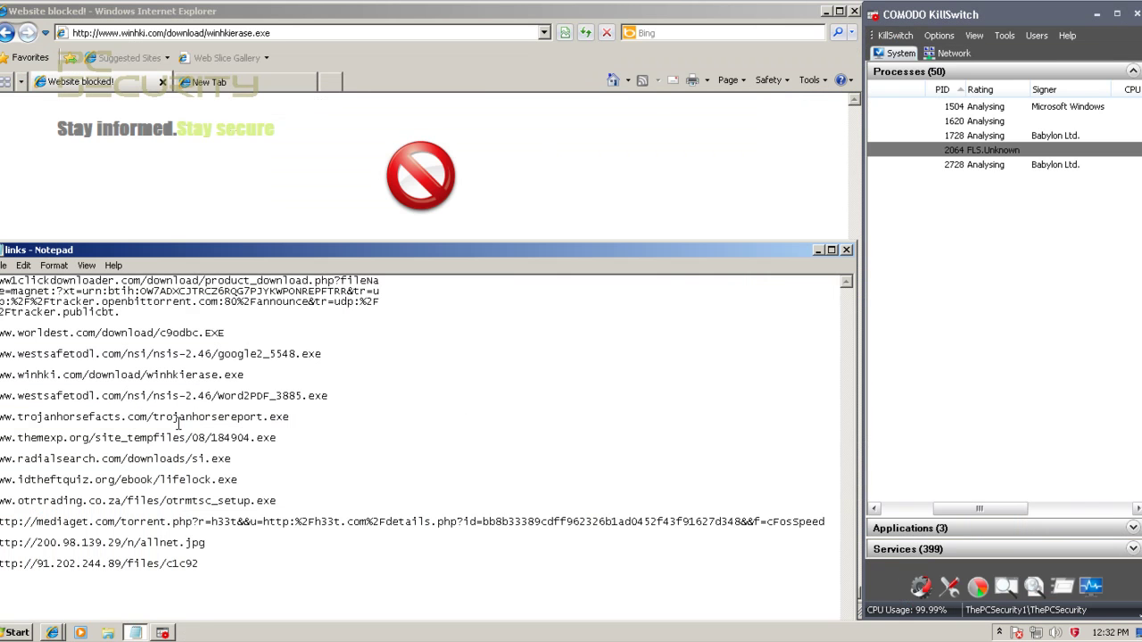
left_click_drag(332, 421, 46, 416)
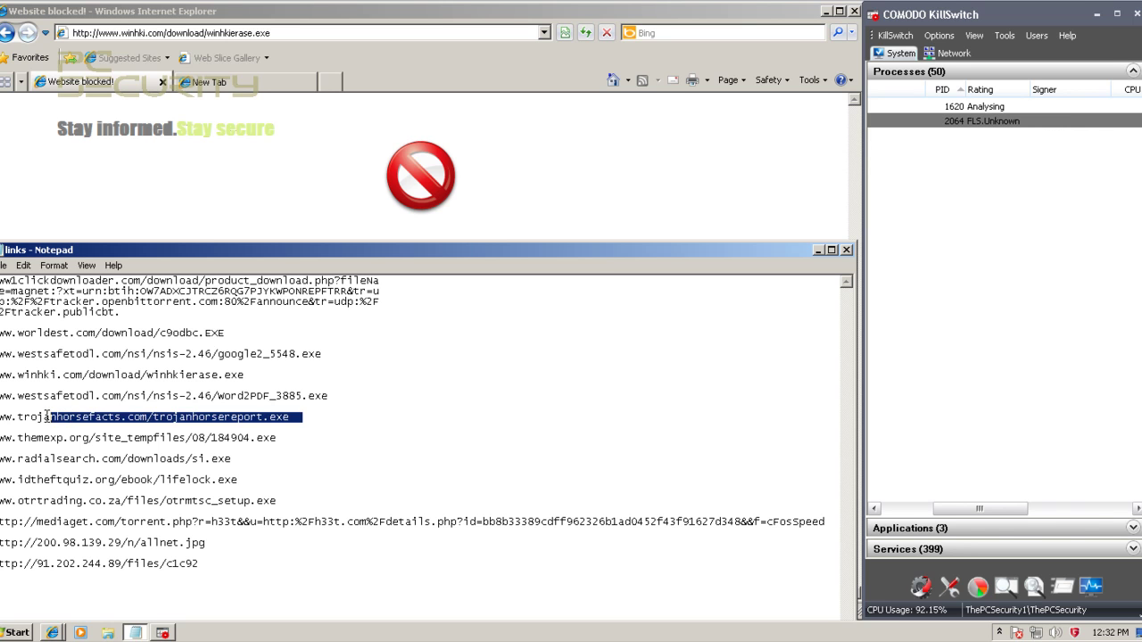
left_click(47, 416)
left_click(46, 417)
triple_click(47, 417)
left_click(193, 34)
type("http://www.trojanhorsefacts.com/trojanhorsereport.exe")
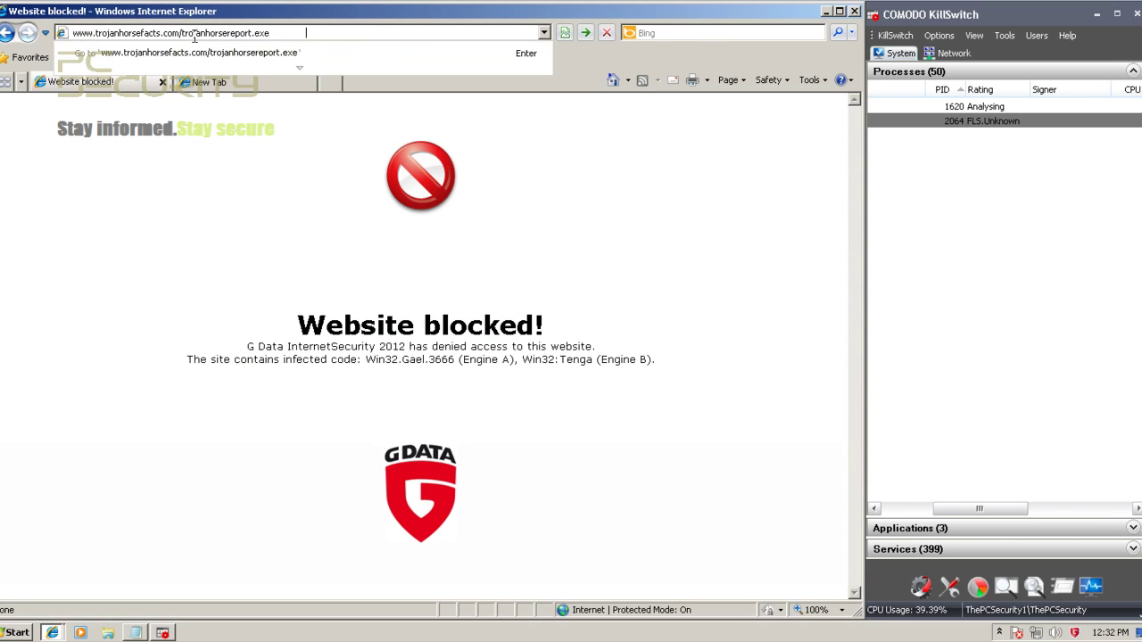
key("Return")
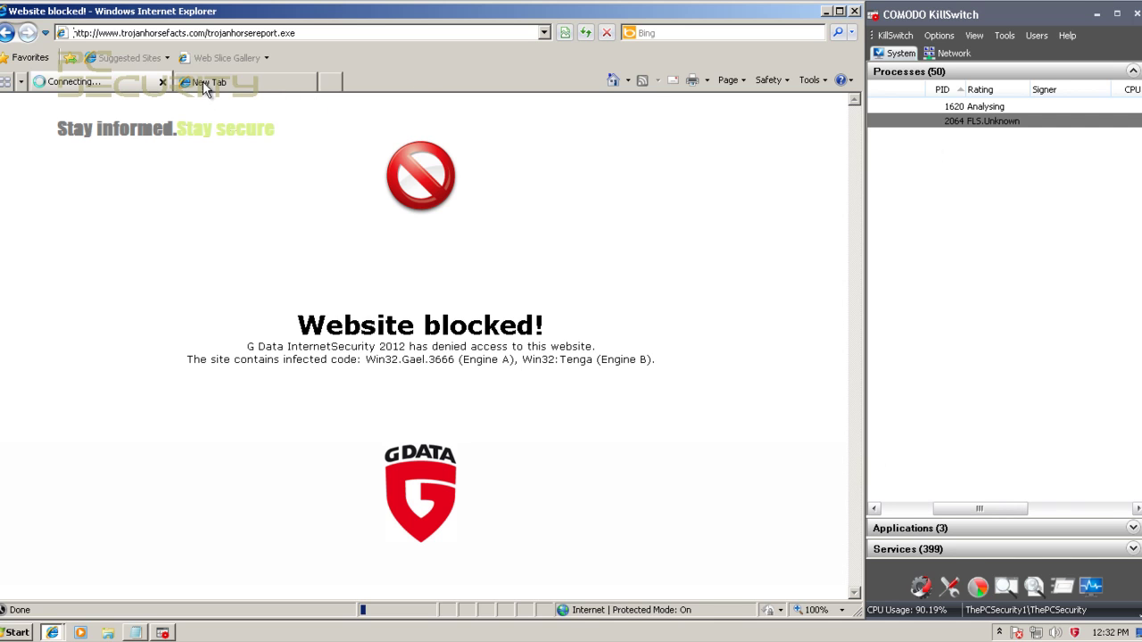
- Inspect the 2YourFace_103_5.exe process in KillSwitch, then run trojanhorsereport.exe
left_click(938, 120)
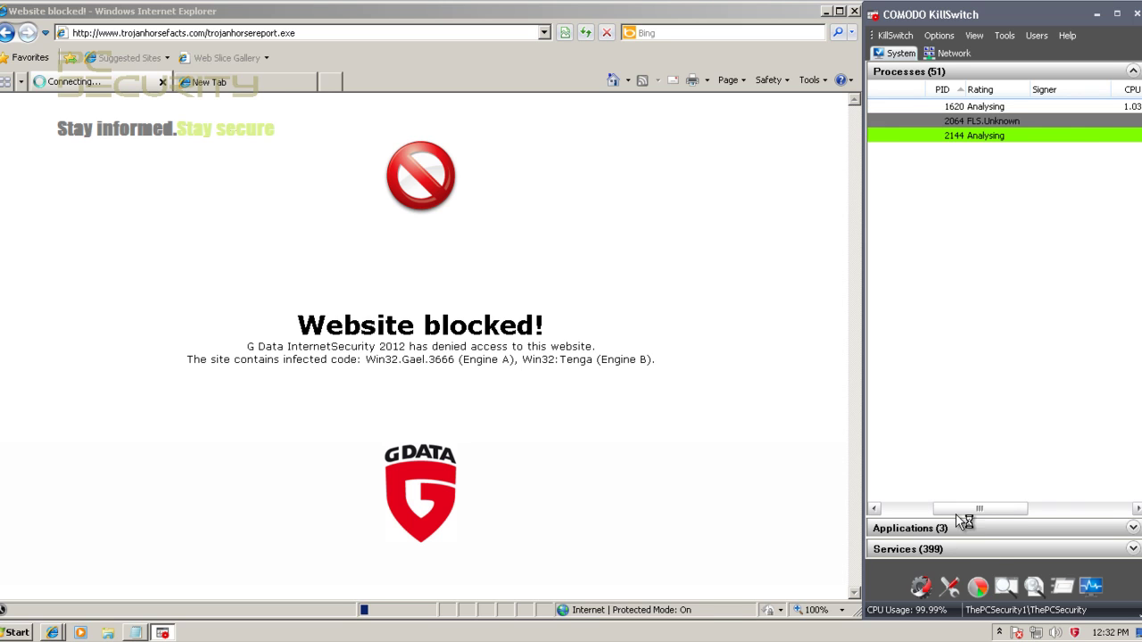
left_click_drag(971, 511, 917, 522)
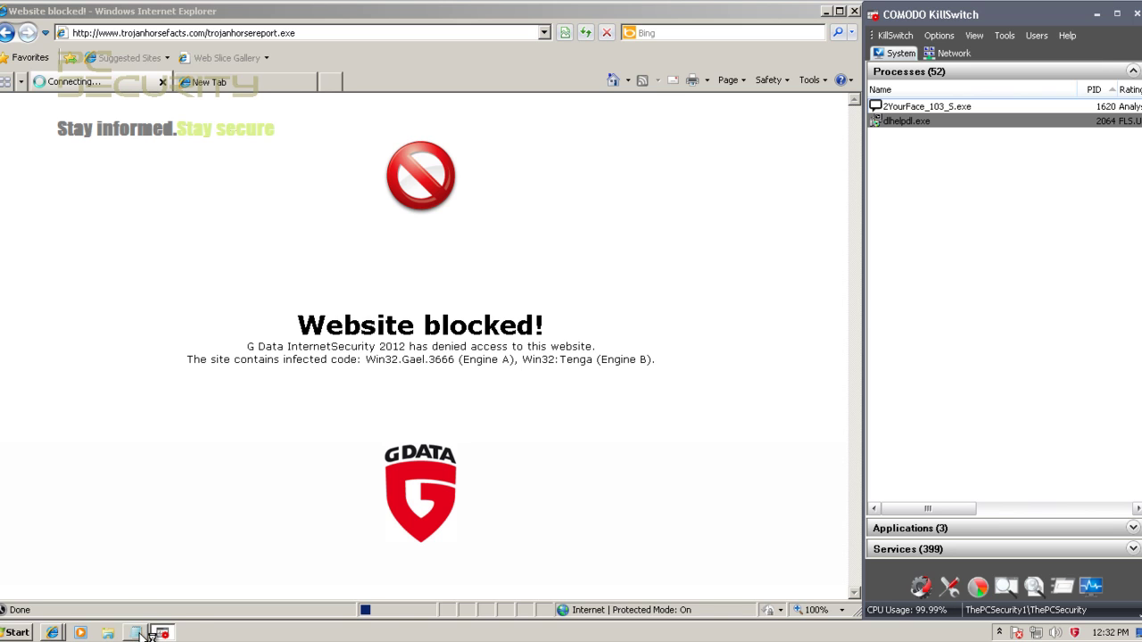
left_click(932, 106)
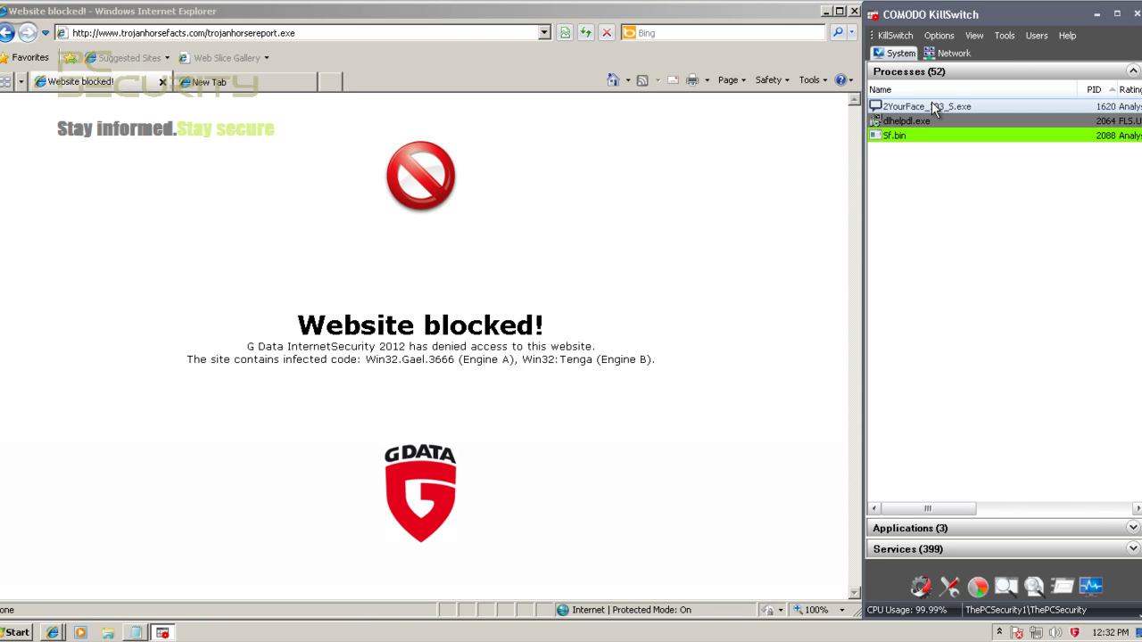
left_click(121, 82)
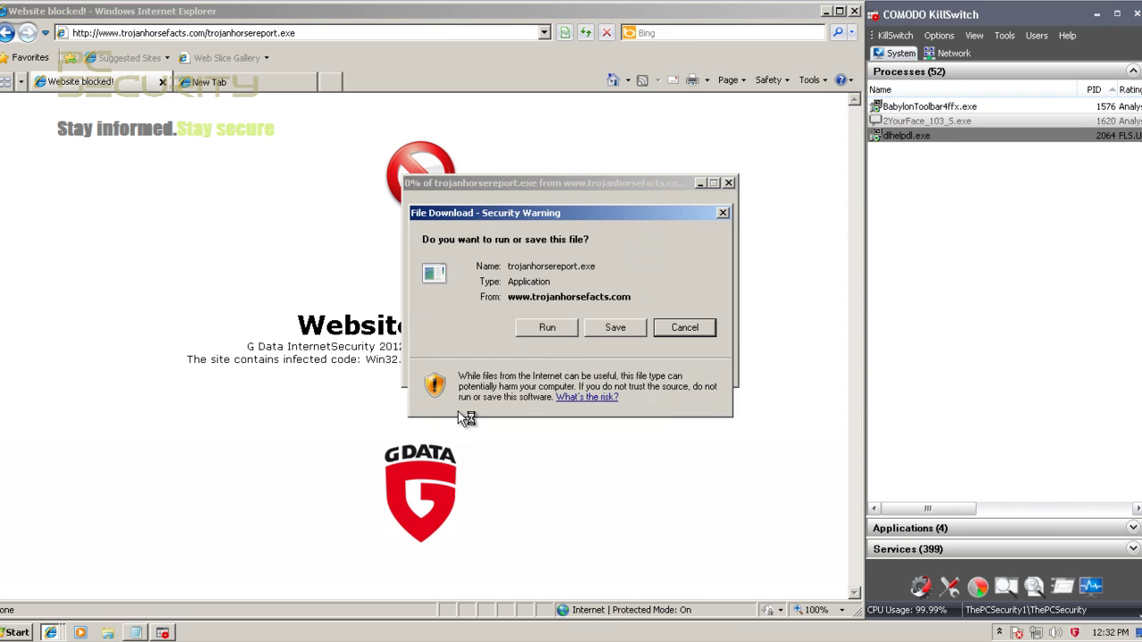
left_click(549, 328)
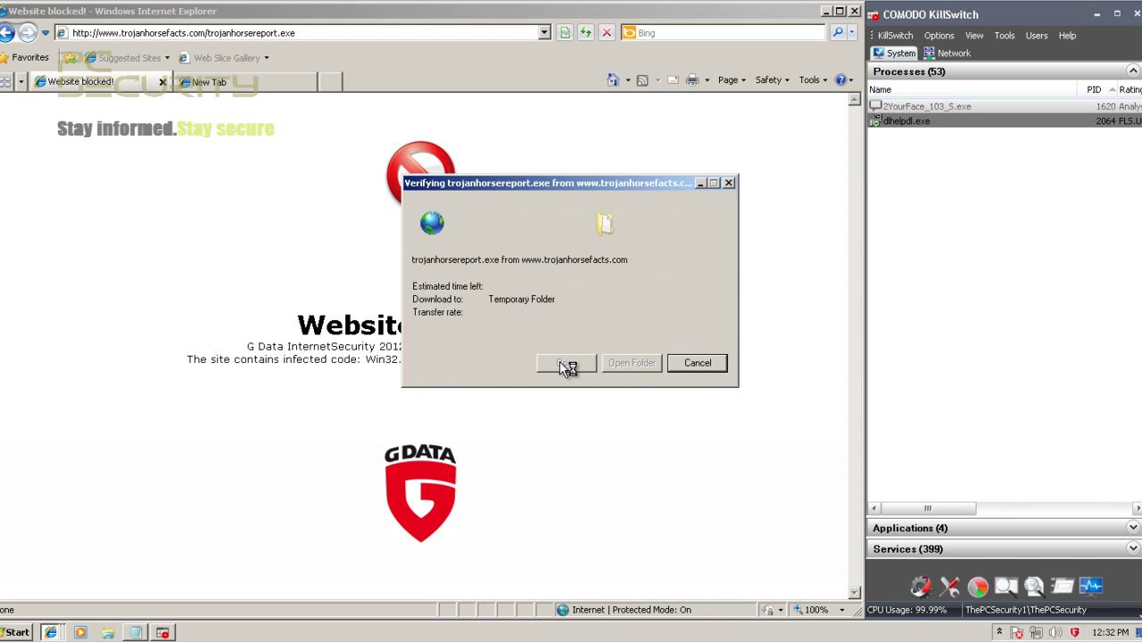
- Select the themexp.org link line and confirm running the unverified trojanhorsereport.exe
left_click(136, 634)
triple_click(206, 439)
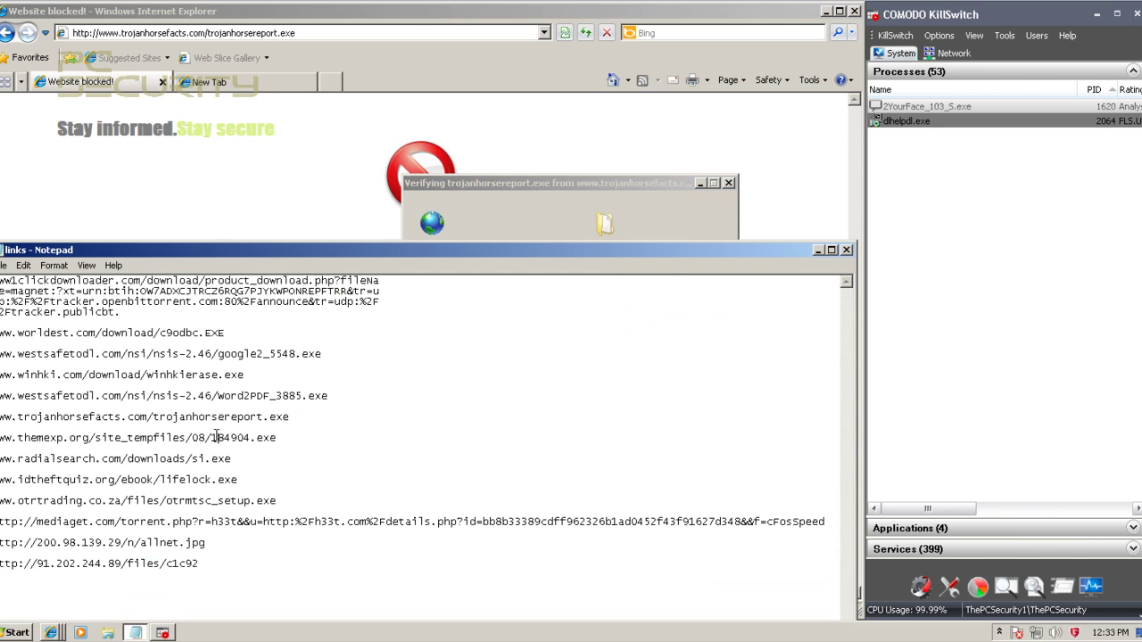
triple_click(216, 436)
key("ctrl+c")
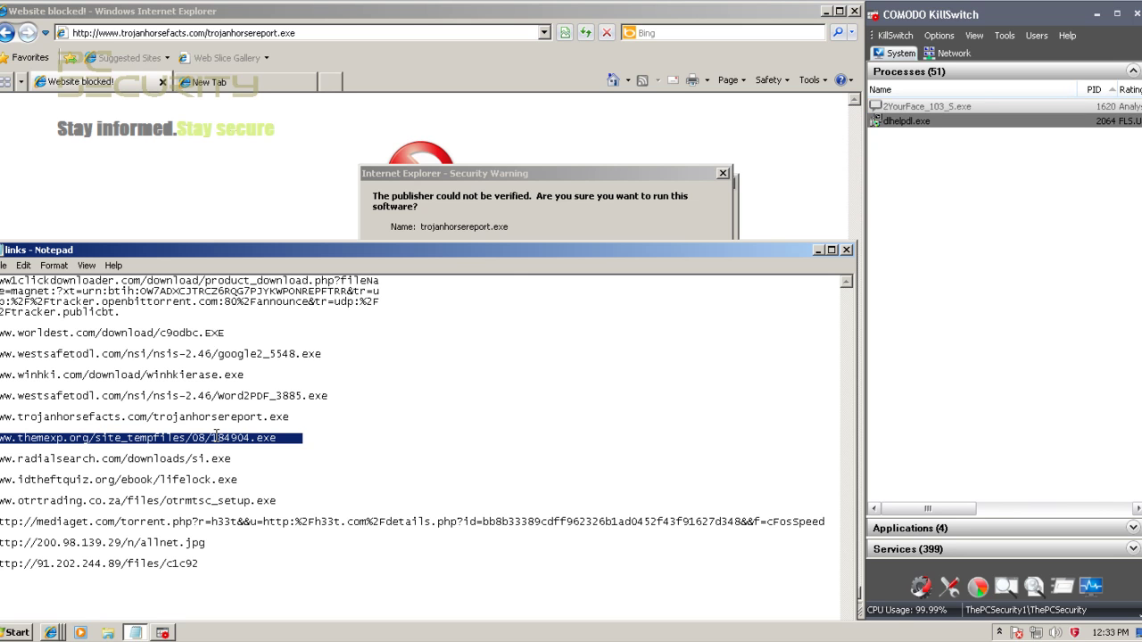
left_click(564, 210)
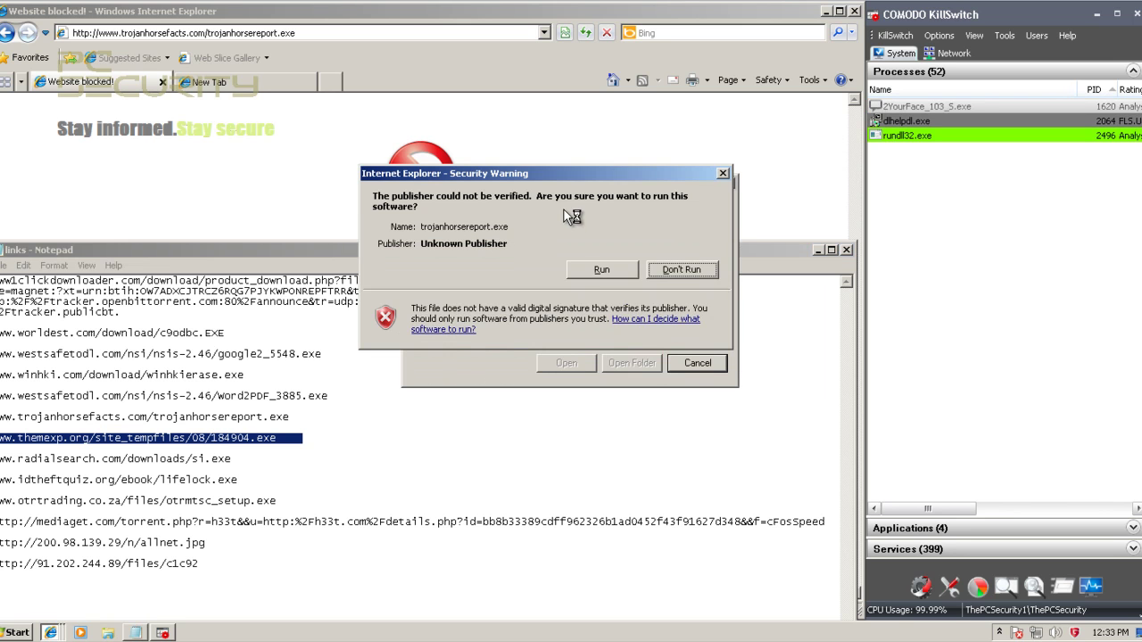
left_click(592, 269)
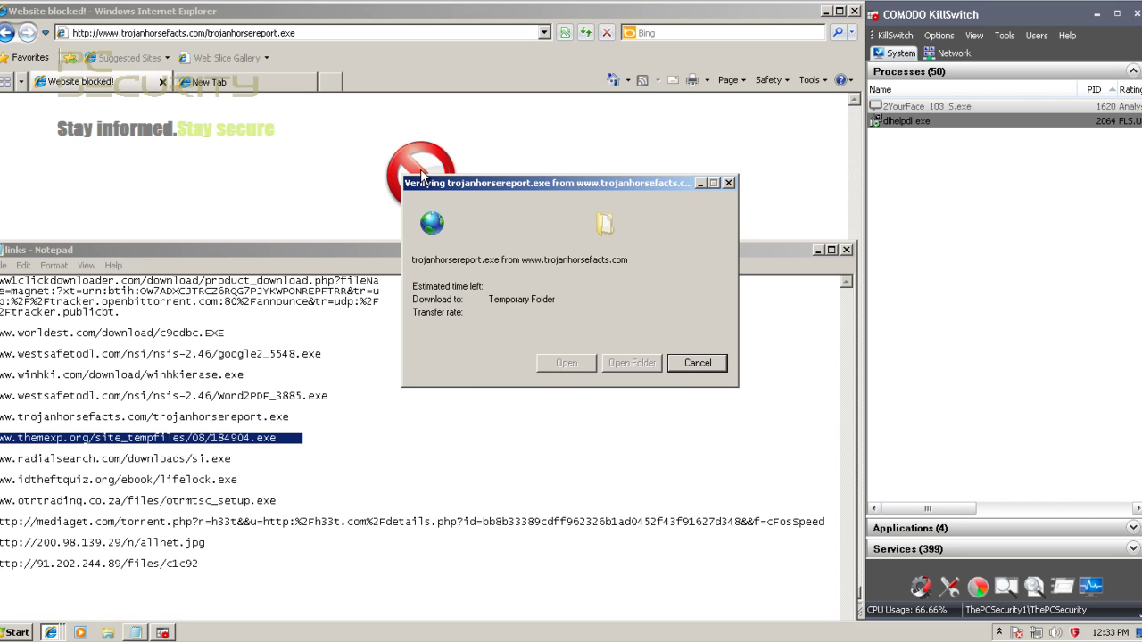
- Close the Trojan Horse Report window and load the worldest.com link in a new tab
left_click(203, 33)
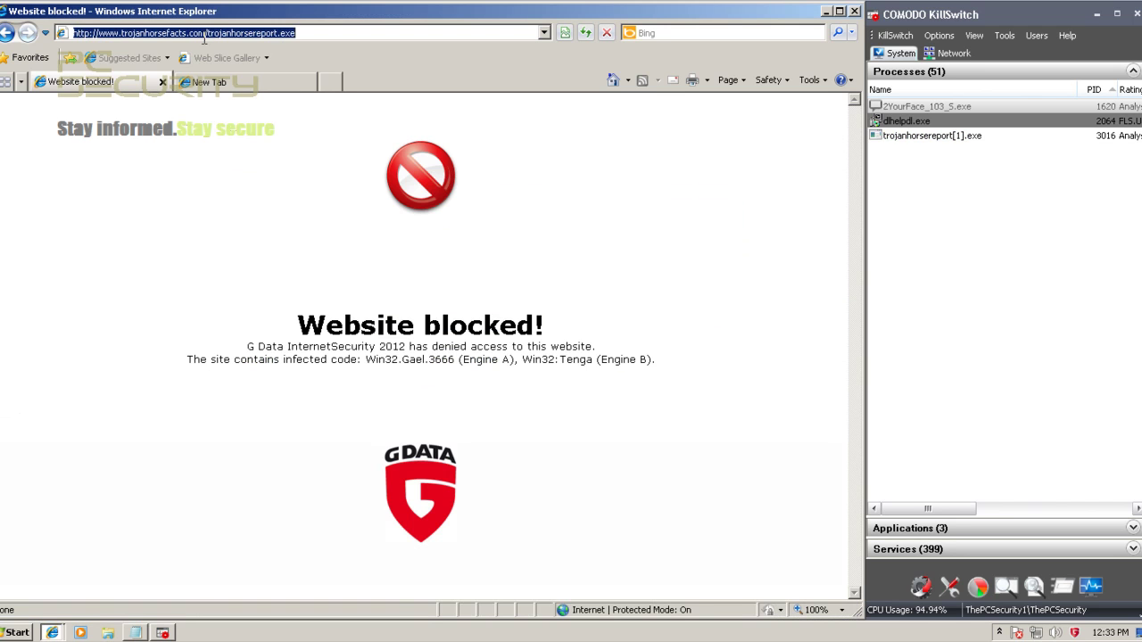
left_click(216, 82)
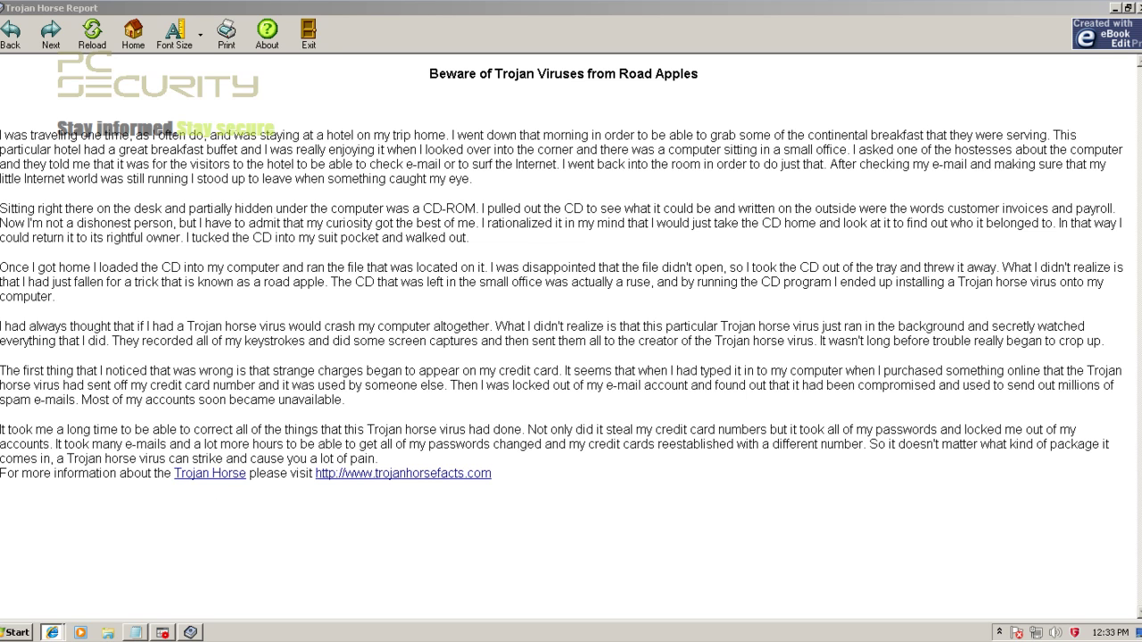
left_click(1136, 7)
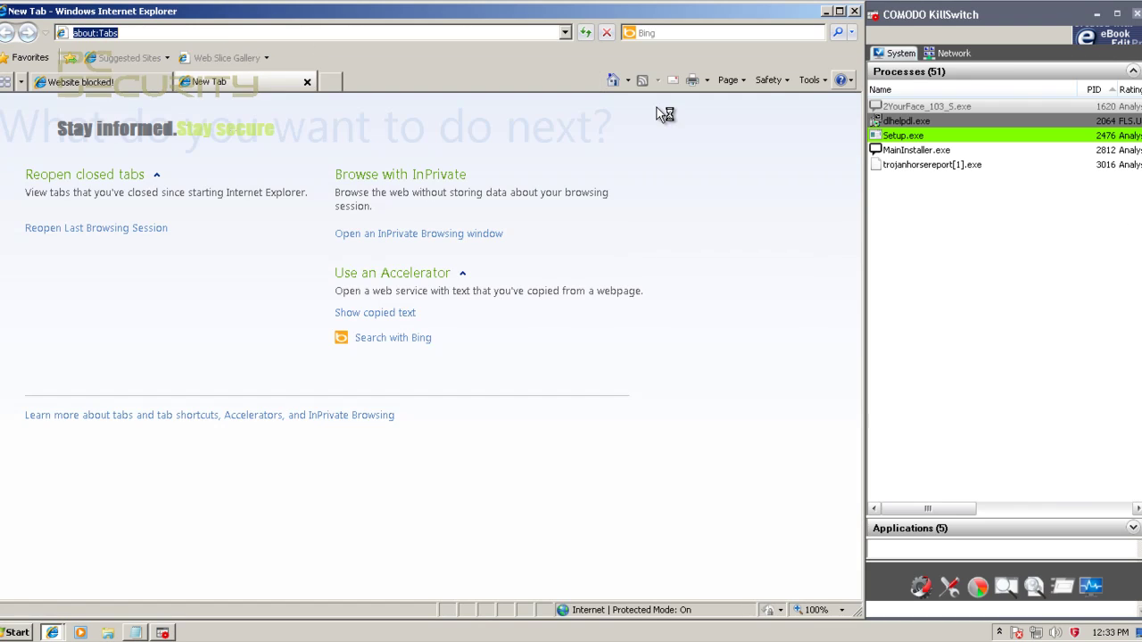
key("ctrl+v")
left_click(206, 52)
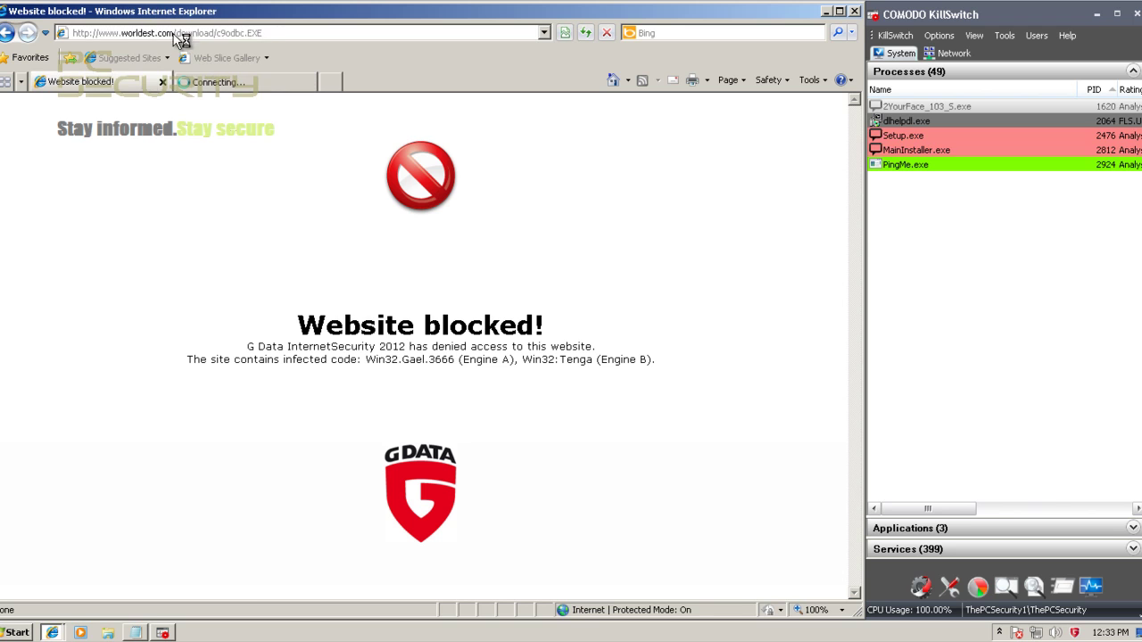
left_click(241, 80)
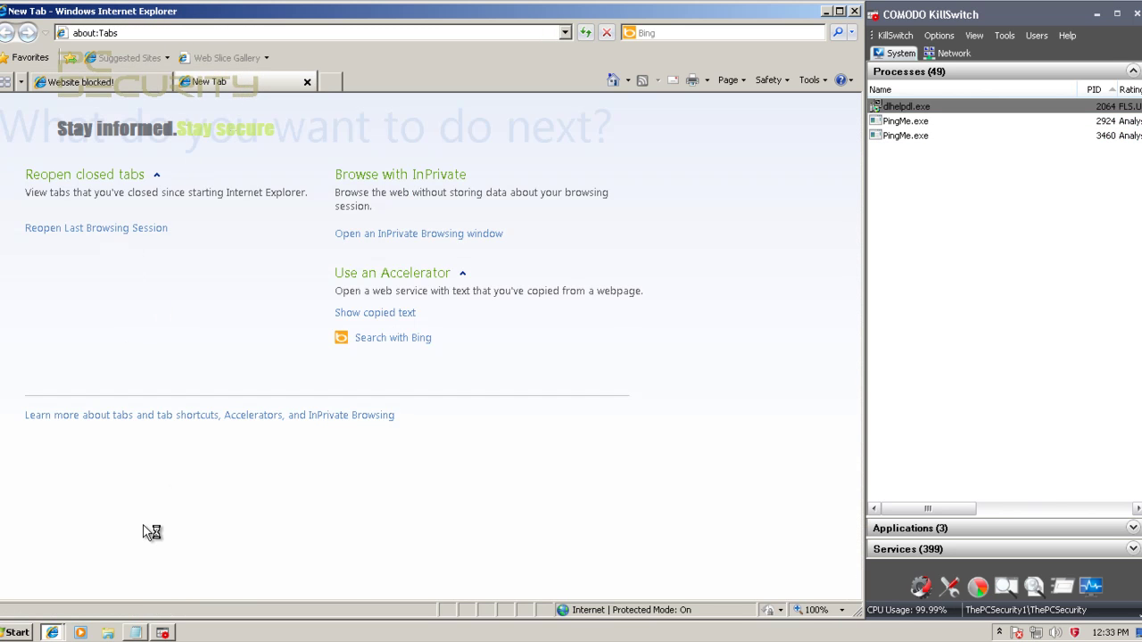
left_click(136, 632)
key("ctrl+c")
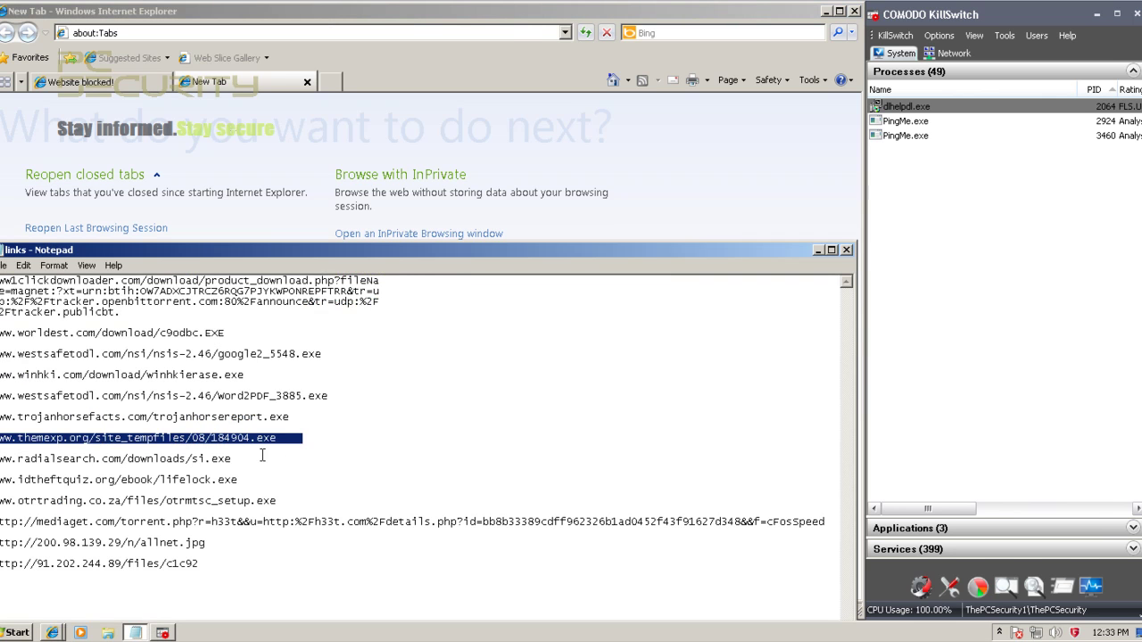
- Copy the radialsearch.com line from the Notepad links list and run the downloaded 184904.exe
key("Down")
key("shift+Home")
key("End")
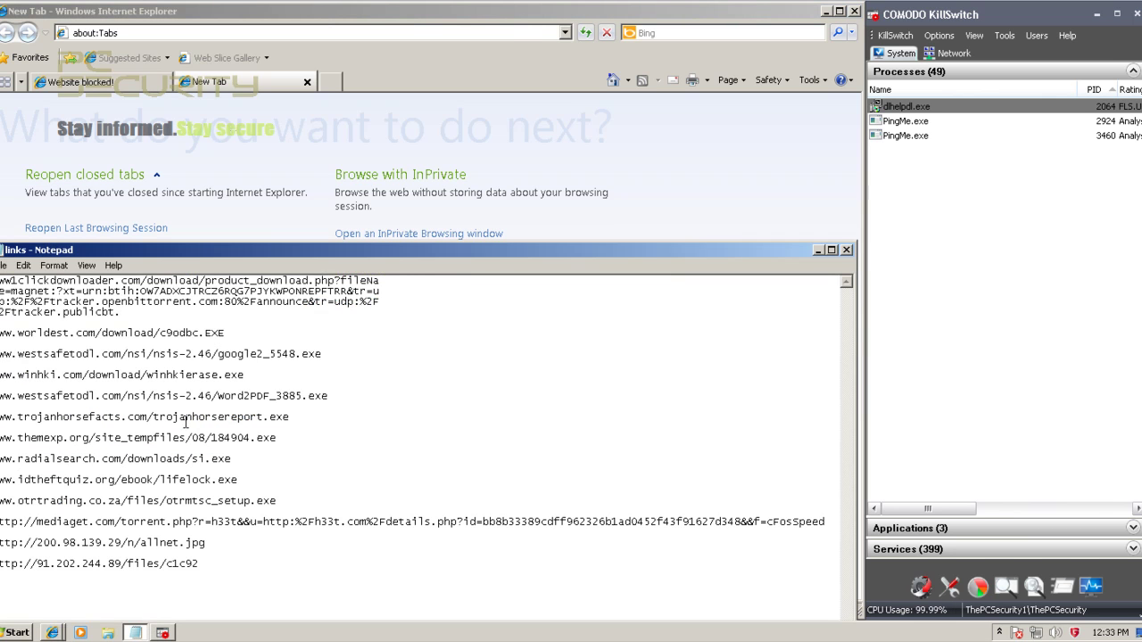
key("shift+Home")
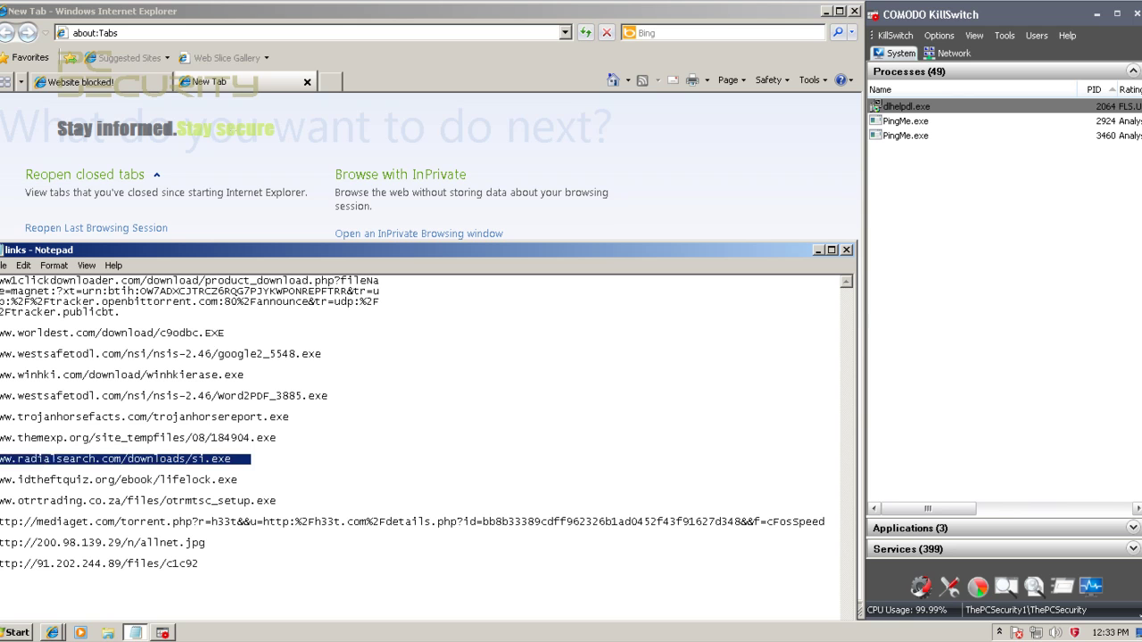
key("End")
key("shift+Home")
left_click(960, 164)
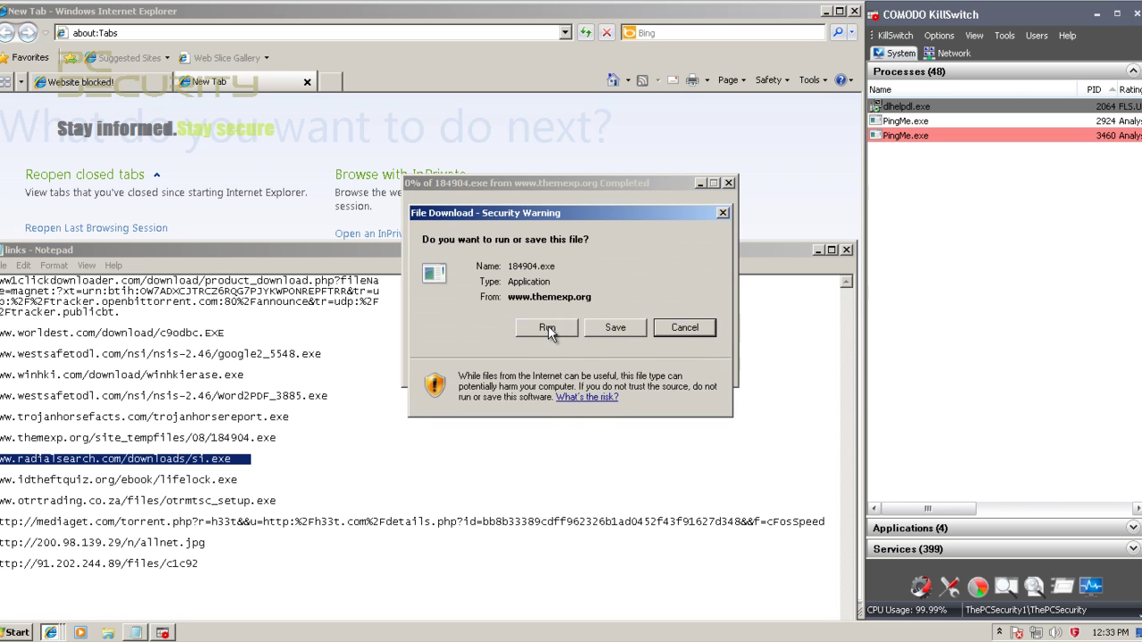
left_click(548, 327)
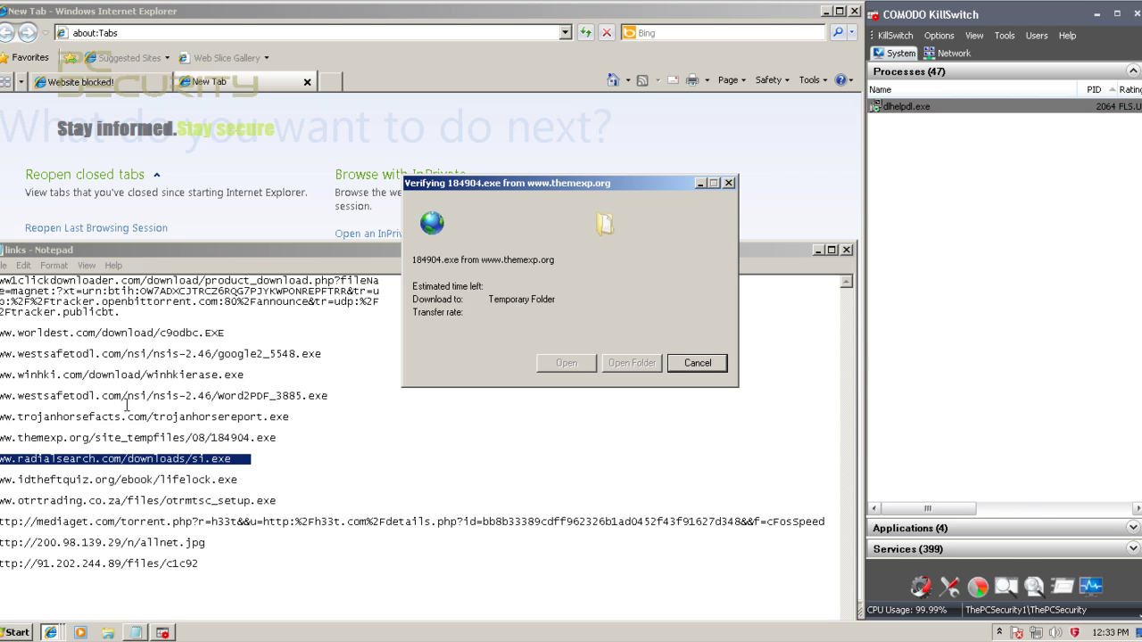
- Paste the radialsearch.com si.exe link into Internet Explorer's address bar and load it
left_click(174, 250)
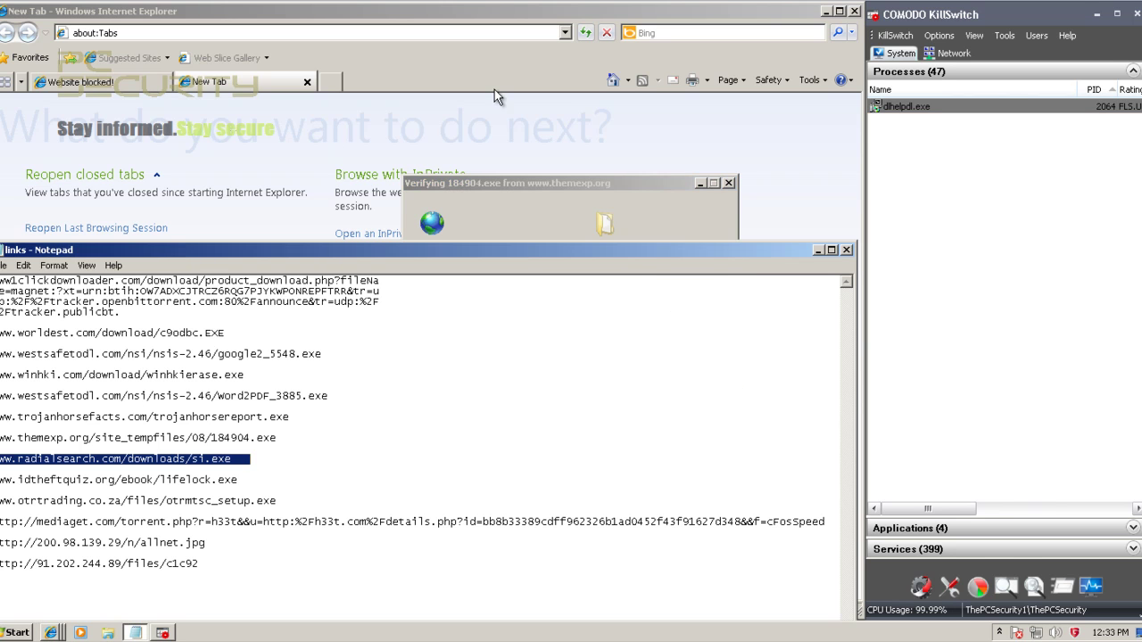
left_click(527, 190)
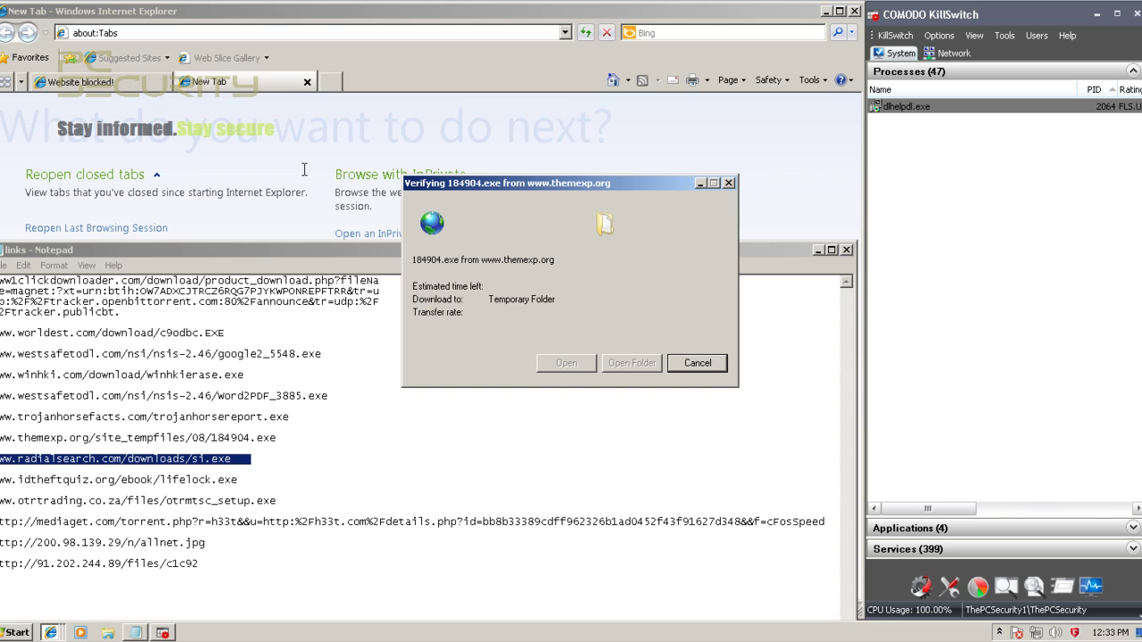
left_click(170, 32)
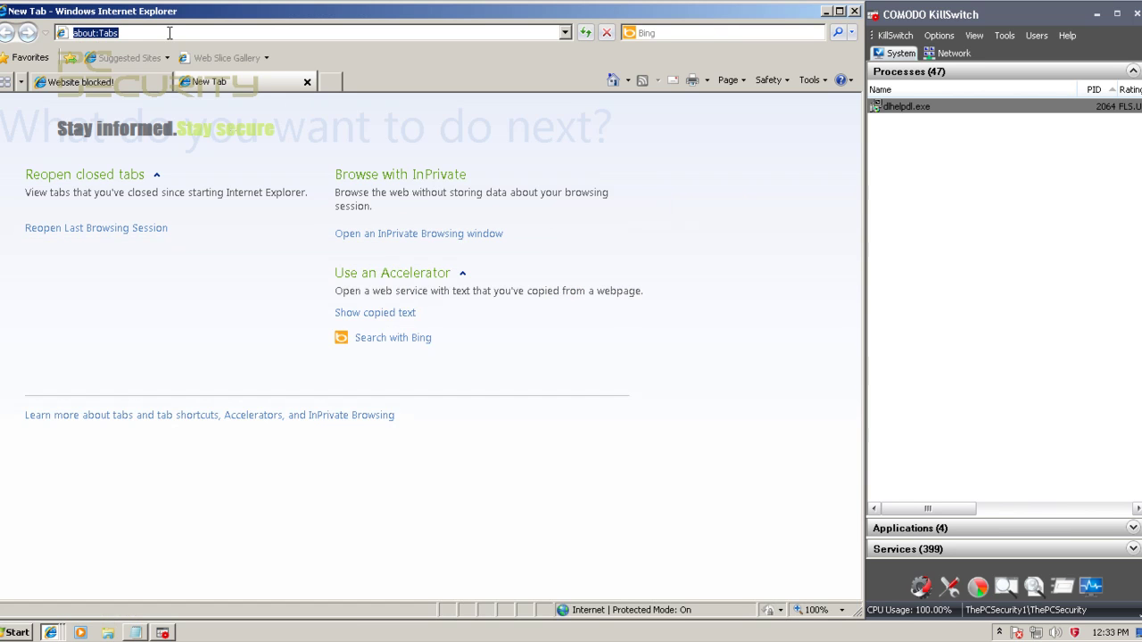
key("ctrl+v")
key("Return")
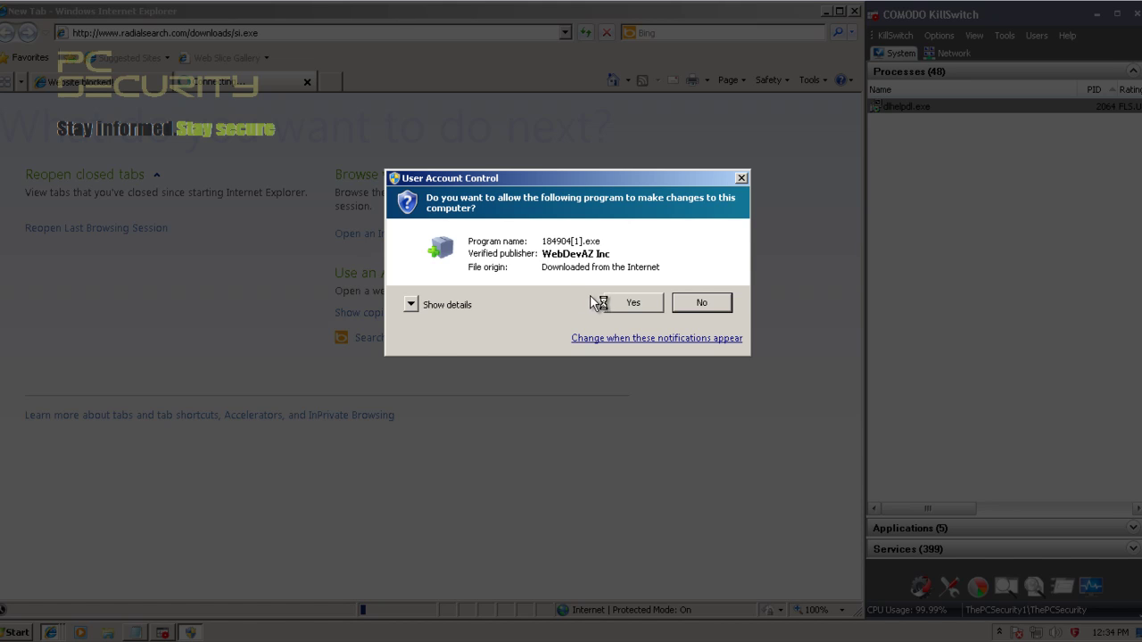
- Allow the 184904 installer, run siob0.exe, and select the idtheftquiz.org link line in Notepad
left_click(619, 308)
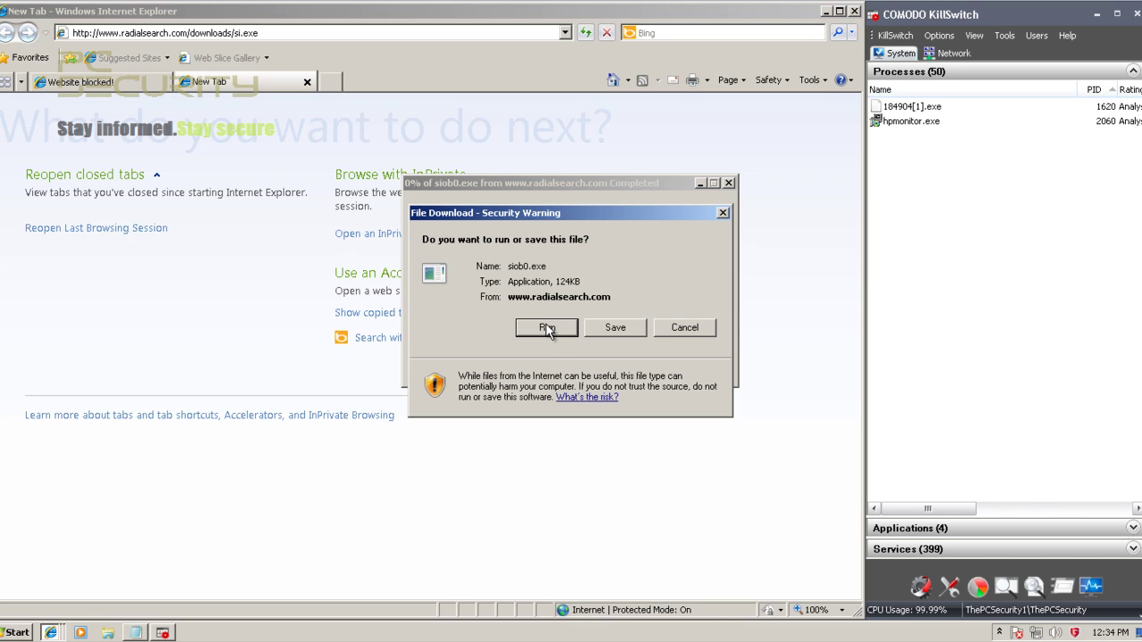
left_click(546, 329)
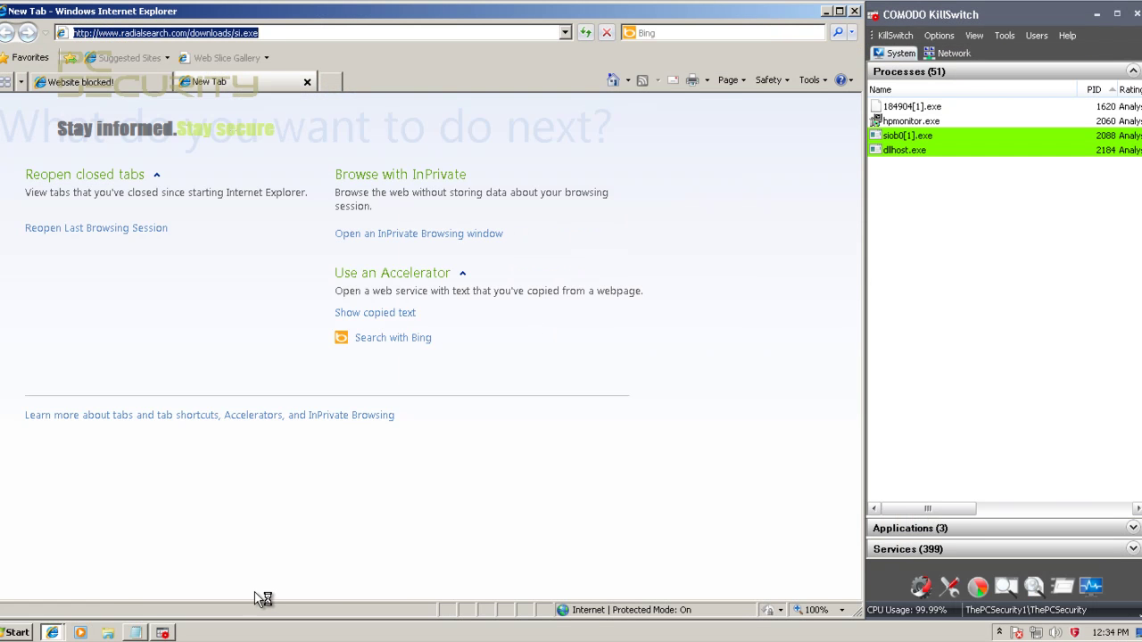
left_click(137, 633)
triple_click(214, 479)
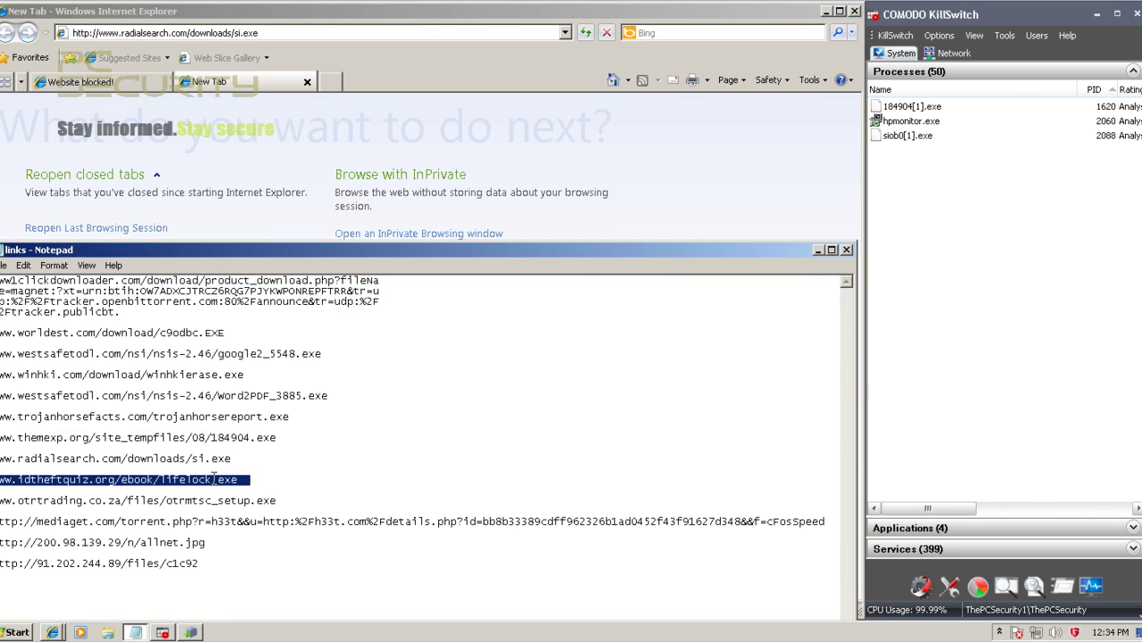
- Advance the 184904.zip Spring Break installer past its welcome page and return to the browser
left_click(819, 251)
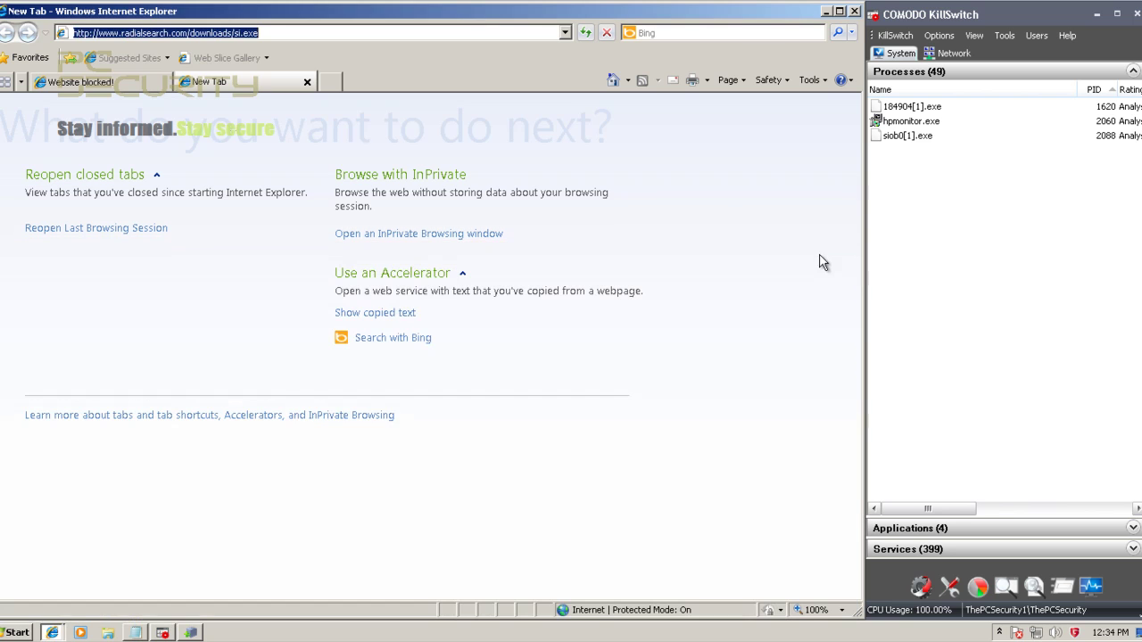
left_click(190, 632)
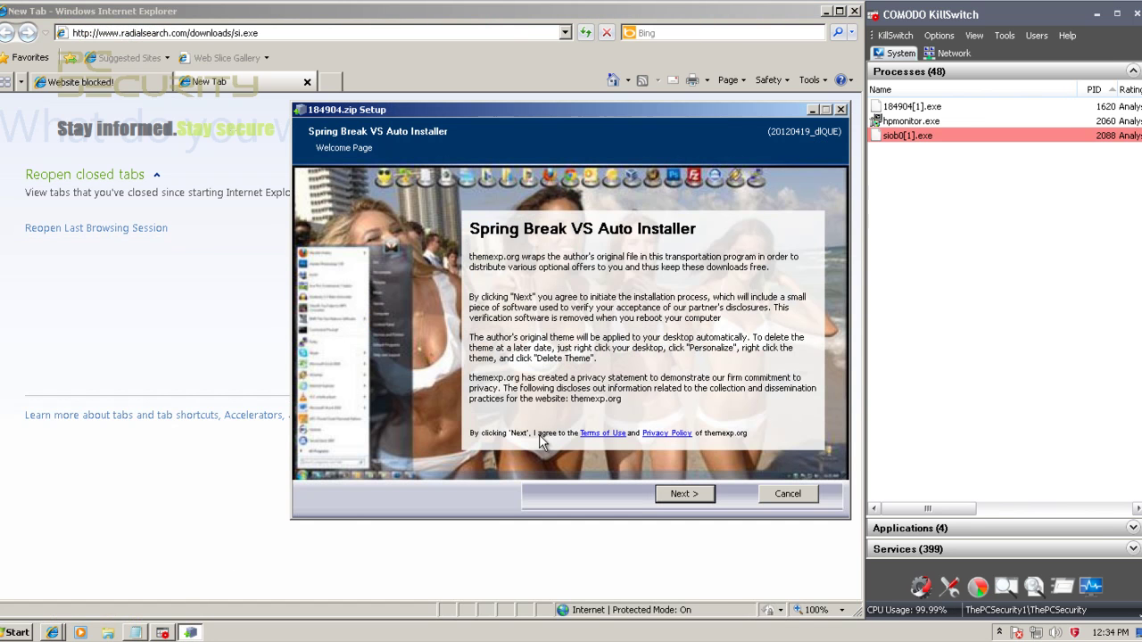
left_click(683, 496)
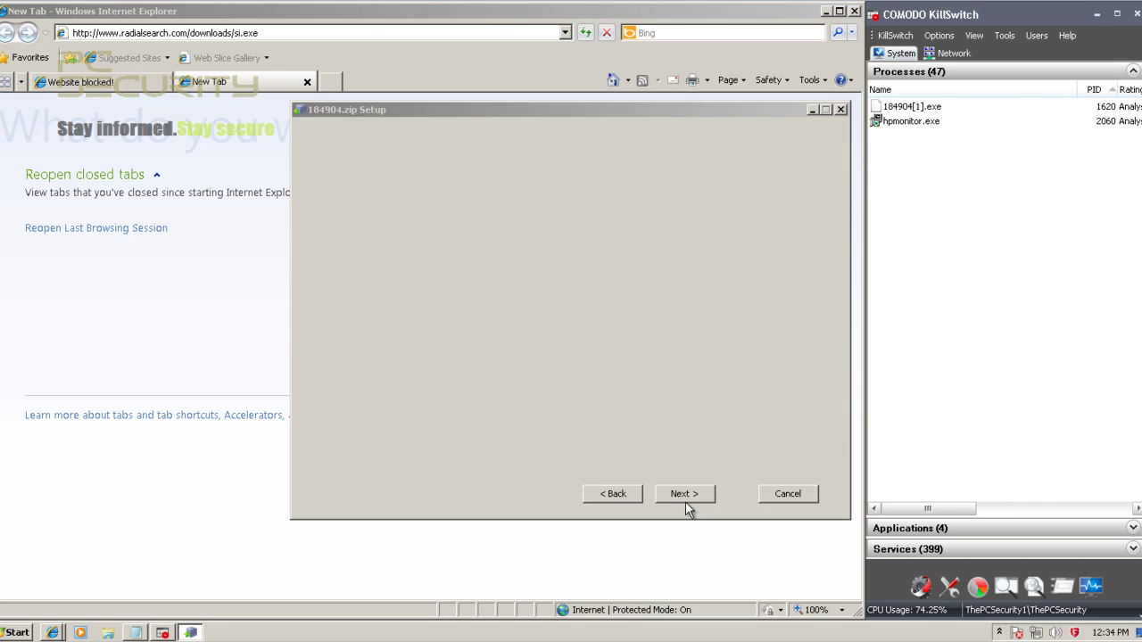
left_click(684, 496)
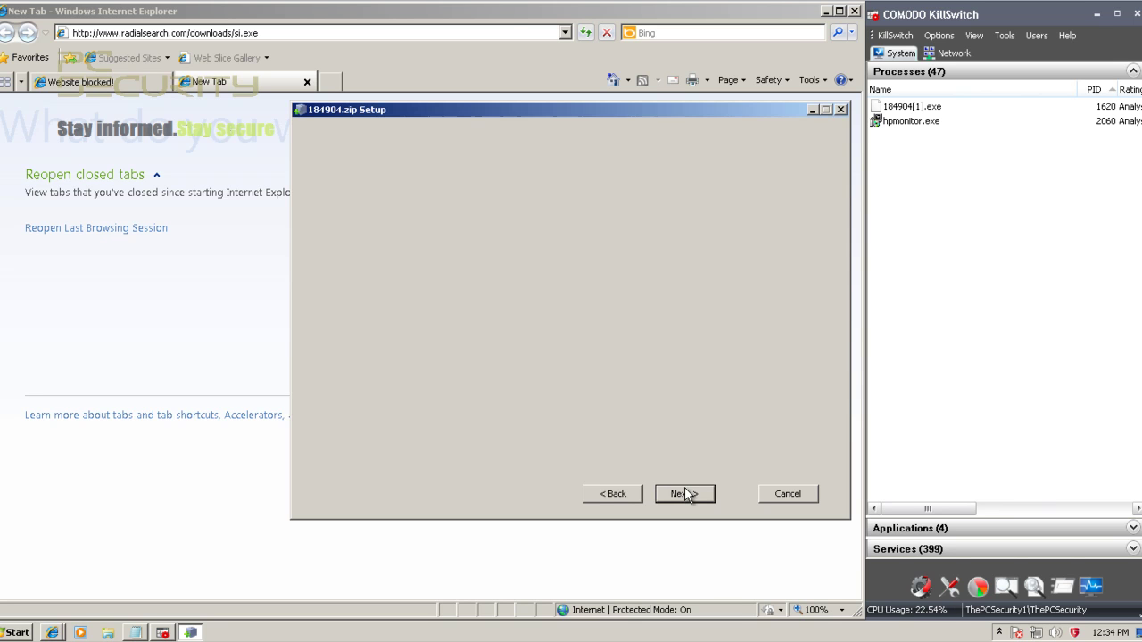
left_click(120, 294)
left_click(225, 32)
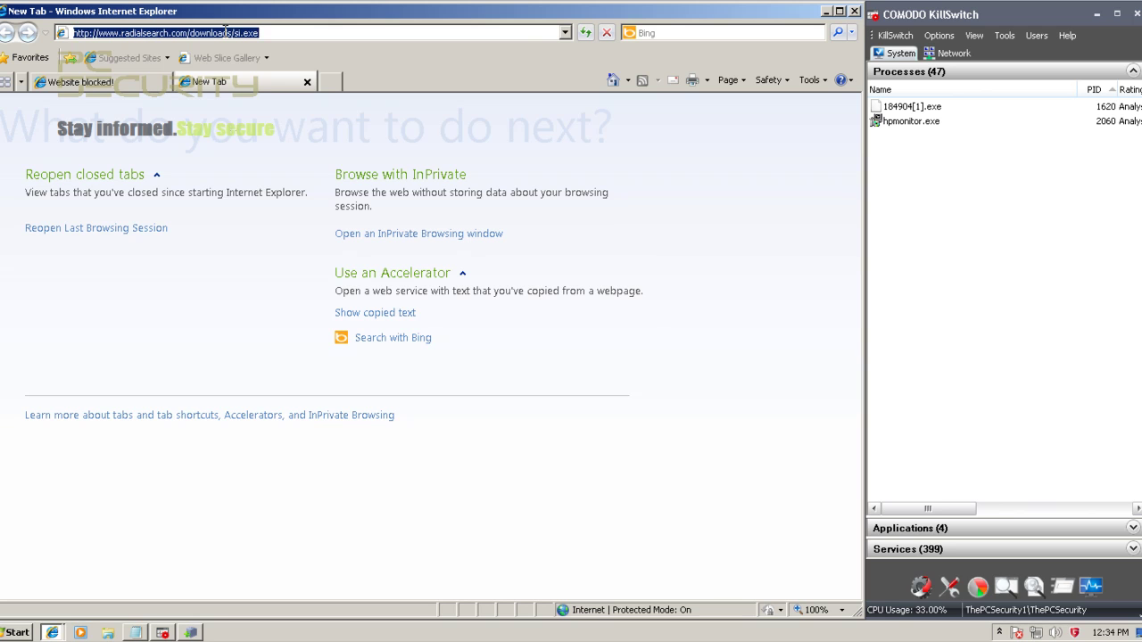
- Paste the lifelock.exe link and dismiss the G Data virus alert
type("www.idtheftquiz.org/ebook/lifelock.exe")
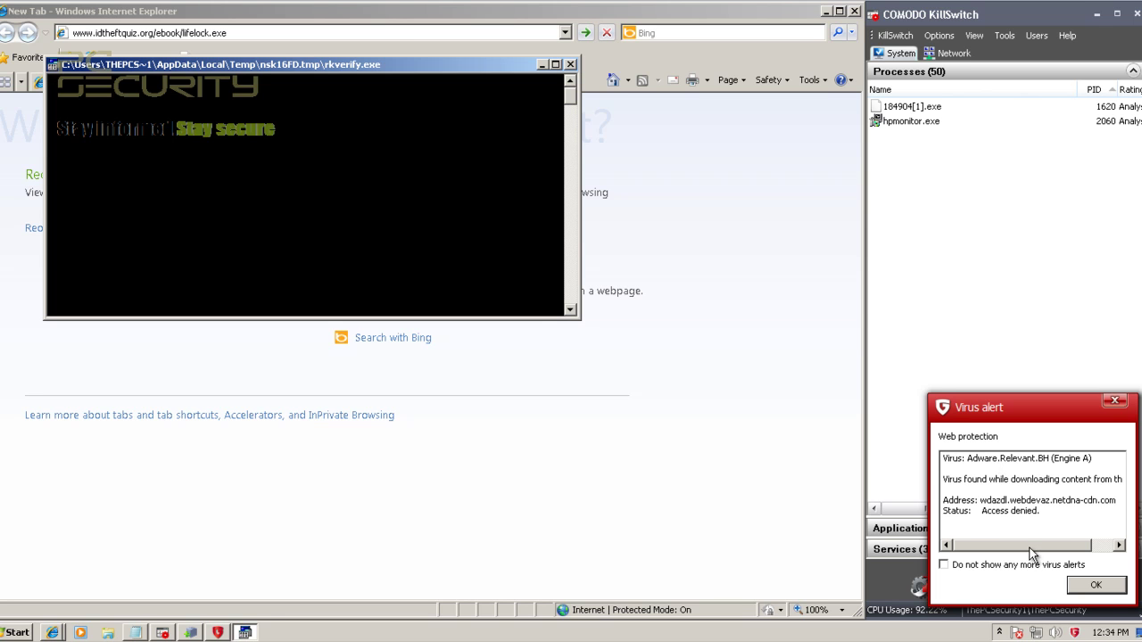
mouse_move(1026, 547)
left_mouse_down()
mouse_move(1035, 550)
mouse_move(1021, 549)
left_mouse_up()
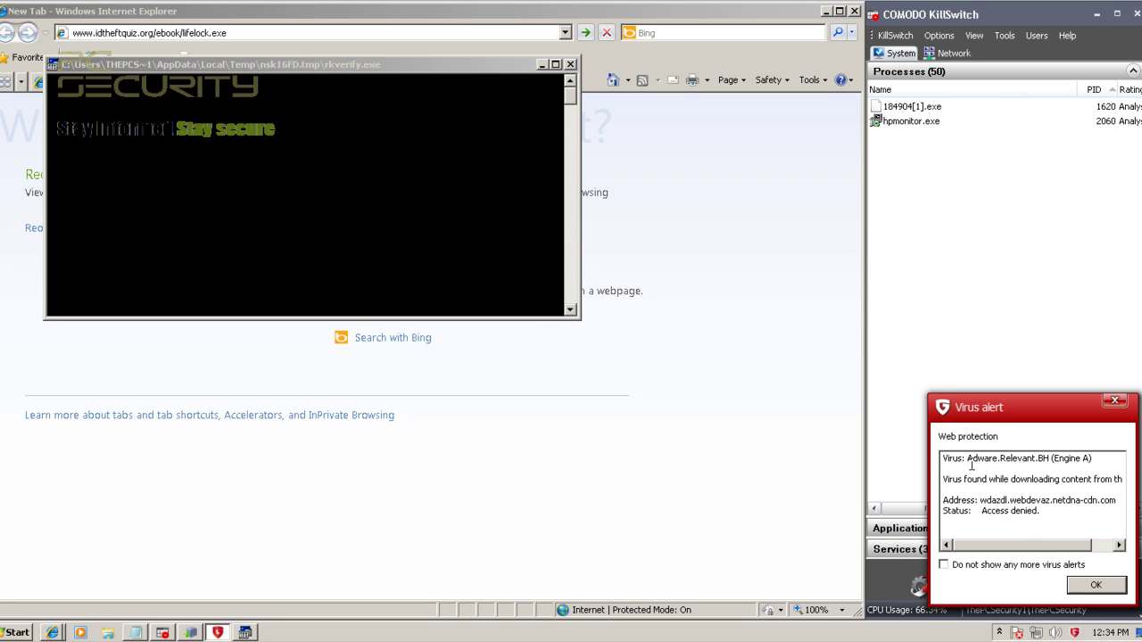
left_click_drag(971, 465, 1052, 462)
left_click(1091, 589)
- Close the rkverify console window and load the idtheftquiz.org lifelock.exe link
left_click(555, 65)
left_click(514, 8)
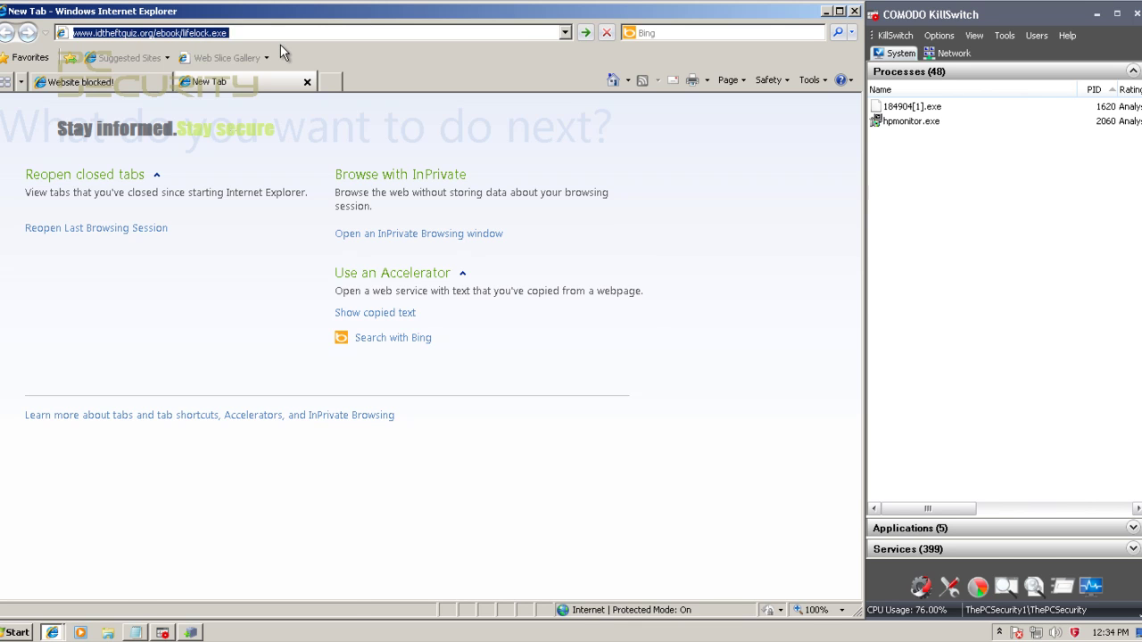
type("www.idtheftquiz.org/ebook/lifelock.exe")
key("Return")
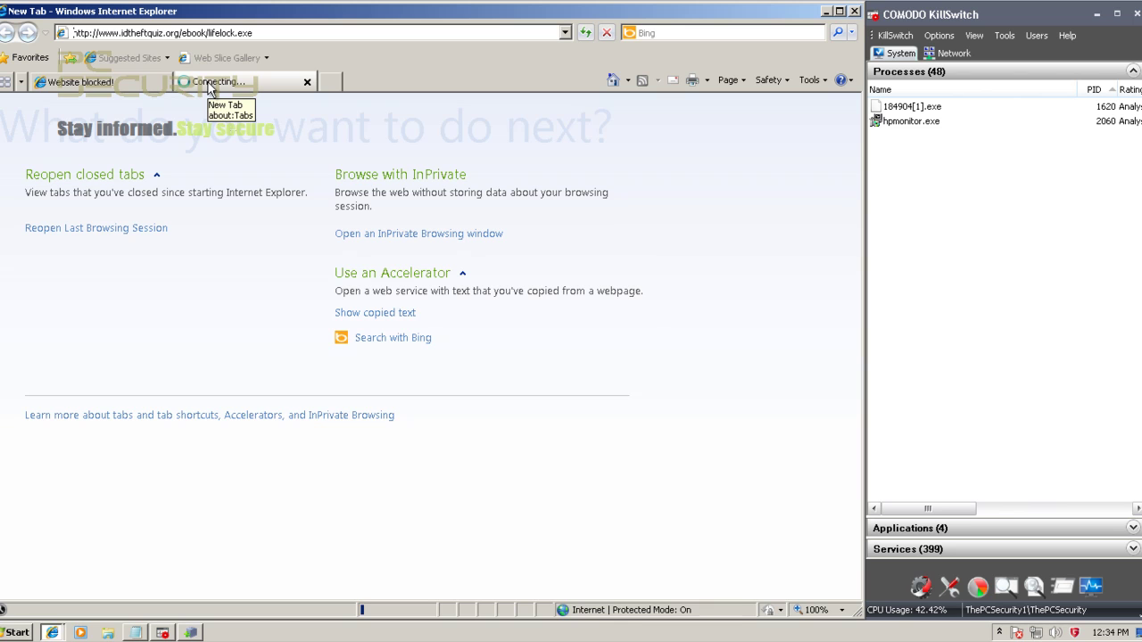
left_click(138, 633)
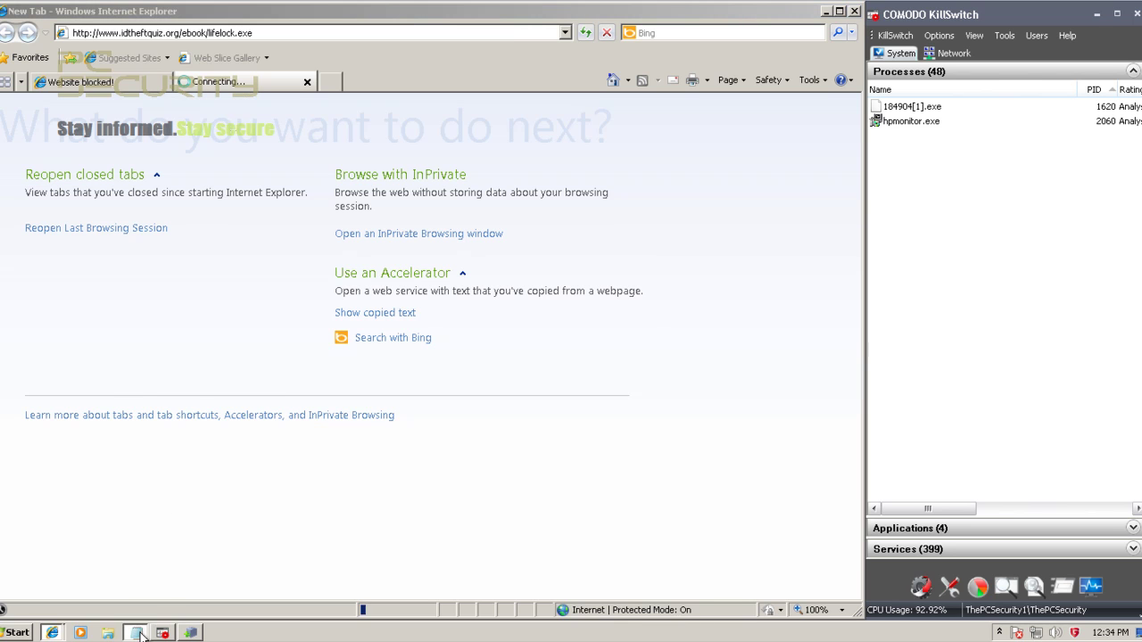
- Select the otrtrading.co.za link line, run lifelock.exe past both warnings, and scroll the e-book
key("Down")
key("shift+Up")
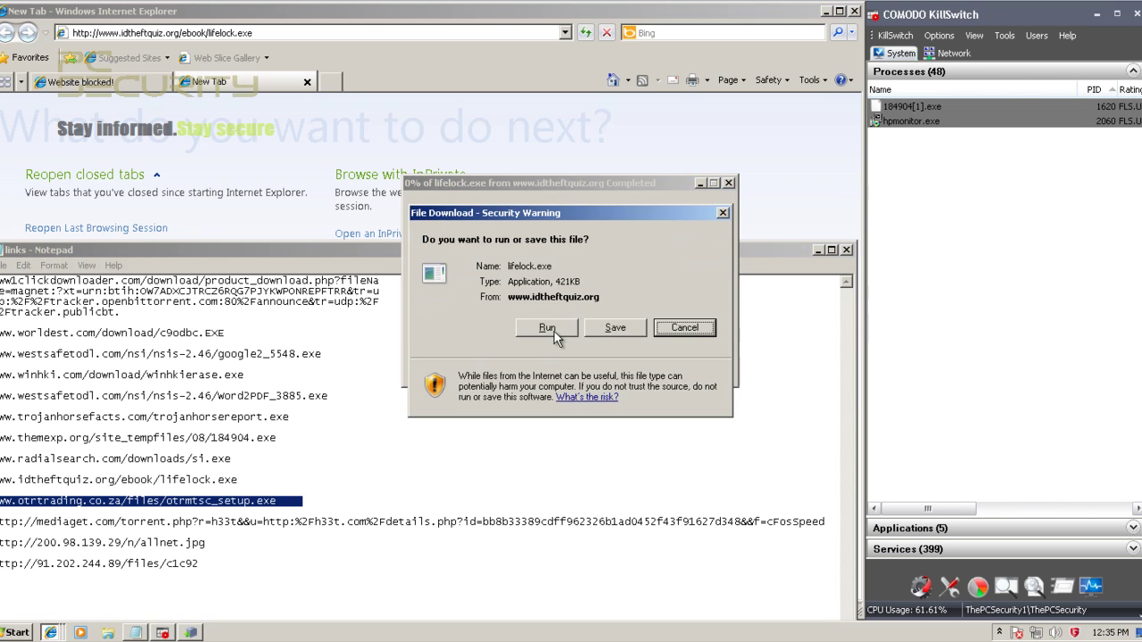
left_click(555, 329)
left_click(623, 364)
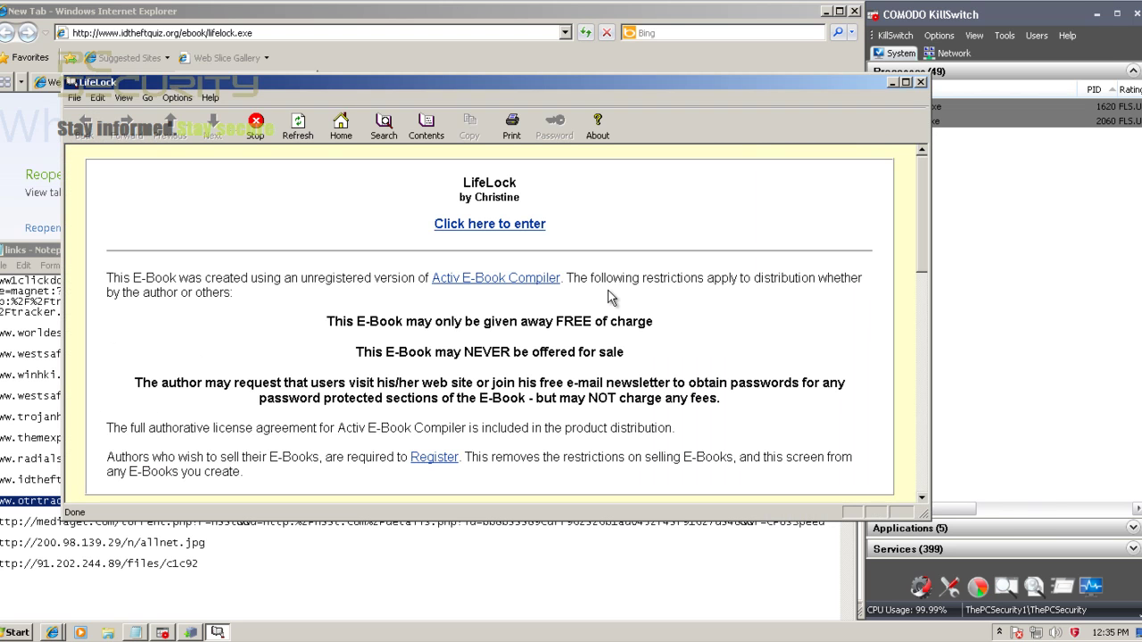
scroll(625, 312, "down", 8)
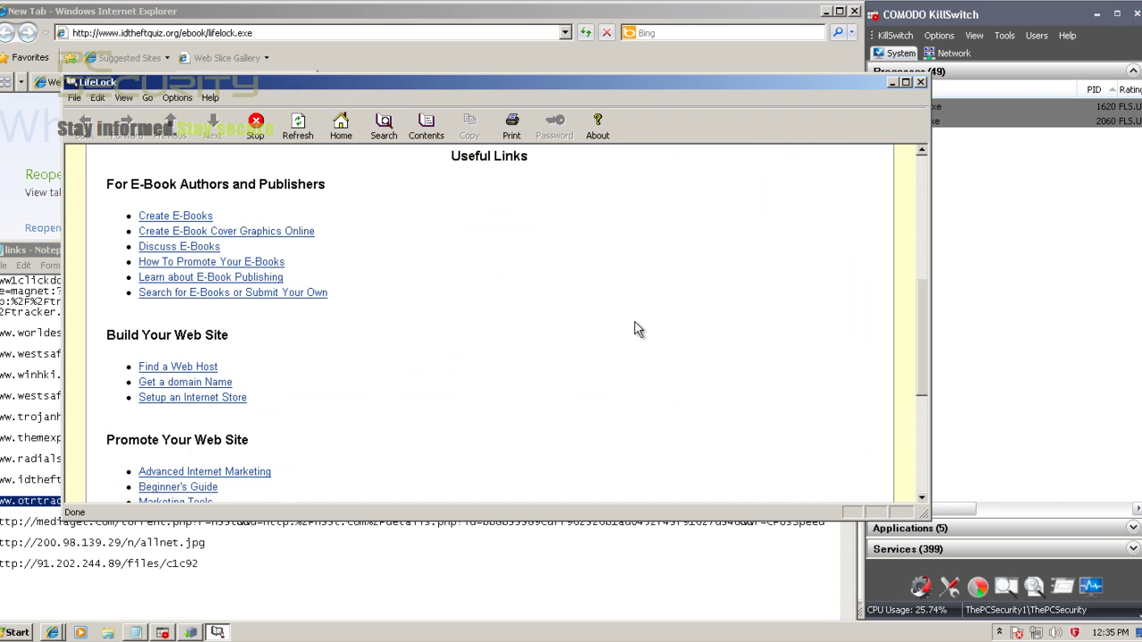
scroll(637, 323, "up", 8)
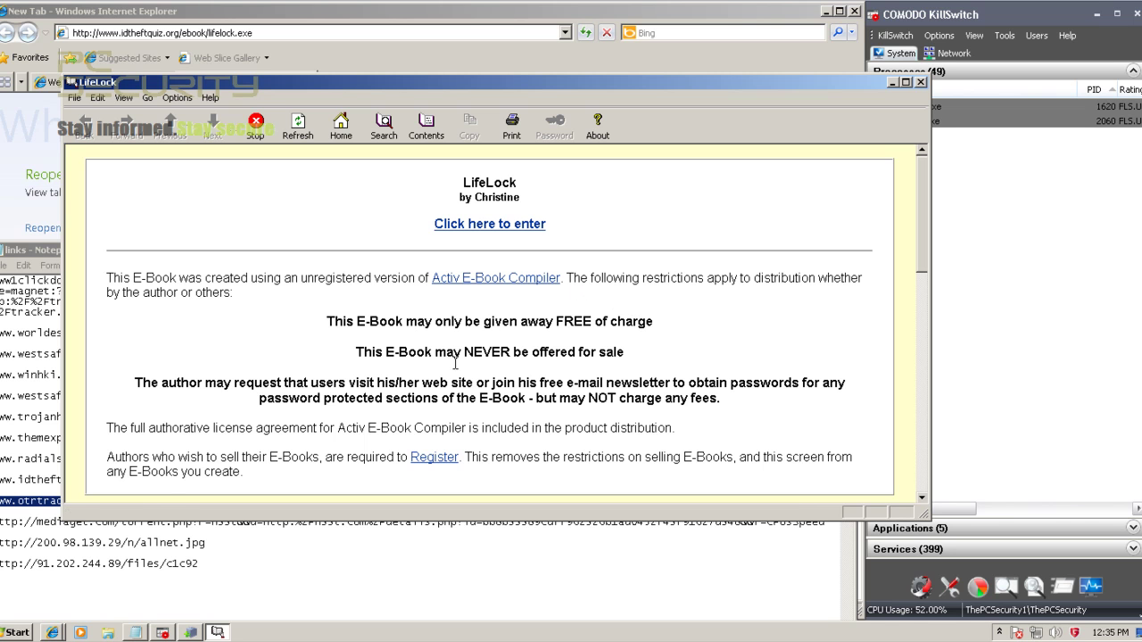
- Close the LifeLock e-book and load the otrtrading otrmtsc_setup.exe link in Internet Explorer
left_click(921, 82)
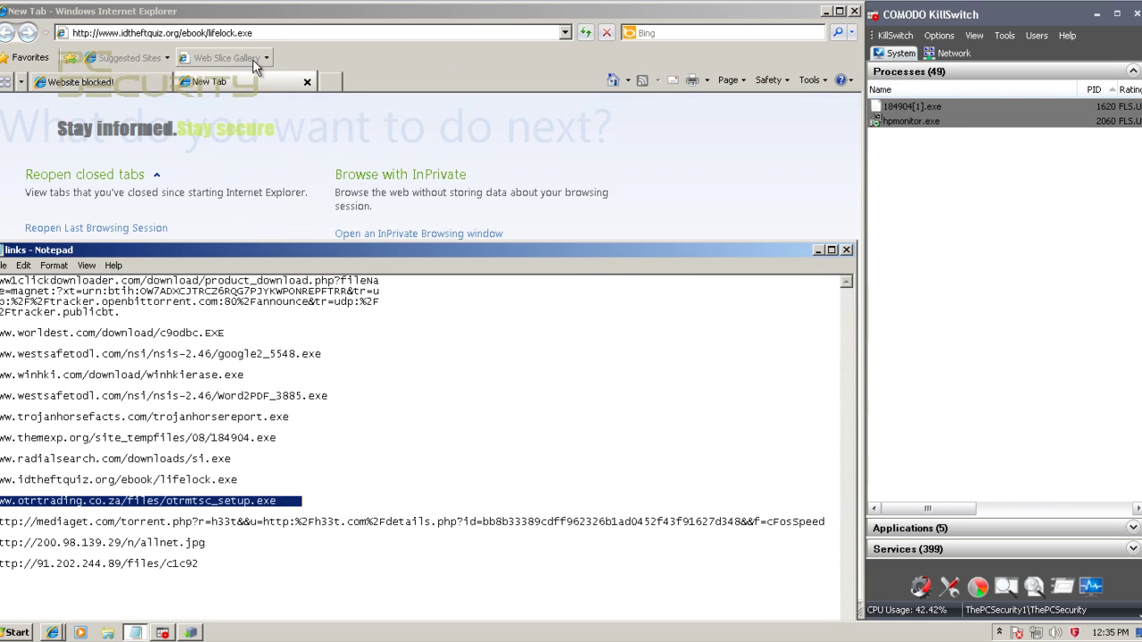
left_click(255, 32)
triple_click(254, 33)
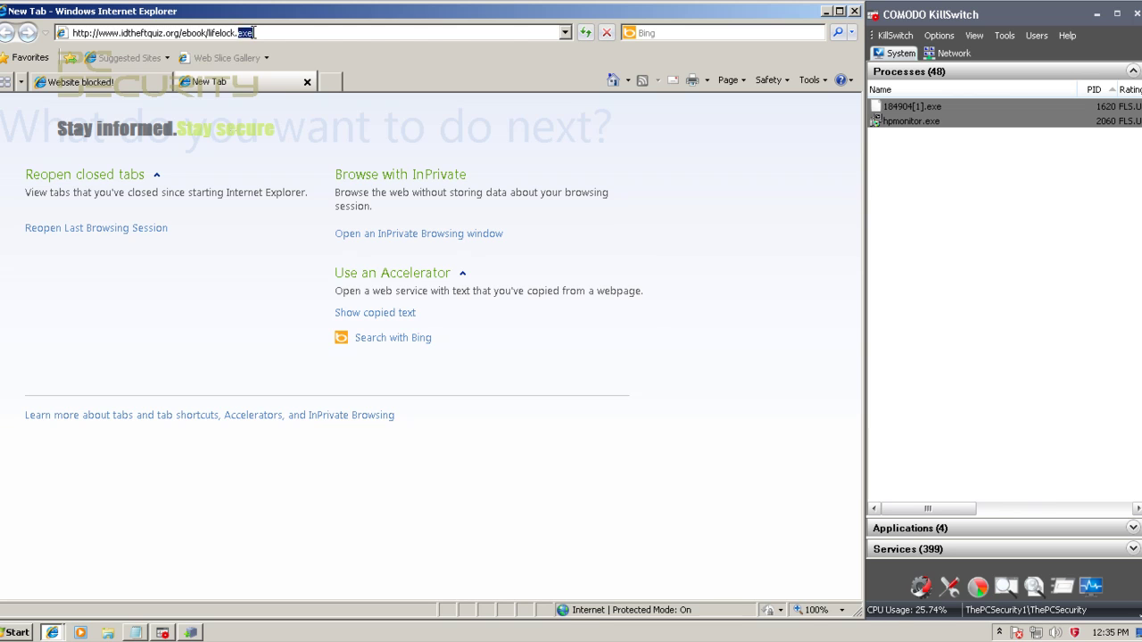
type("www.otrtrading.co.za/files/otrmtsc_setup.exe")
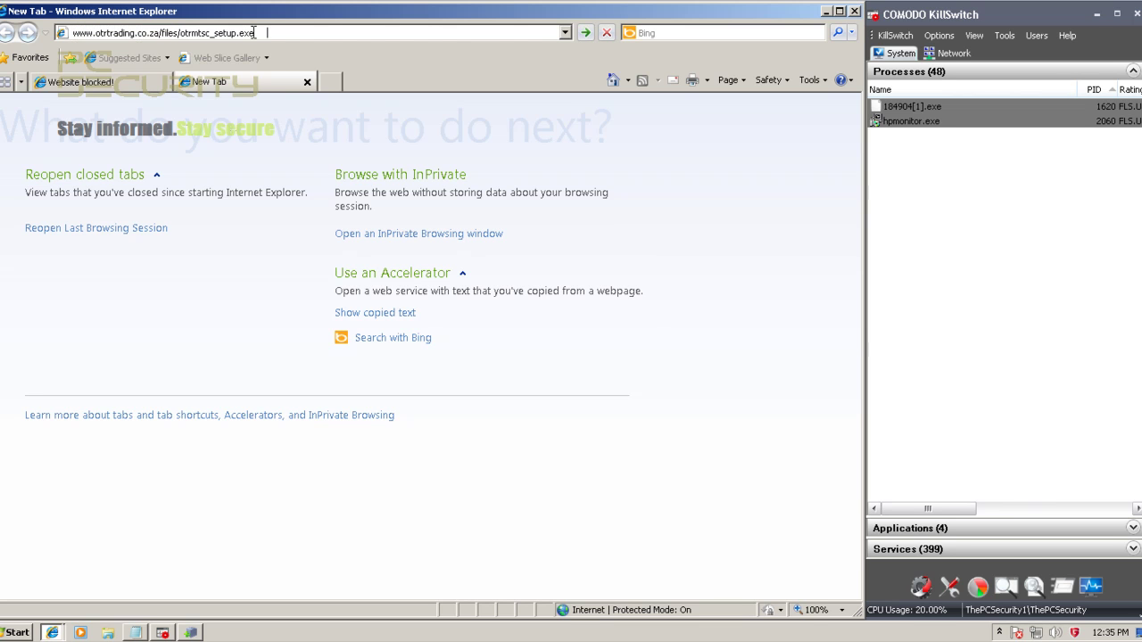
key("Return")
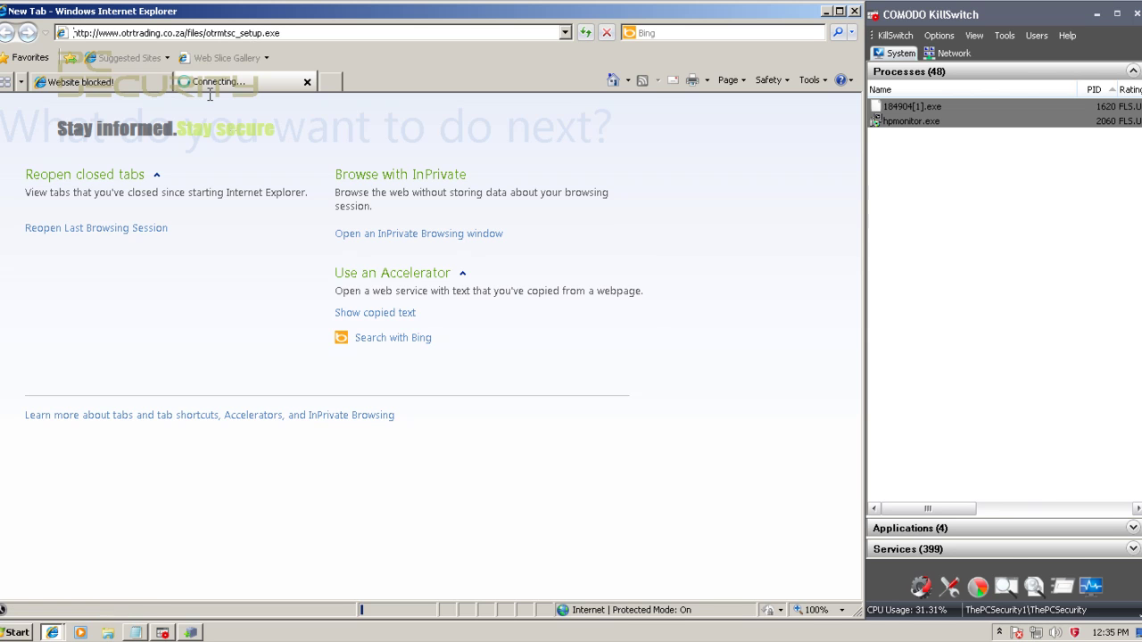
- Copy the mediaget link line and load it in the Website blocked! tab
left_click(135, 633)
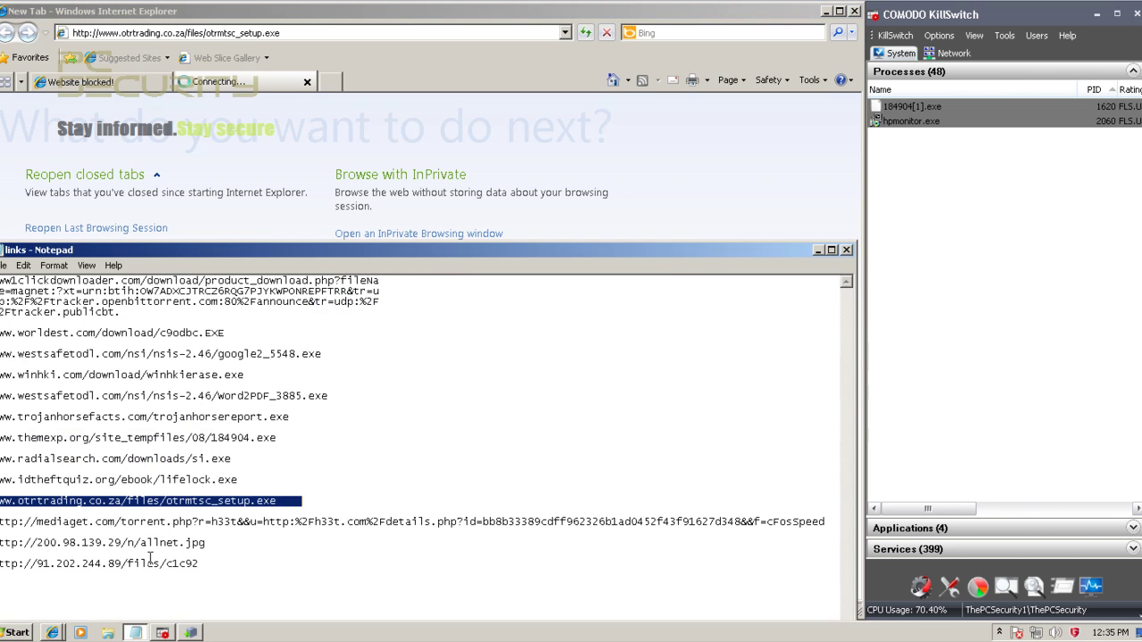
left_click_drag(830, 526, 1, 523)
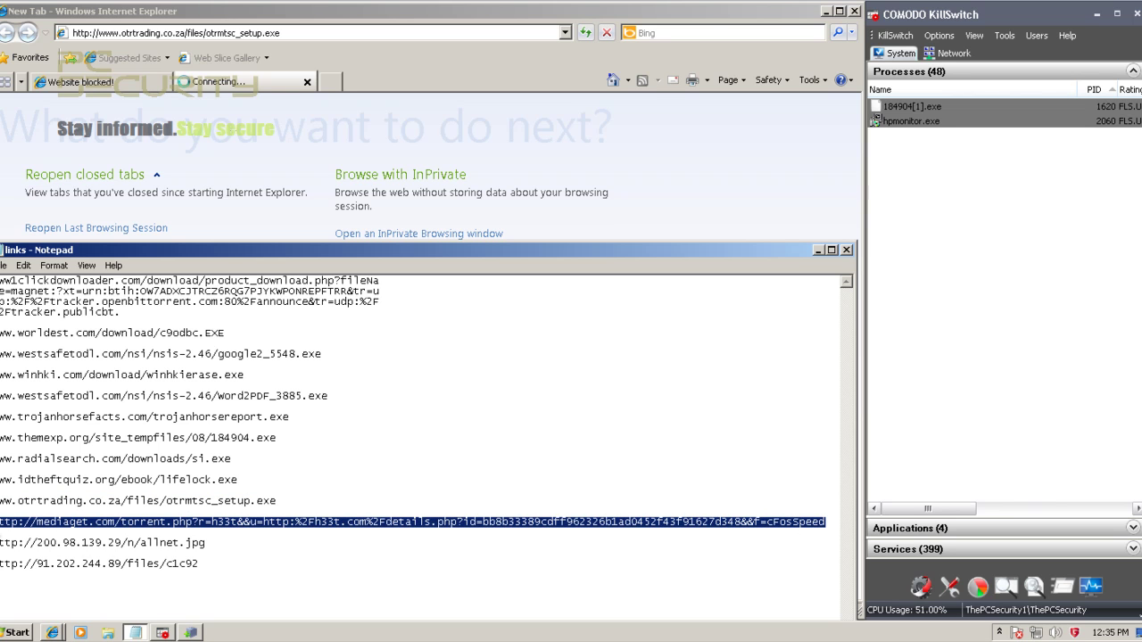
left_click(286, 146)
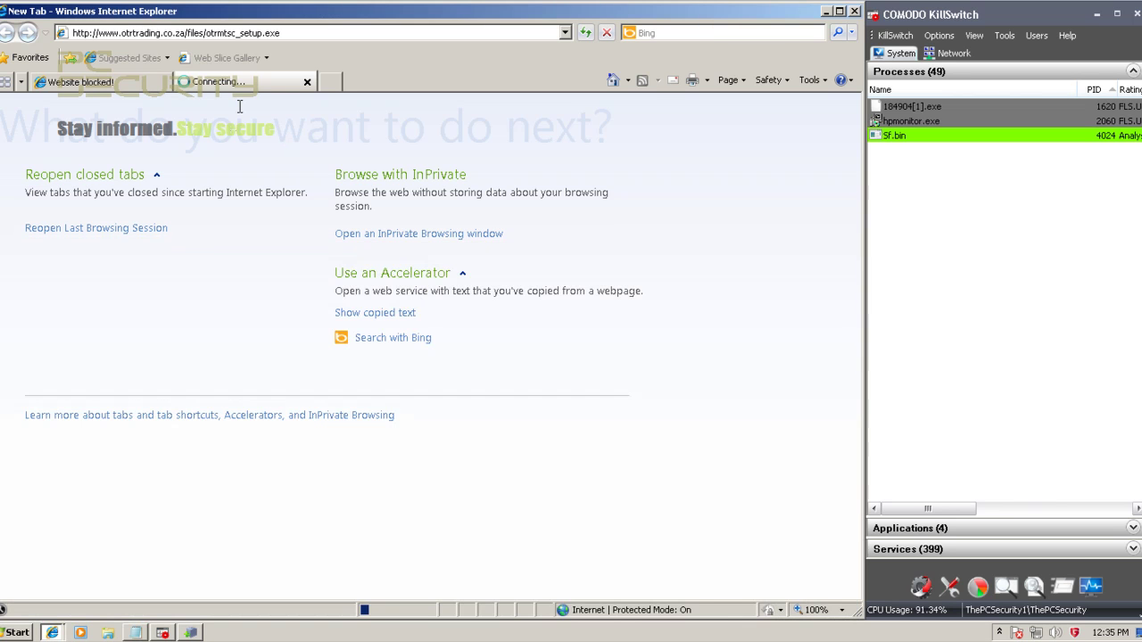
left_click(134, 84)
left_click(154, 33)
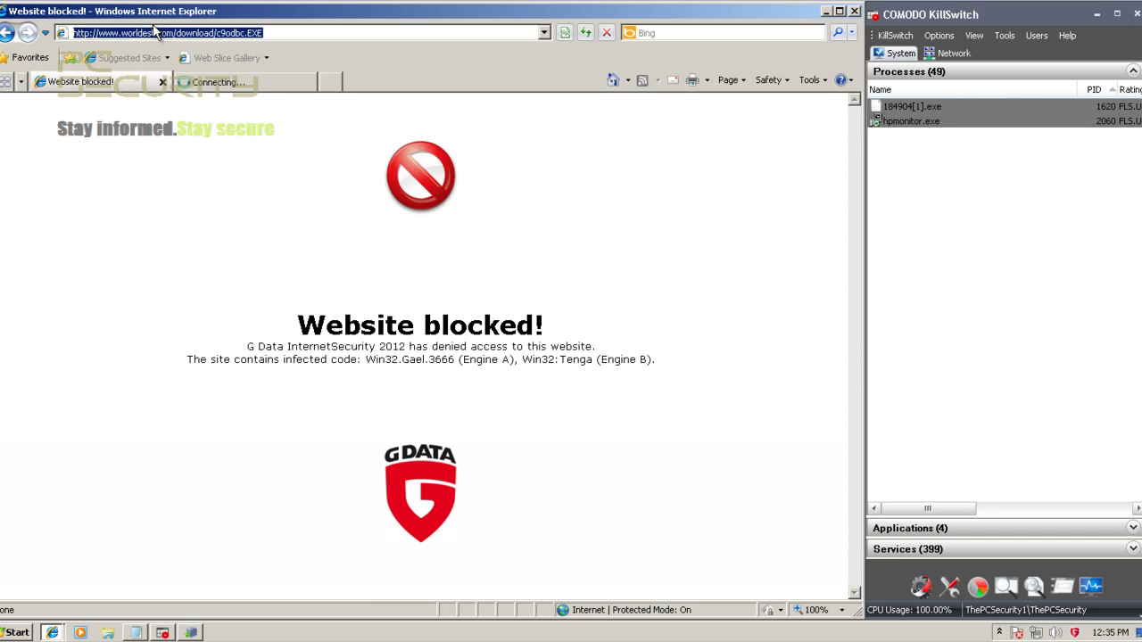
key("ctrl+v")
key("Return")
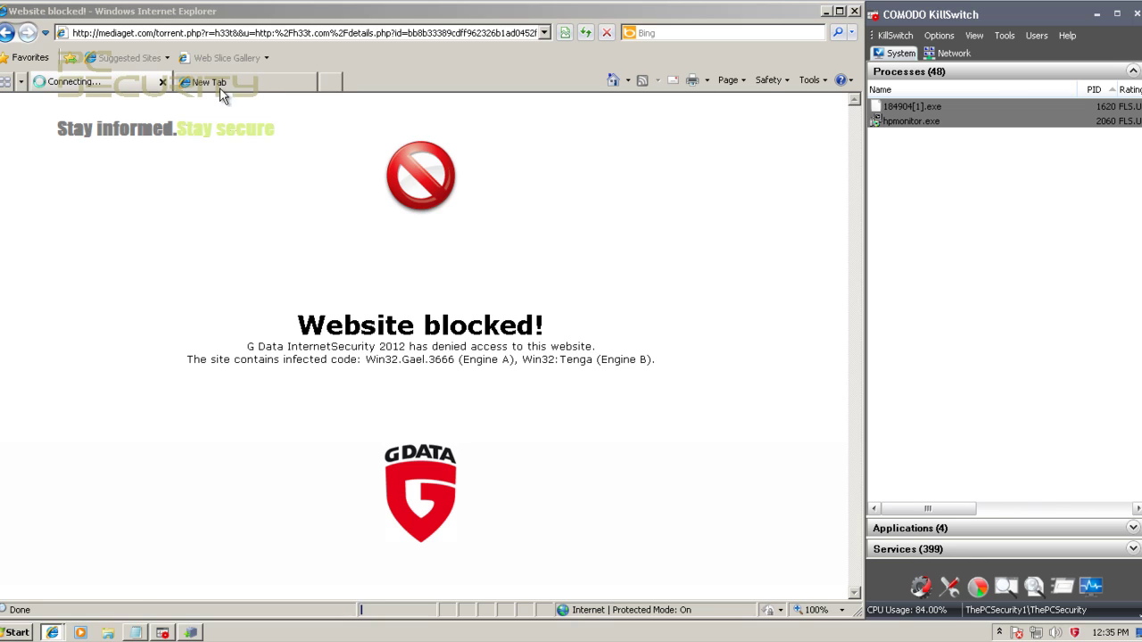
- Run the otrmtsc_setup.exe and cfosspeed.exe downloads from their tabs
left_click(220, 84)
left_click(141, 86)
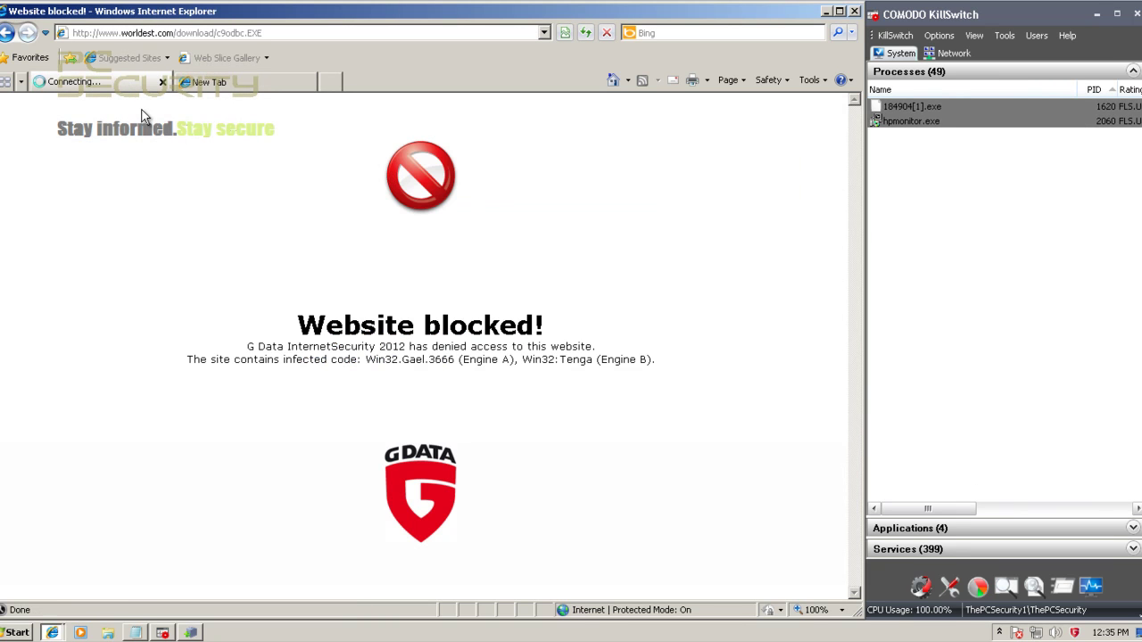
left_click(198, 82)
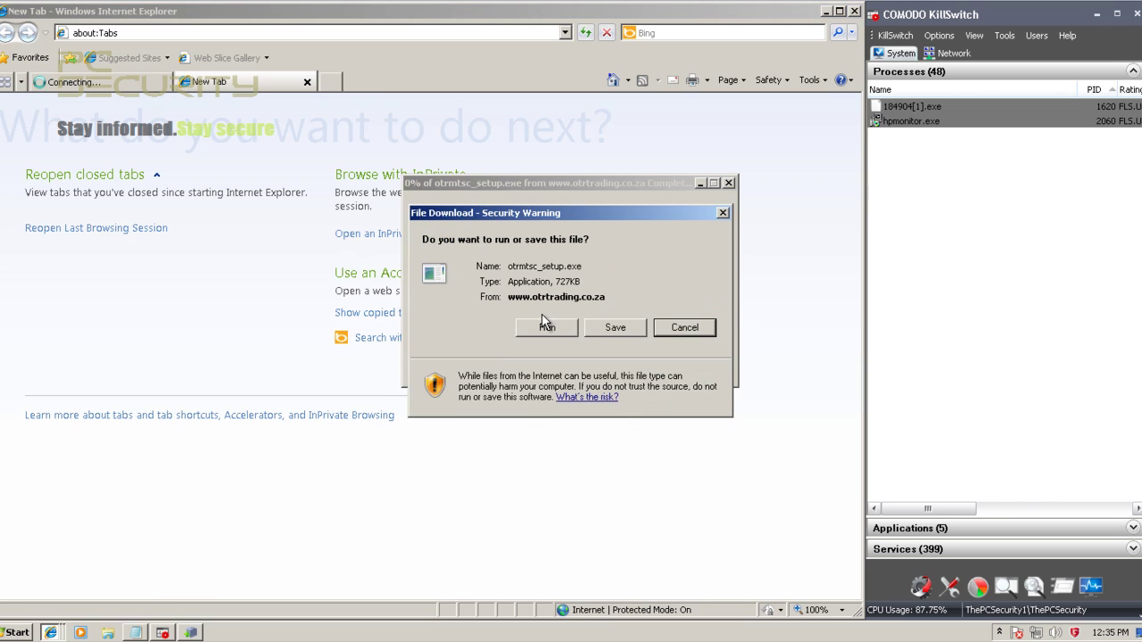
left_click(546, 327)
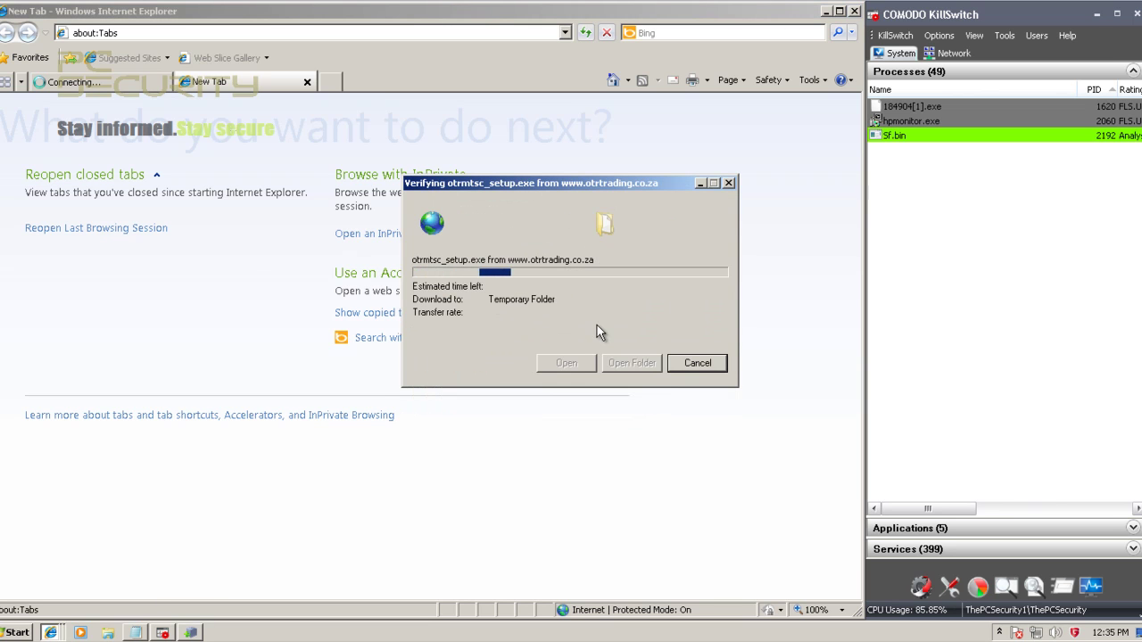
left_click(117, 82)
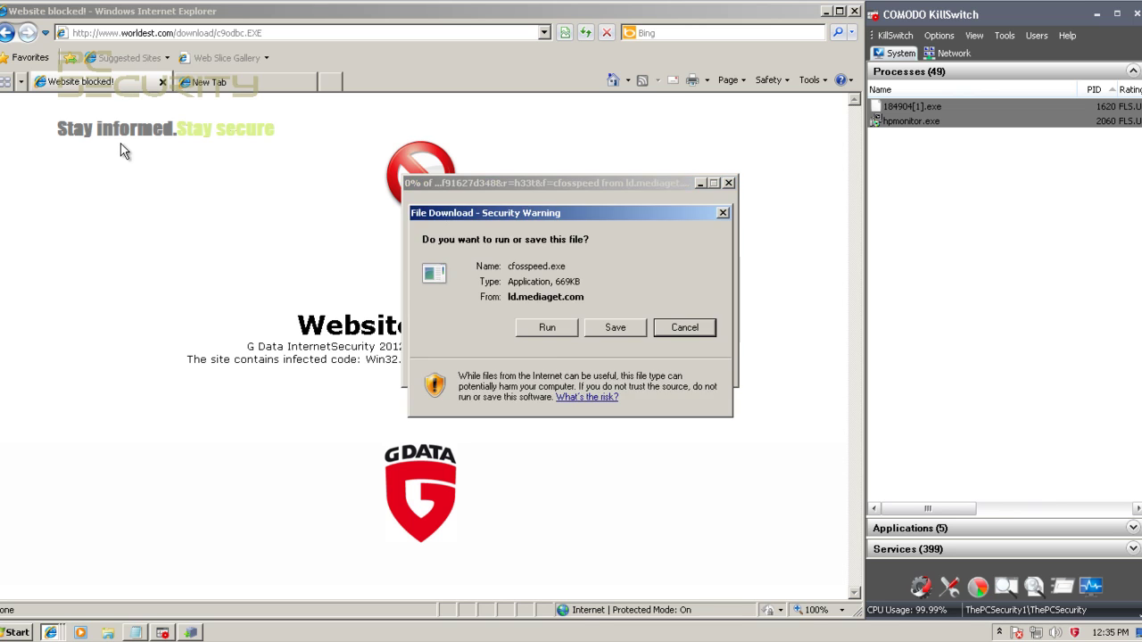
left_click(545, 328)
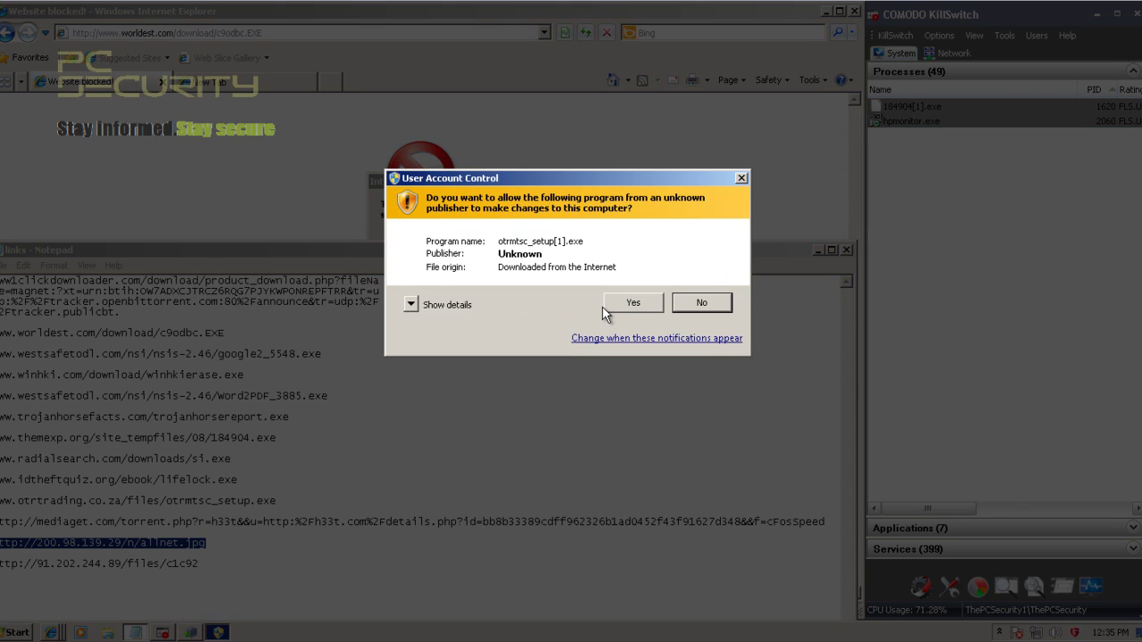
- Allow the unverified program to run and load the allnet.jpg link in the New Tab
left_click(611, 303)
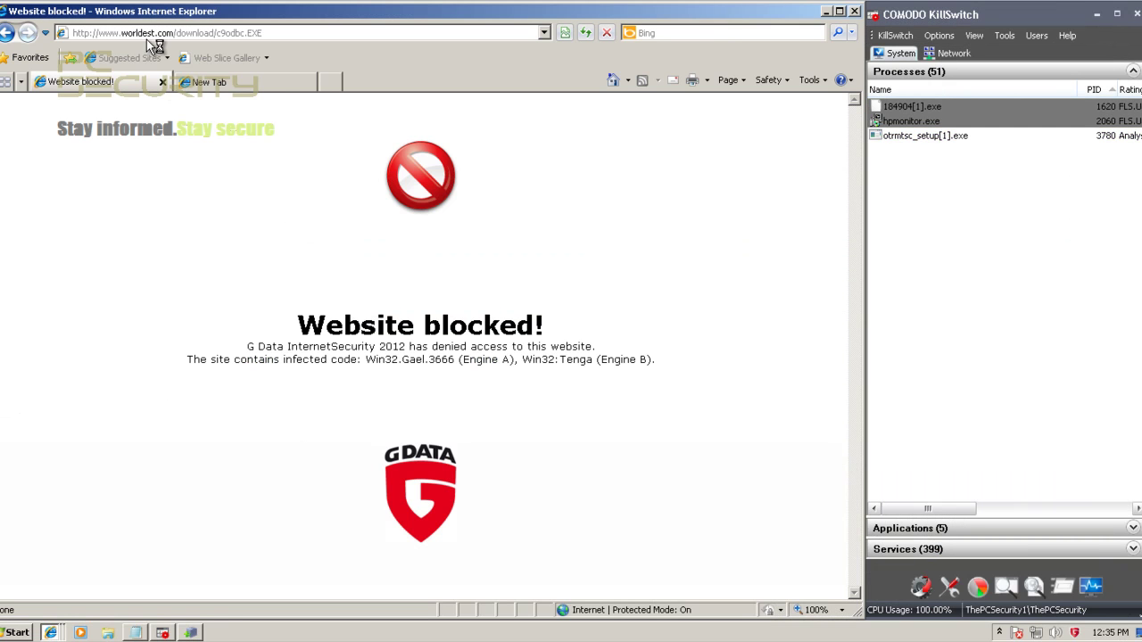
left_click(201, 83)
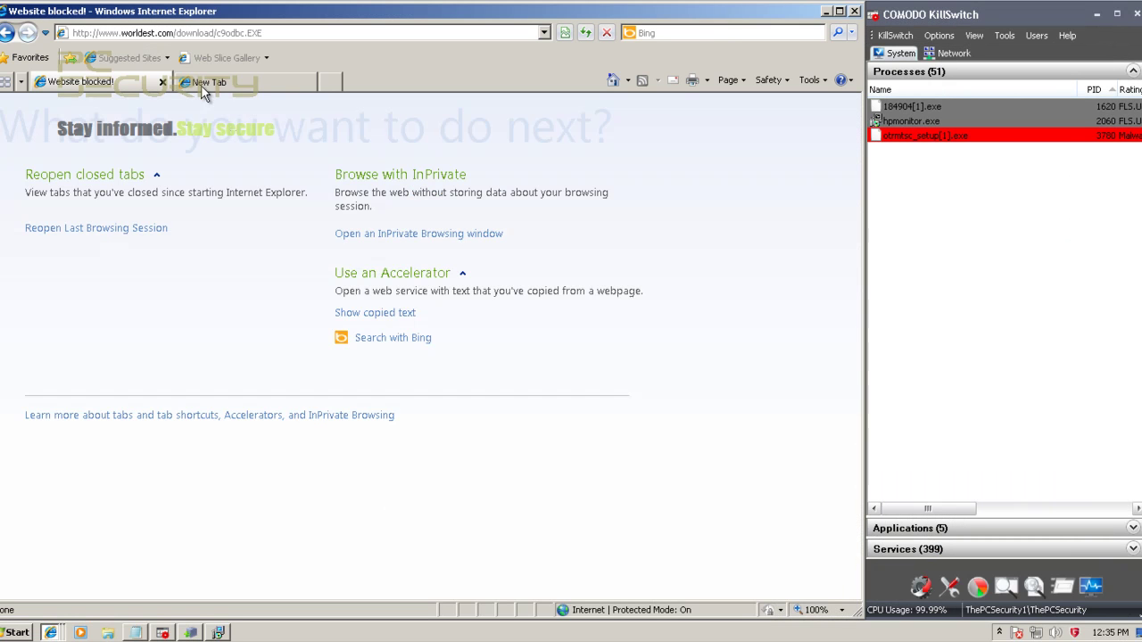
left_click(174, 36)
type("http://200.98.139.29/n/allnet.jpg")
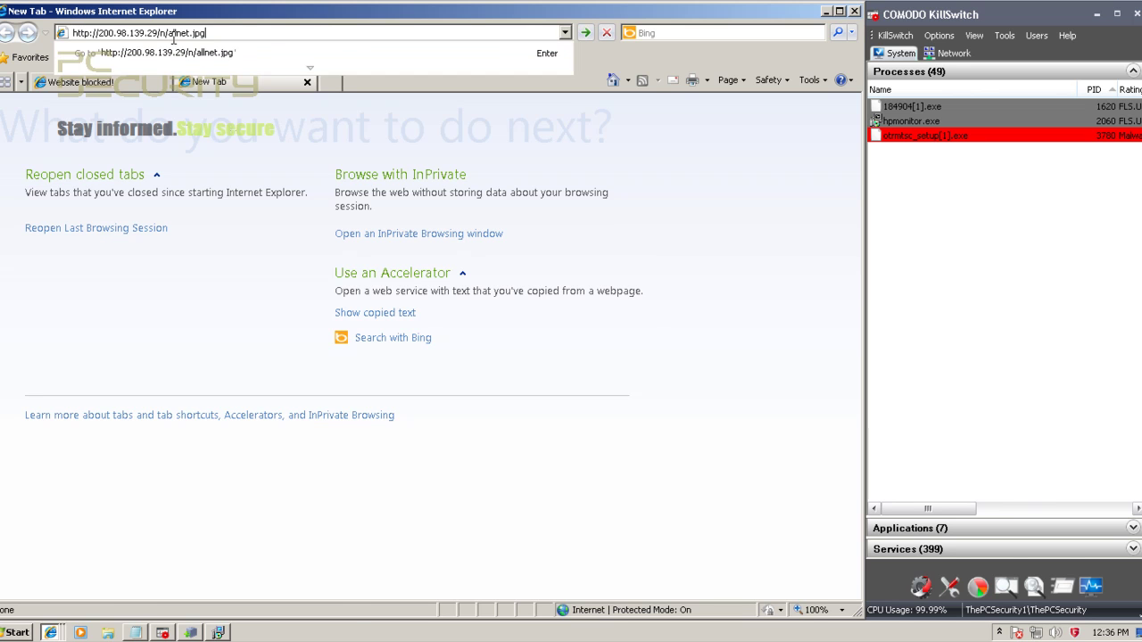
key("Return")
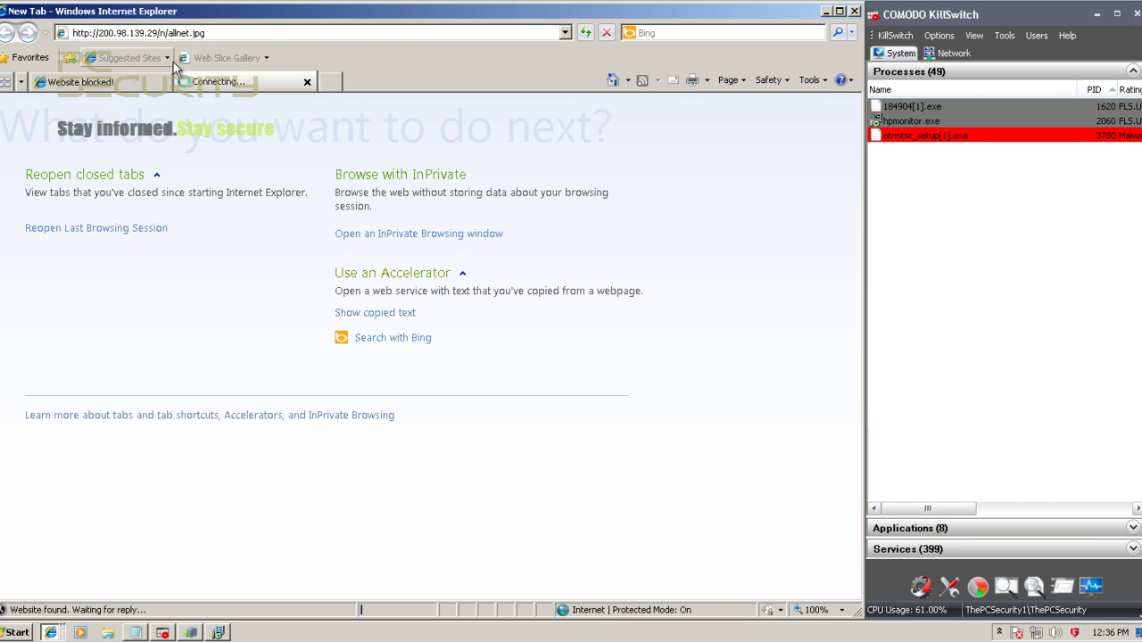
- Check otrmtsc_setup[1].exe's Malware rating in KillSwitch, then list the open IE windows
left_click(965, 137)
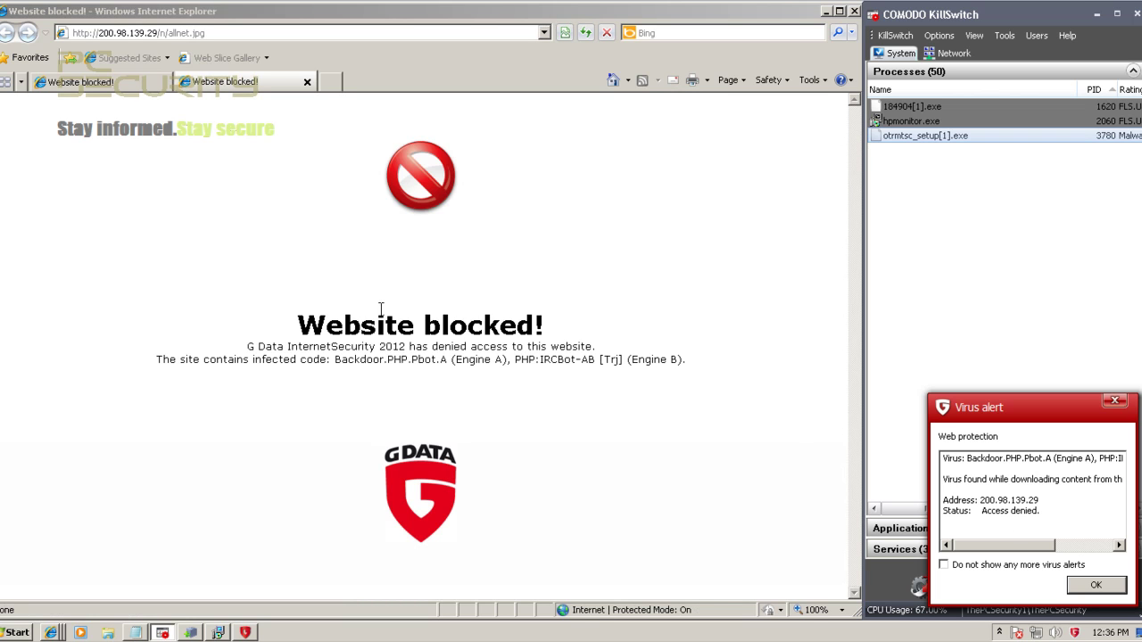
left_click(973, 256)
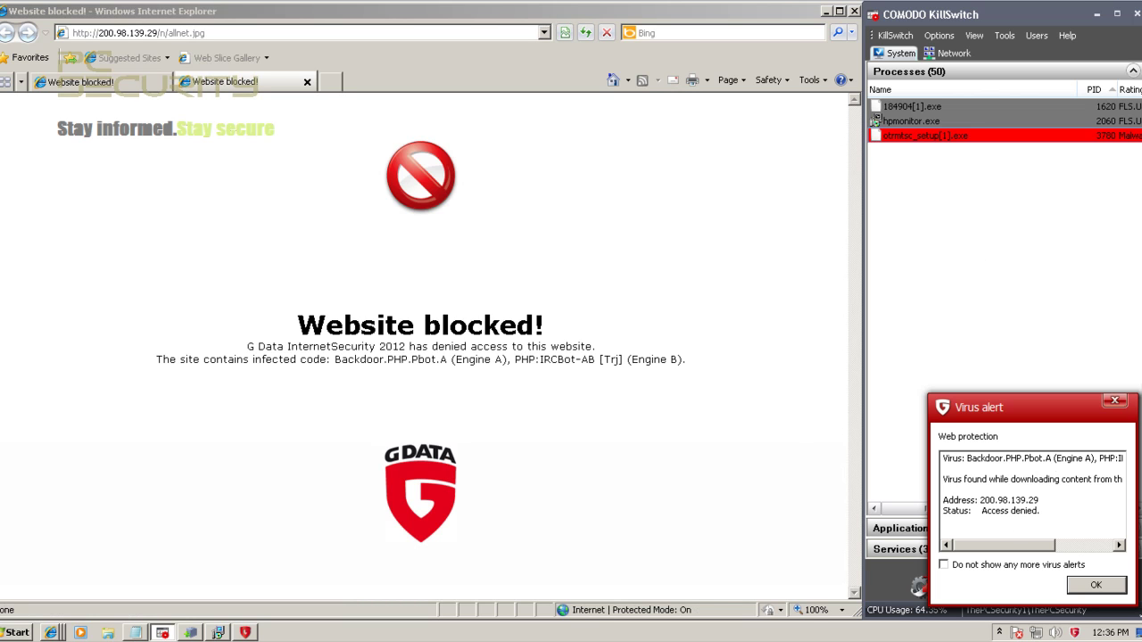
left_click(930, 138)
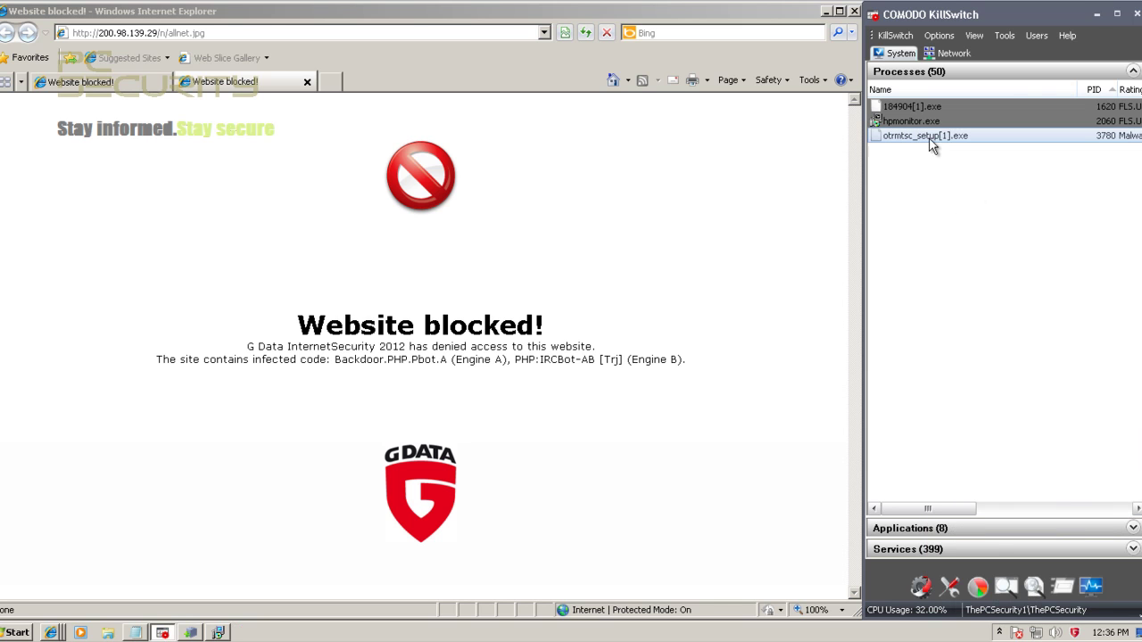
left_click_drag(926, 506, 978, 510)
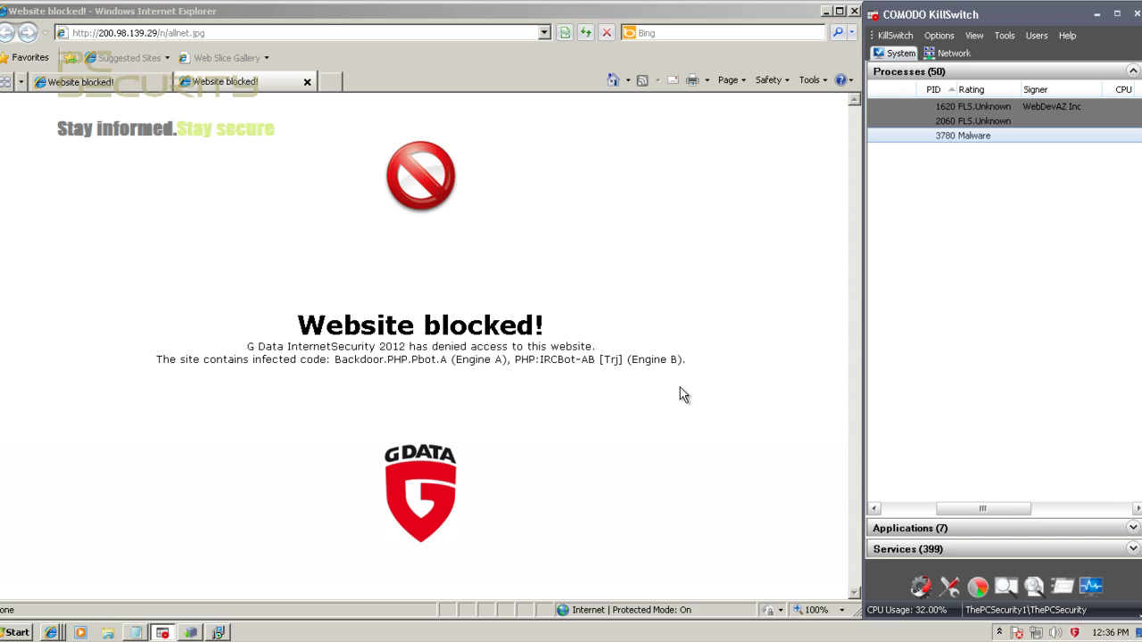
left_click(53, 633)
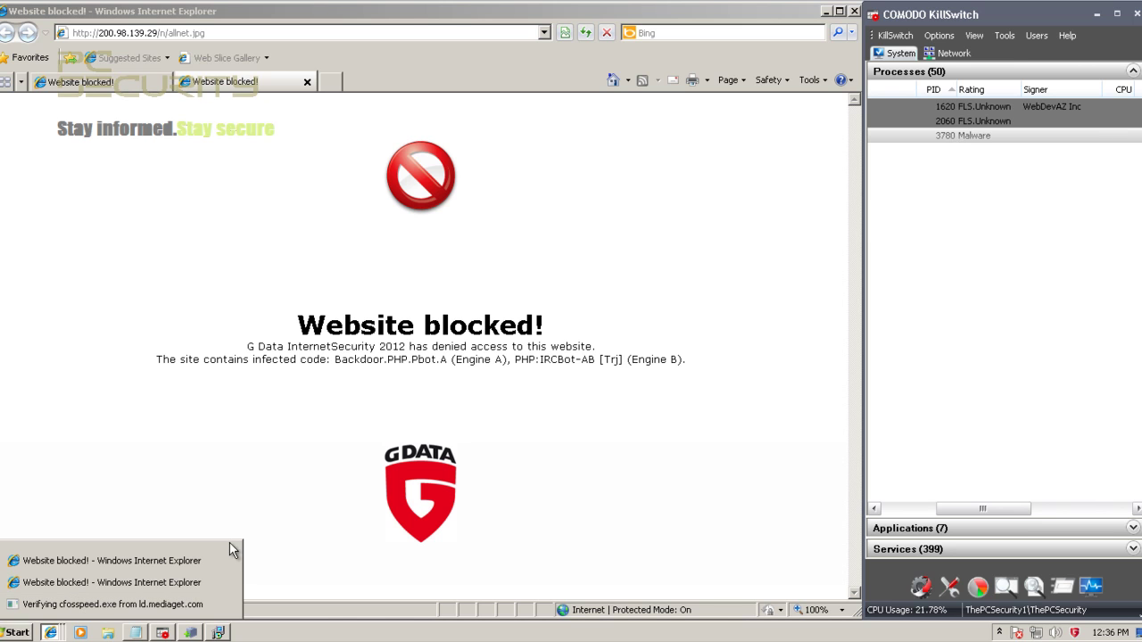
- Copy the 91.202.244.89/files/c1c92 link from the links file and load it in Internet Explorer
left_click(135, 633)
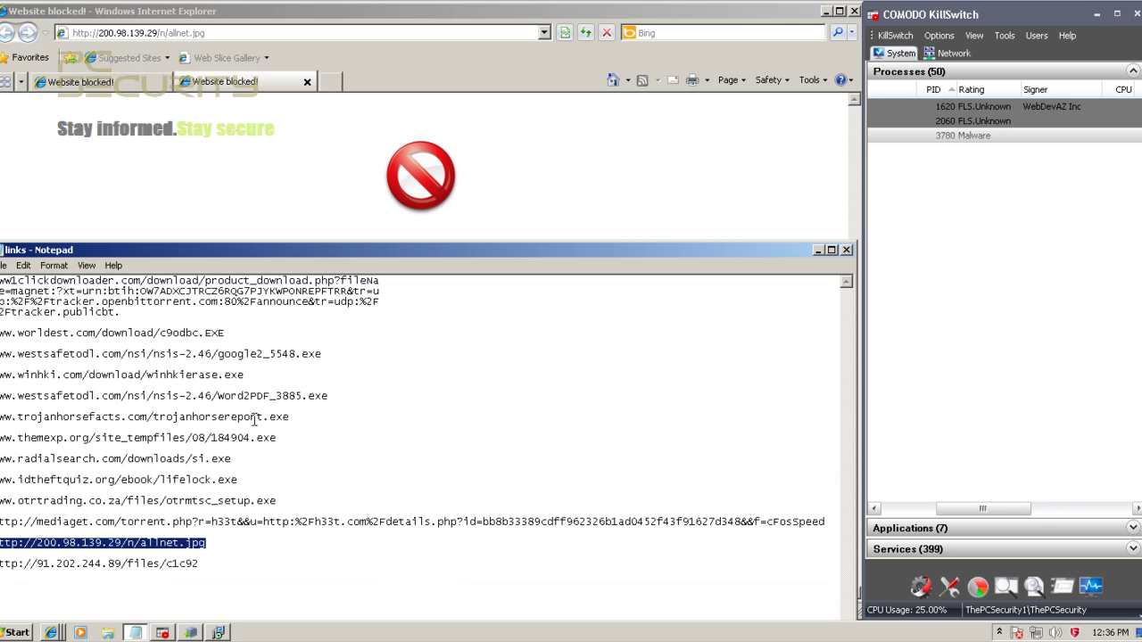
double_click(189, 564)
key("ctrl+c")
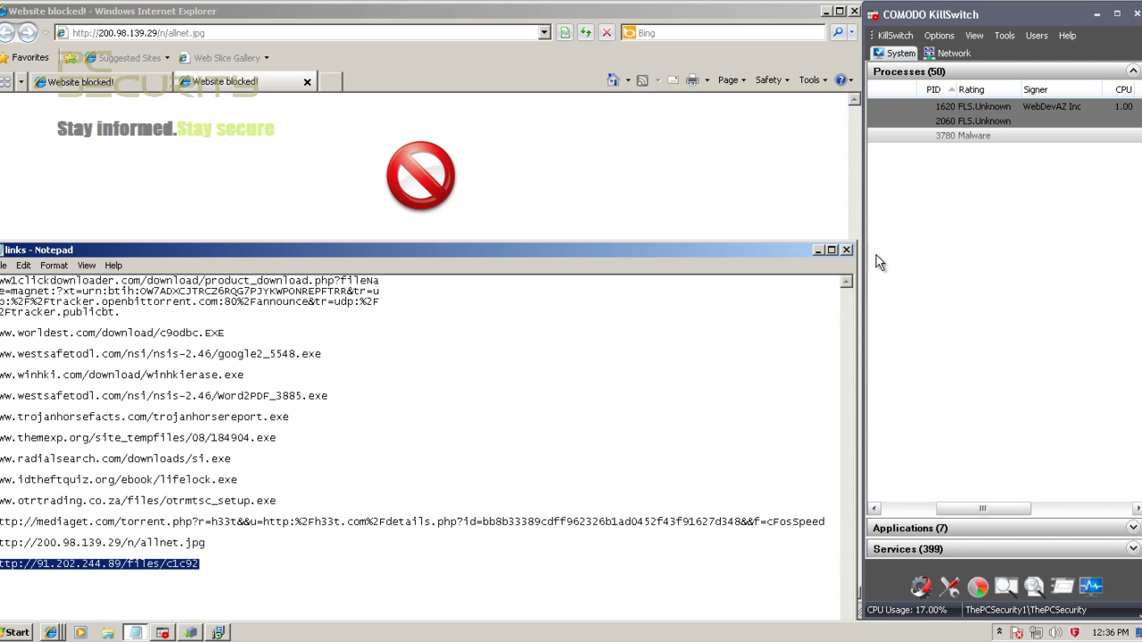
left_click(846, 250)
left_click(237, 33)
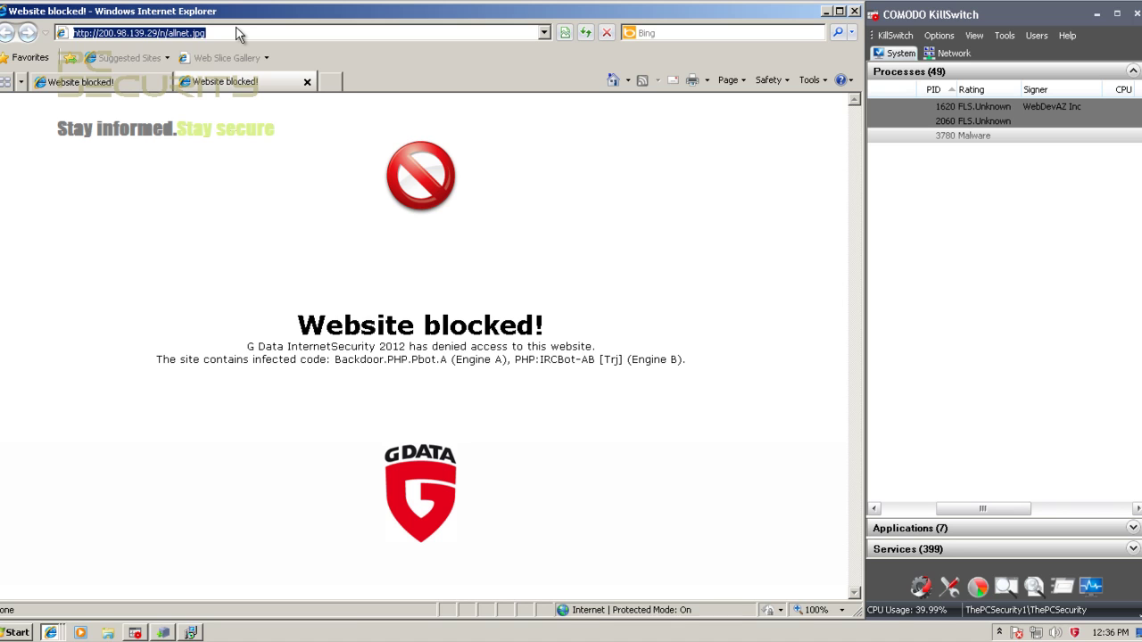
key("ctrl+v")
key("Return")
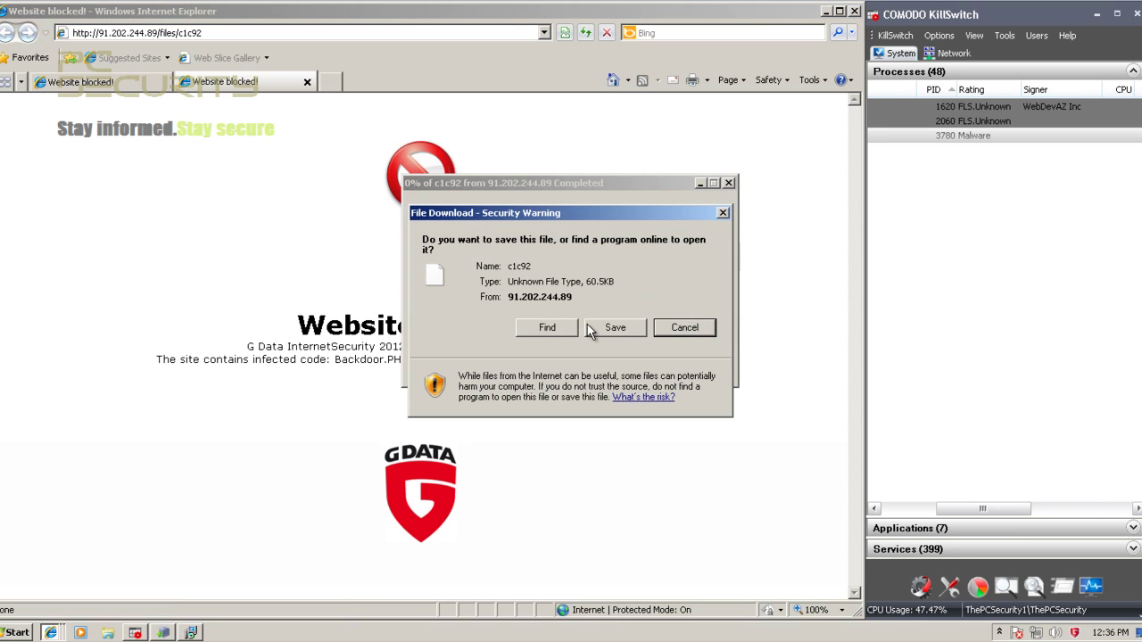
- Save the c1c92 download as c1c92.exe and run it past the unverified-publisher warning
left_click(605, 329)
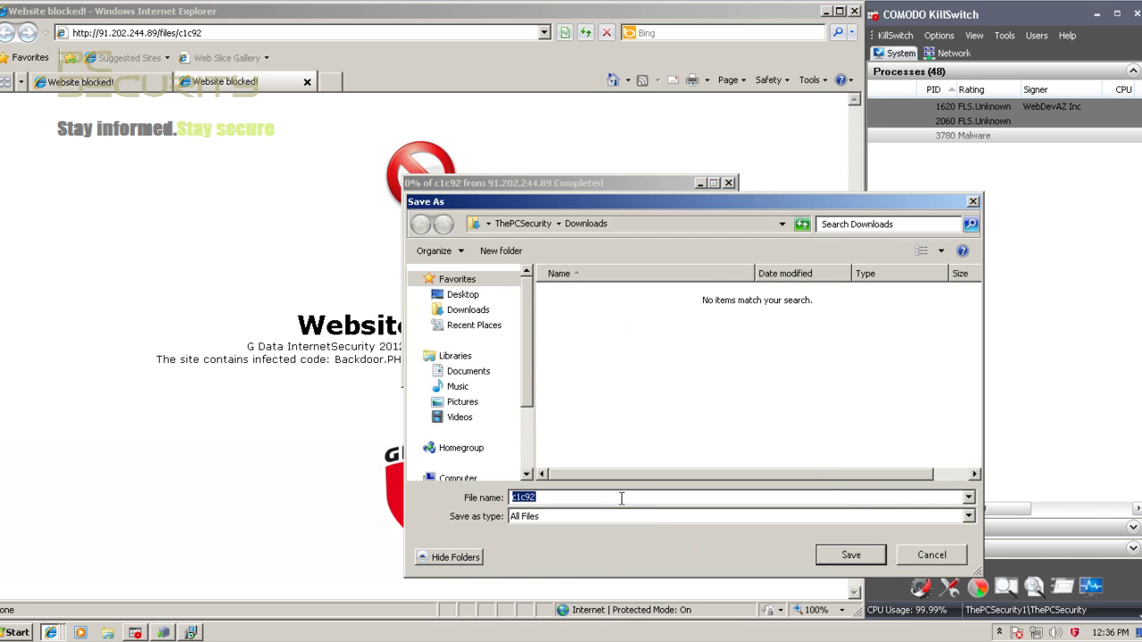
left_click(595, 495)
type(".exe")
key("Return")
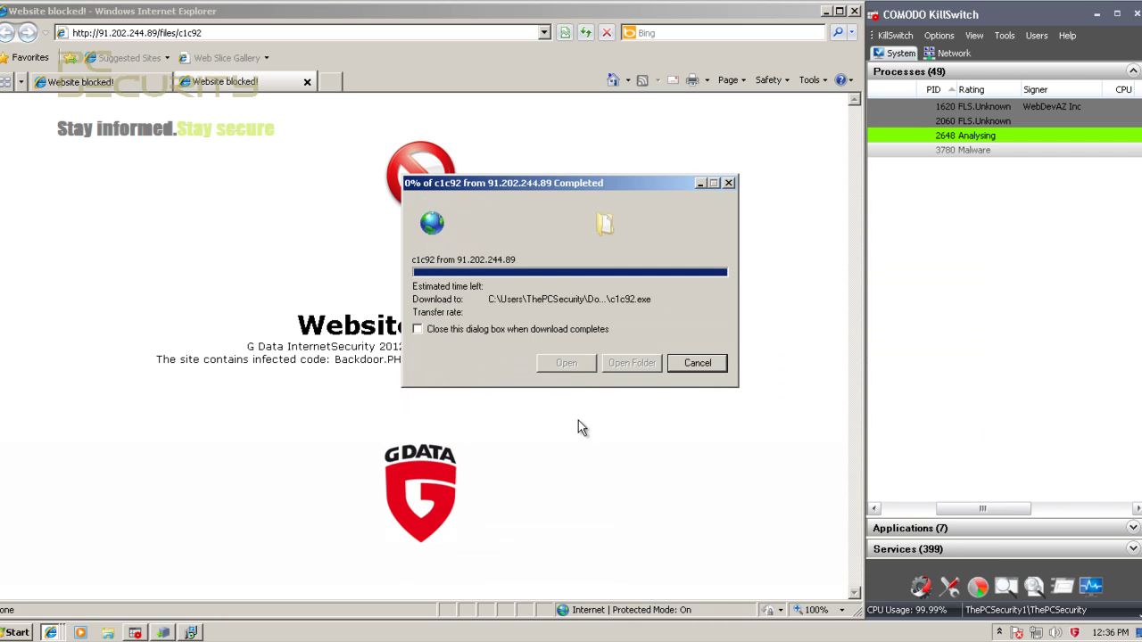
left_click(567, 363)
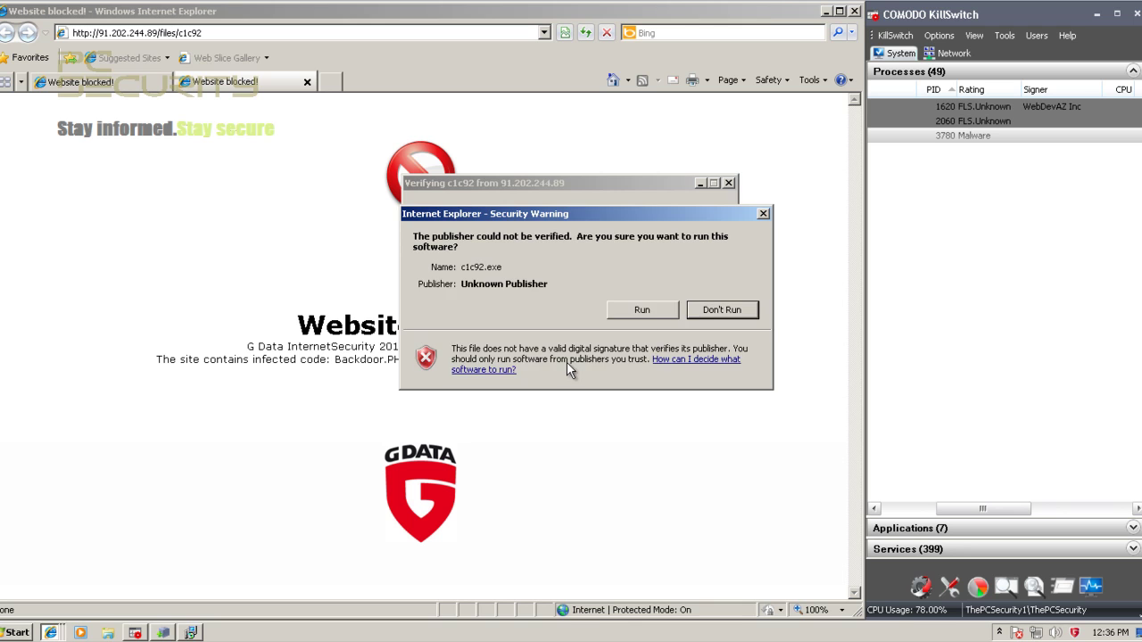
left_click(664, 310)
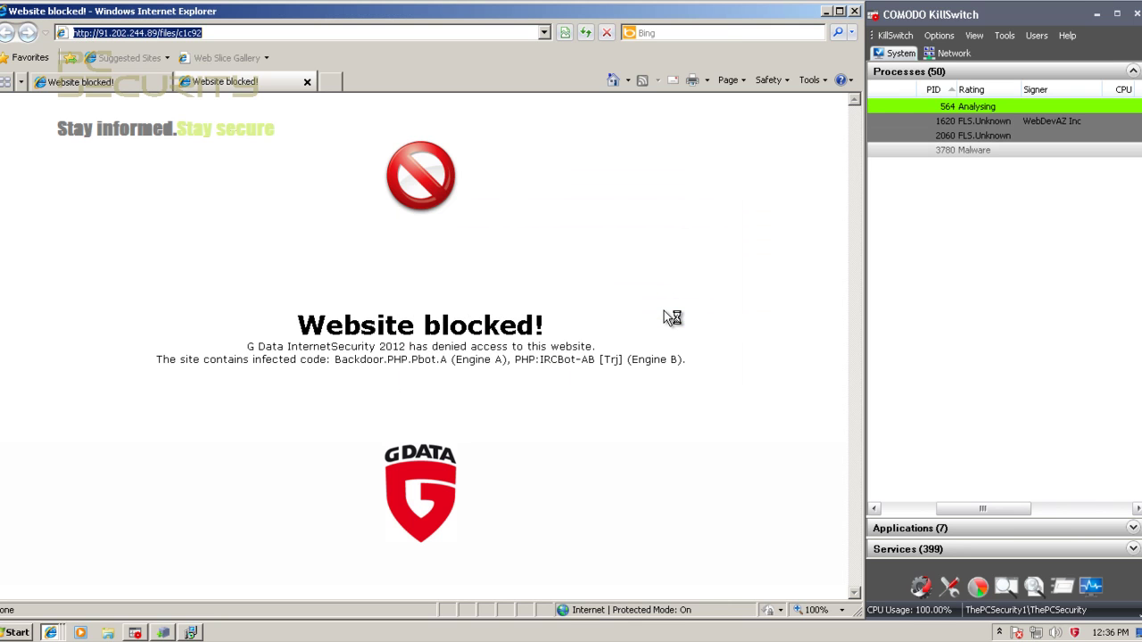
left_click(848, 11)
- Close all IE tabs, install OTR Metric Tire Size Calculator in the default folder, and accept RelevantKnowledge
left_click(411, 321)
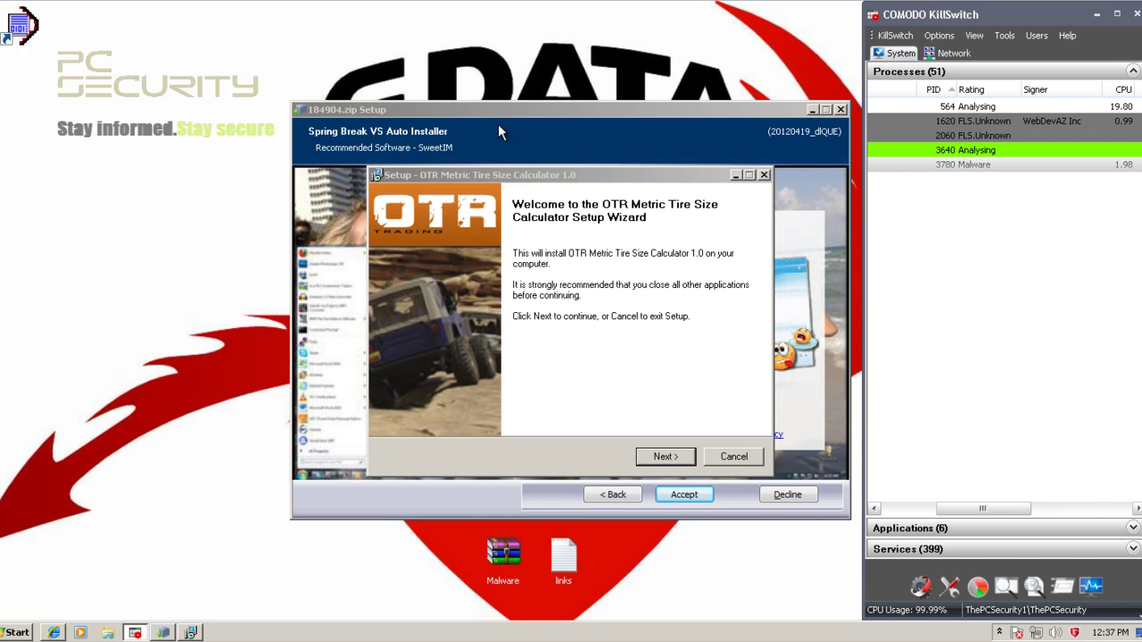
left_click(668, 458)
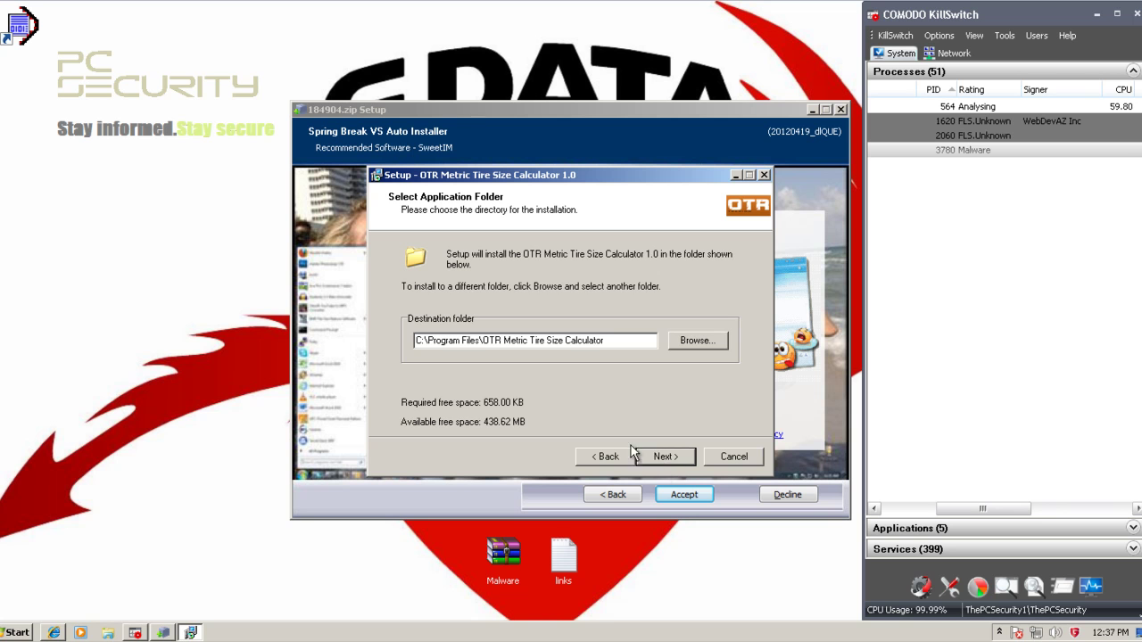
left_click(664, 457)
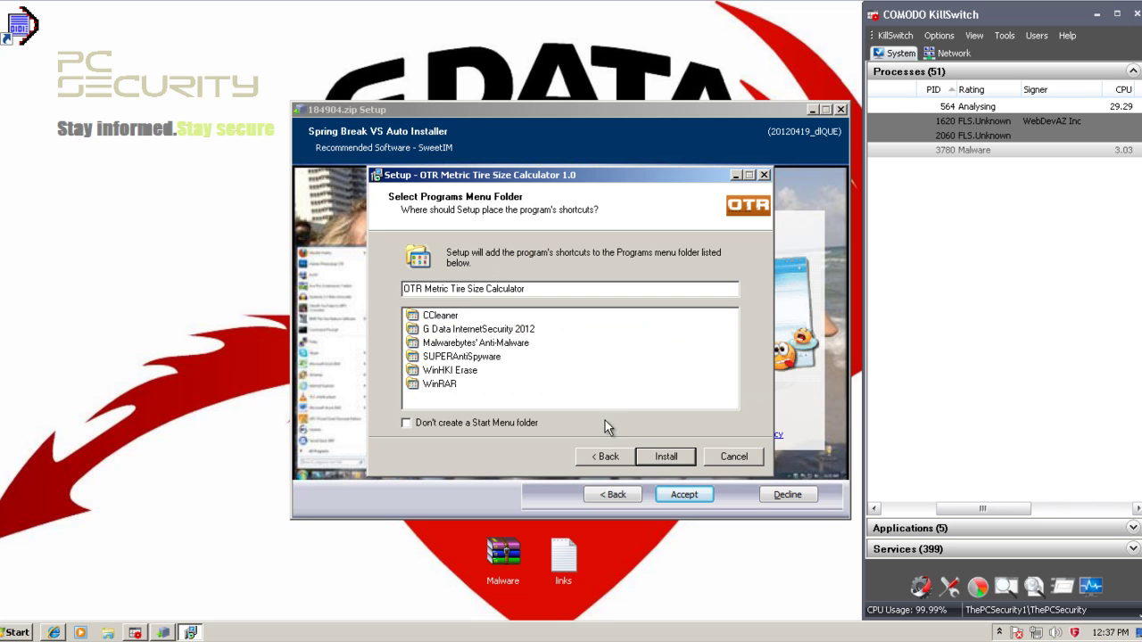
left_click(666, 458)
left_click(676, 496)
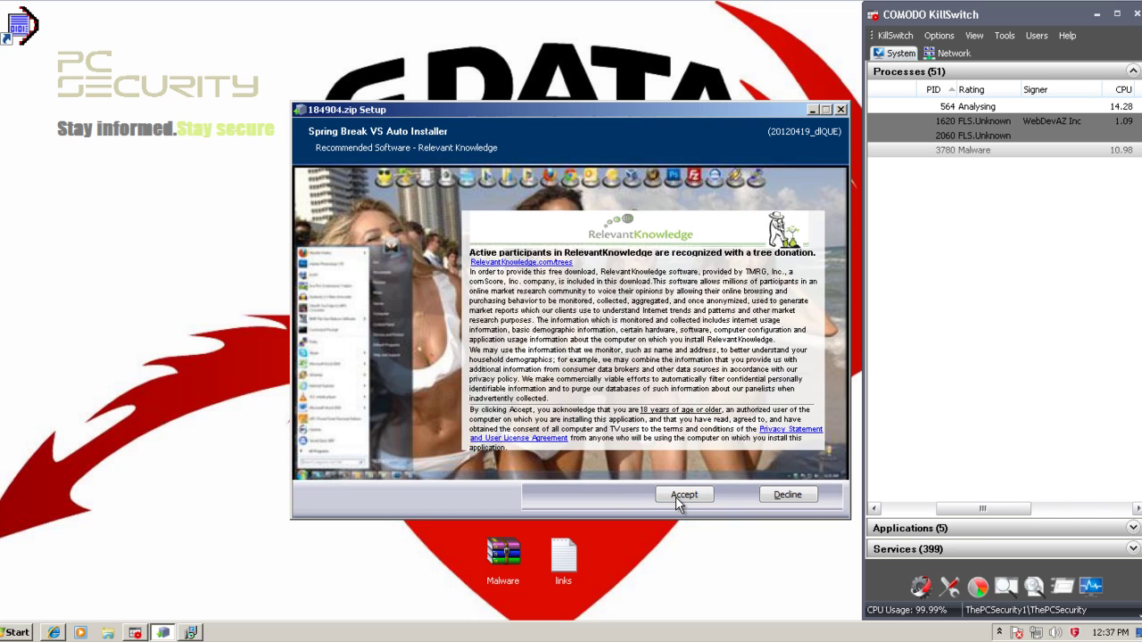
left_click(675, 496)
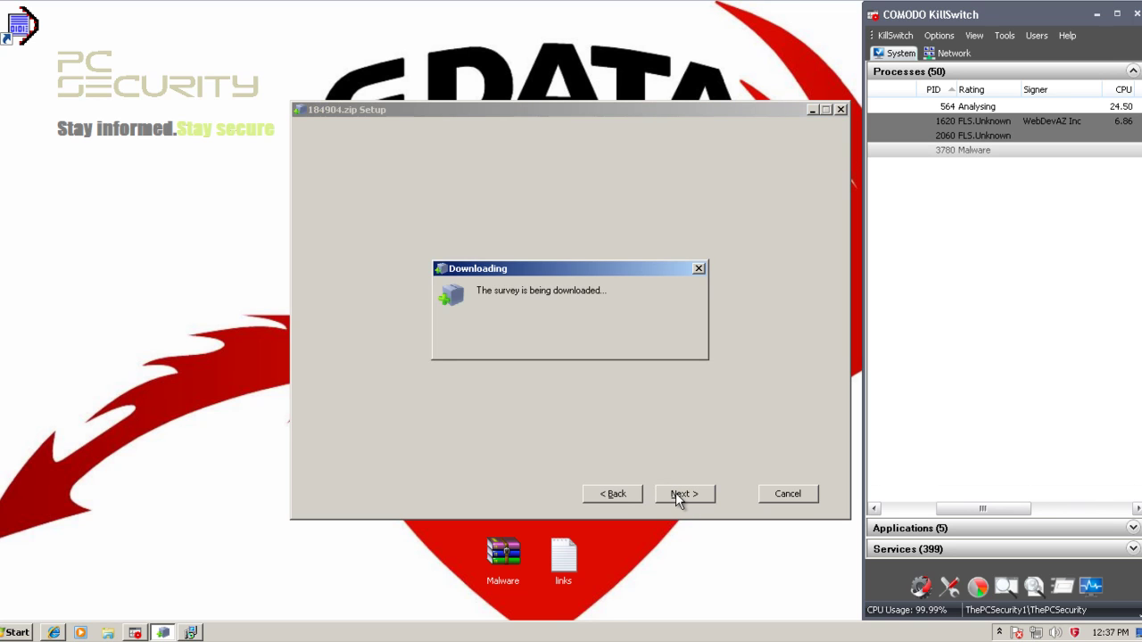
- Finish the OTR setup without launching the calculator, then run the unverified index.exe
left_click(749, 85)
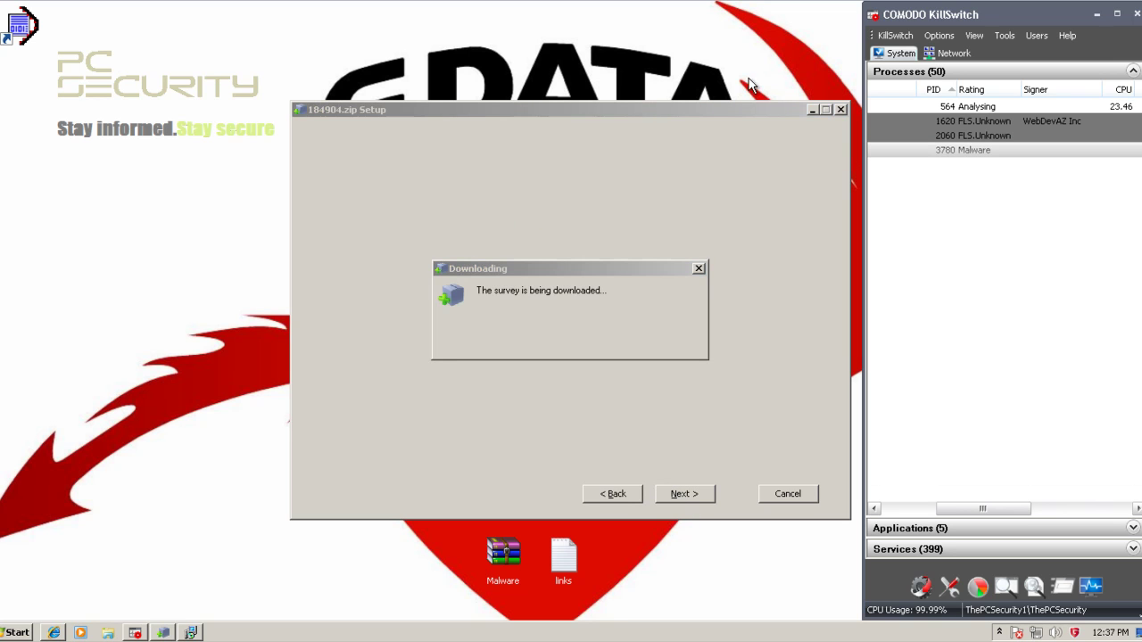
left_click(22, 27)
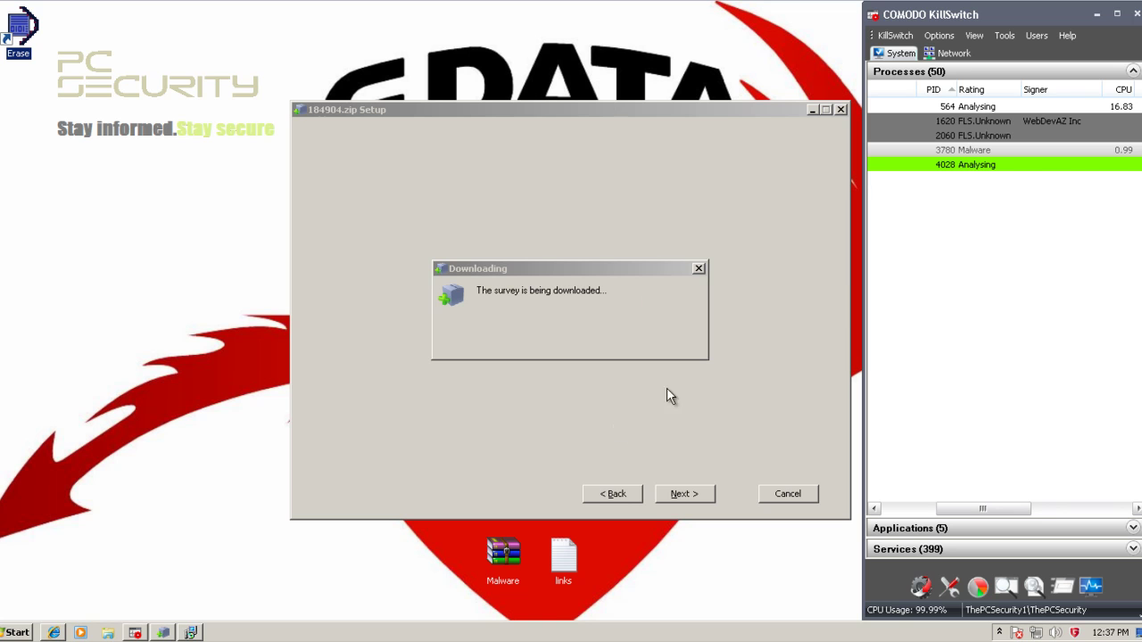
left_click(812, 108)
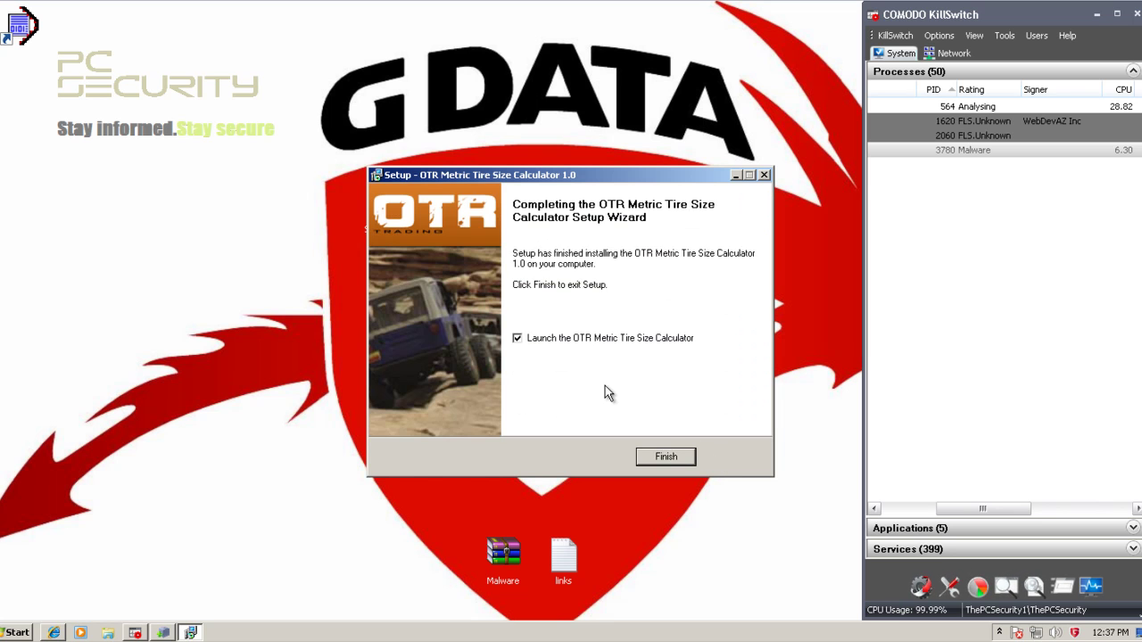
left_click(618, 337)
left_click(666, 456)
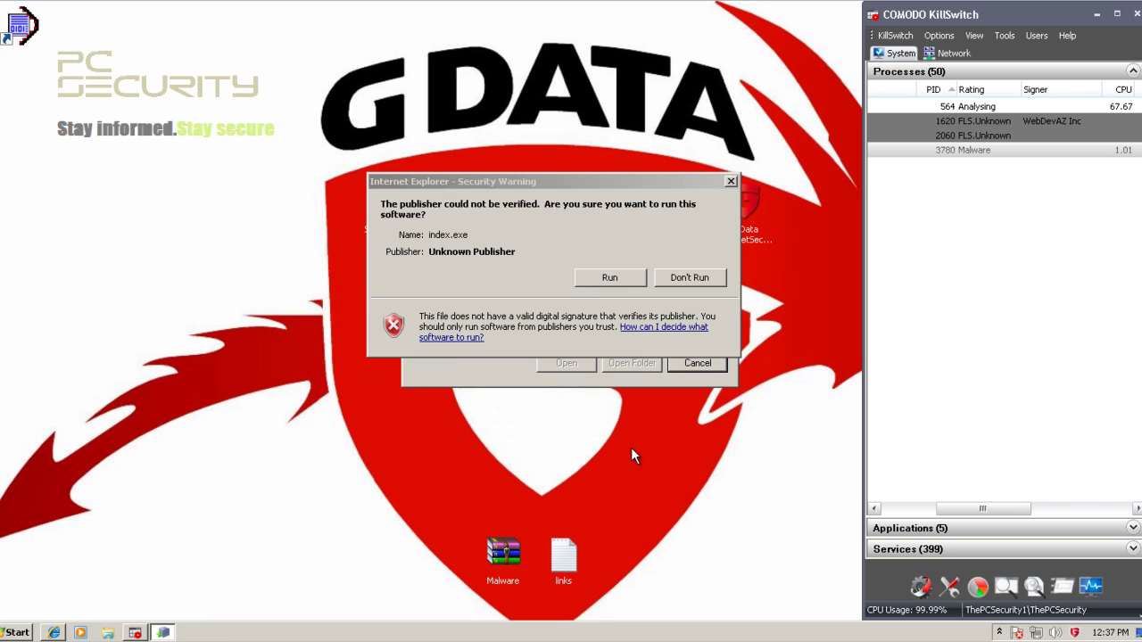
left_click(593, 279)
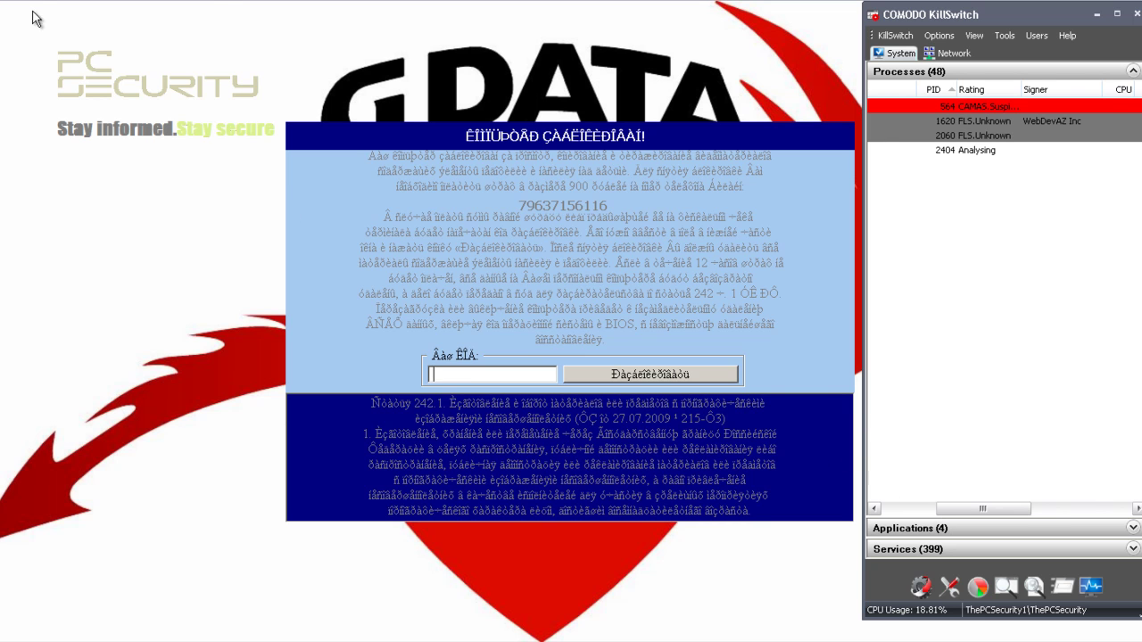
- Open the virtual machine's control menu over the ransom lock screen
key("ctrl+Home")
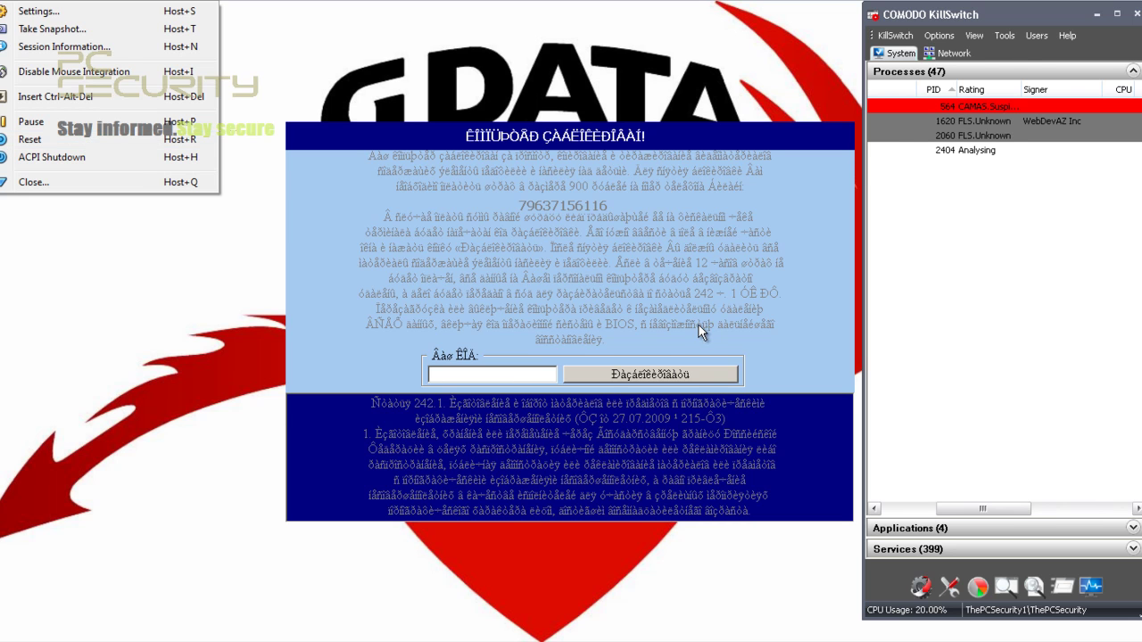
- Reset the VirtualBox guest and confirm, restarting it into Safe Mode
left_click(149, 155)
left_click(511, 372)
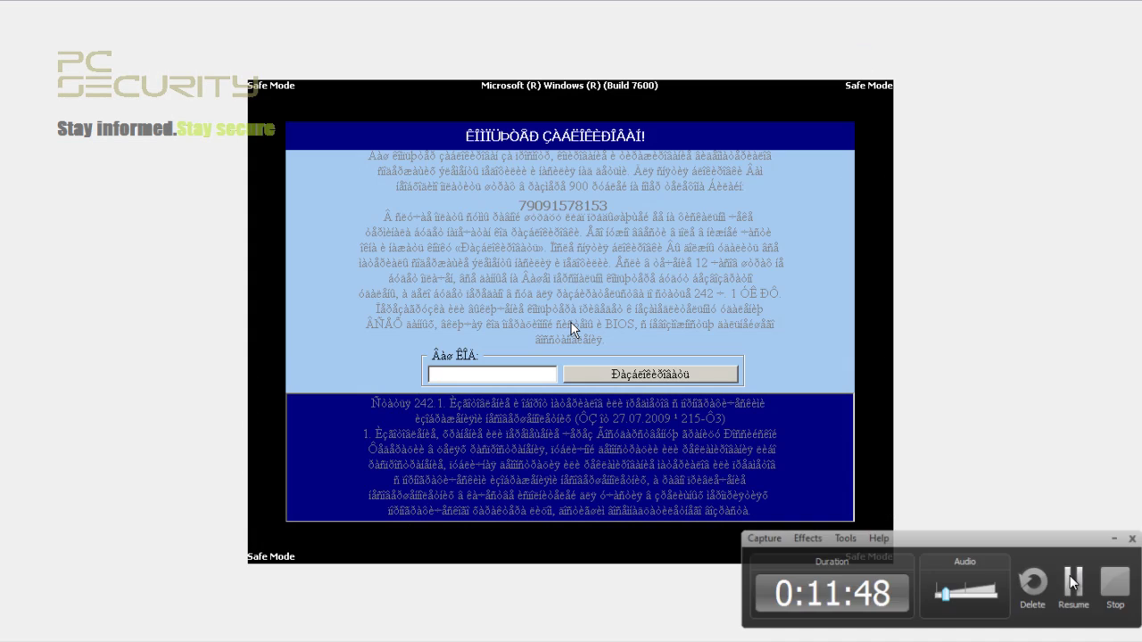
left_click(536, 378)
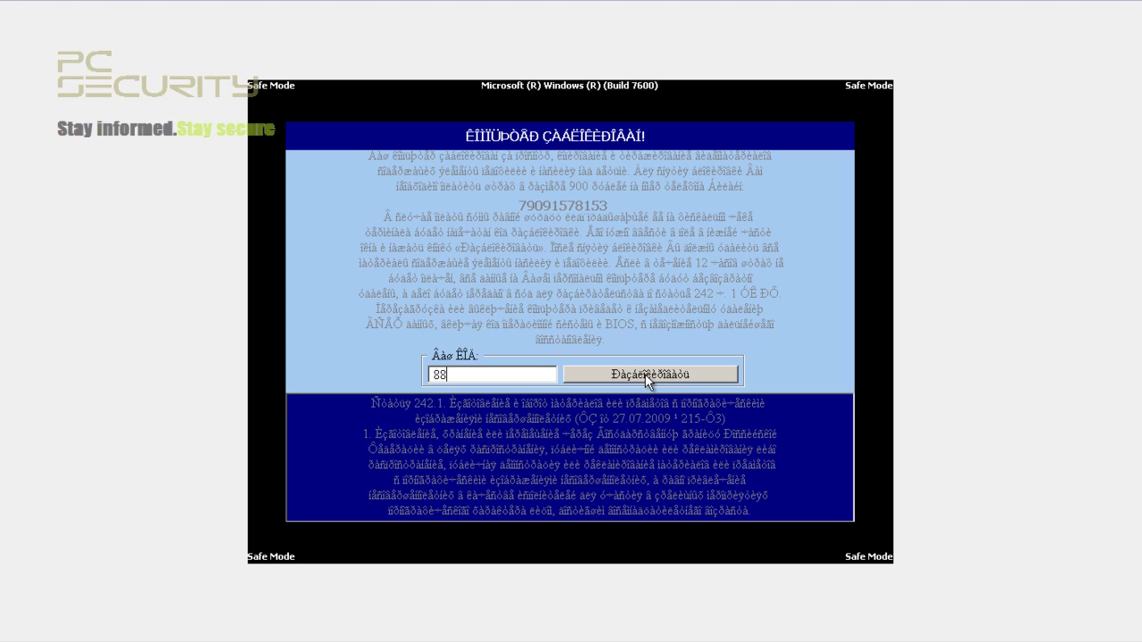
type("8888664666467777")
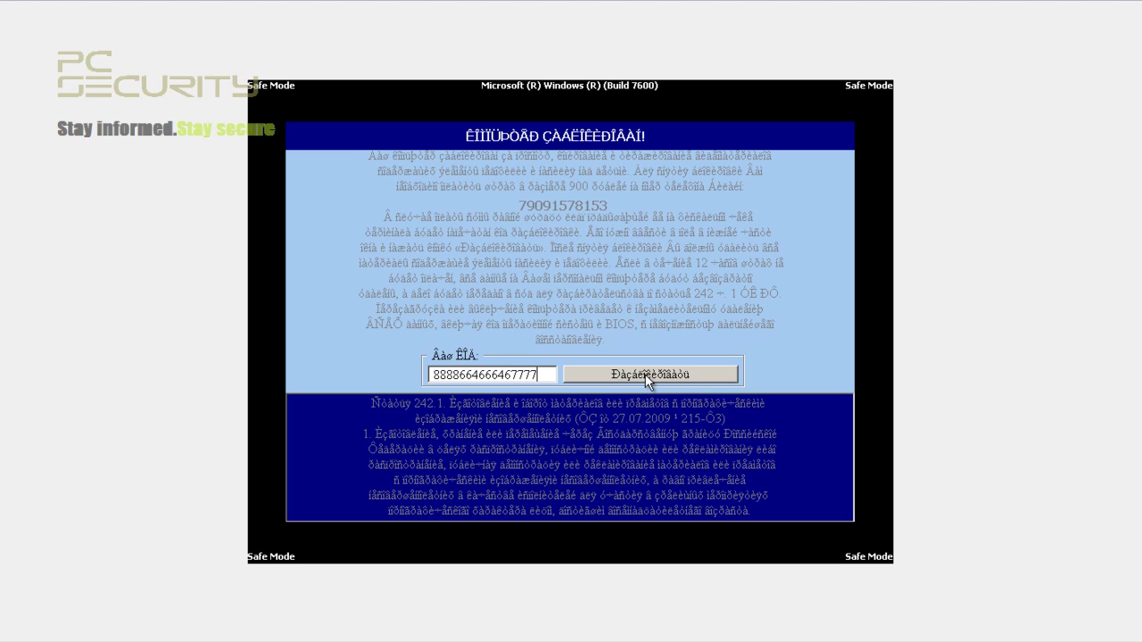
left_click(648, 378)
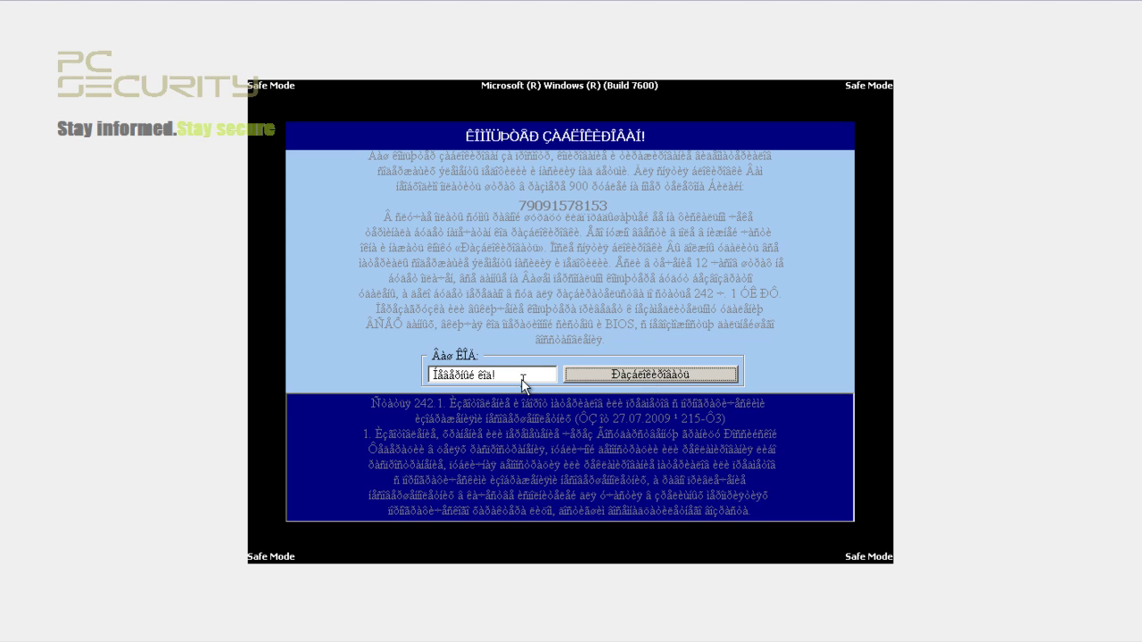
left_click(535, 371)
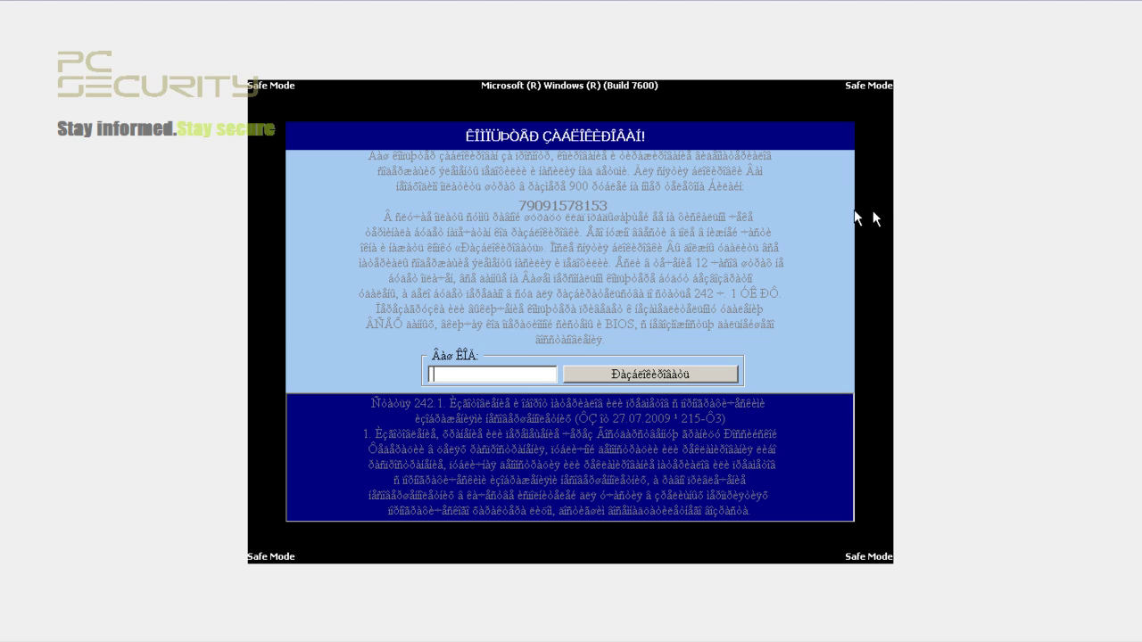